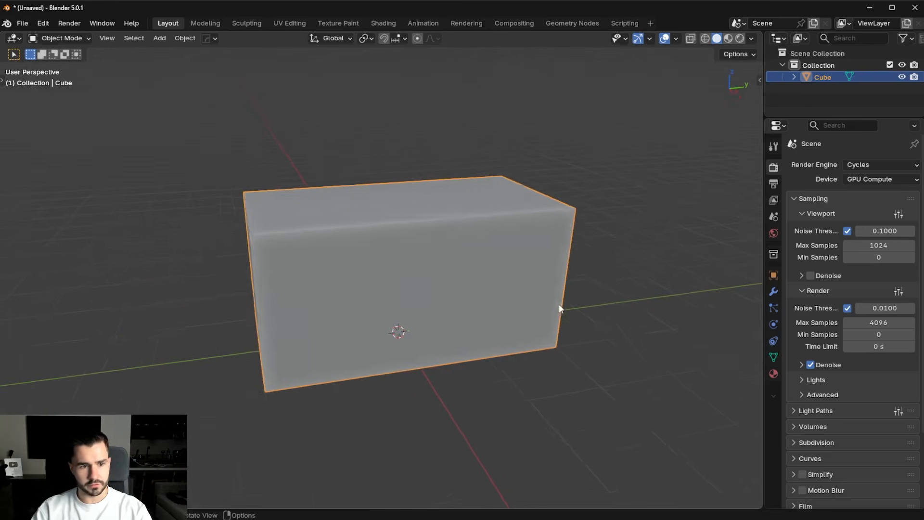
- Lower the box's top face along Z so that the box becomes a flat slab
key(Tab)
click(560, 282)
click(443, 214)
key(g)
key(z)
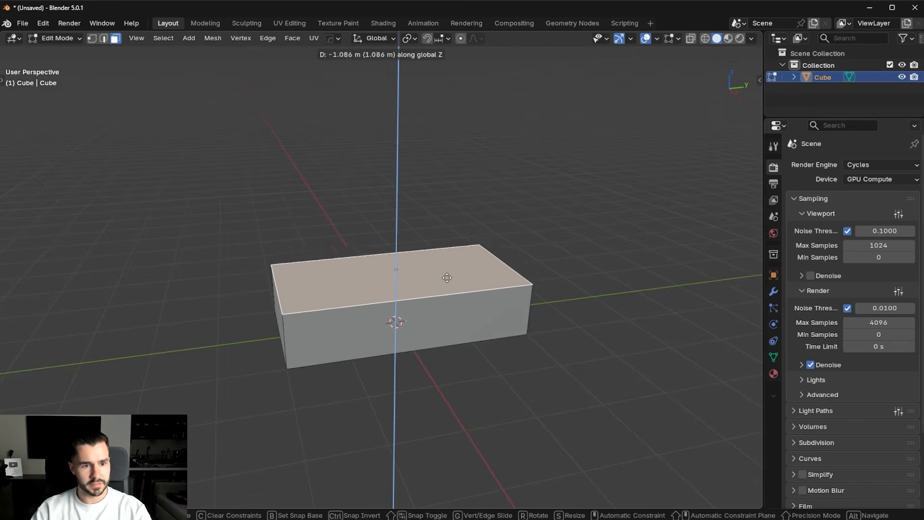
click(456, 293)
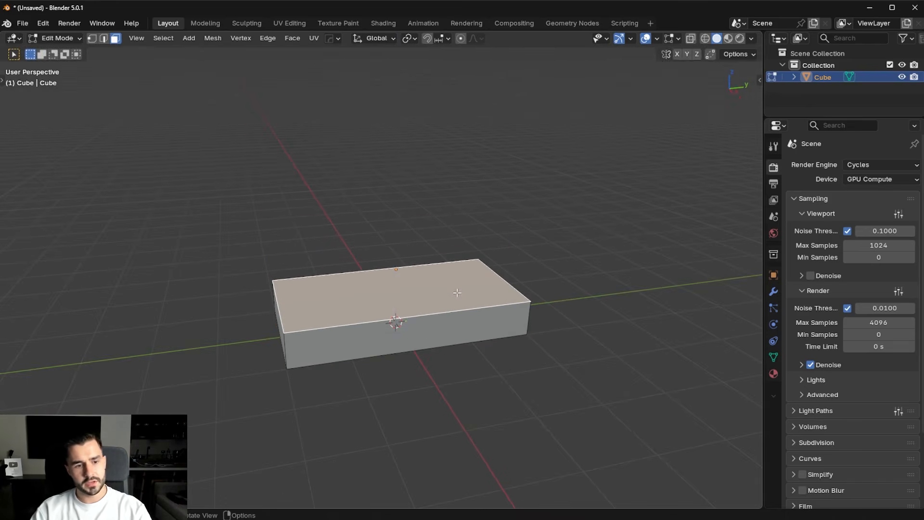
- Add a mesh cylinder at the slab's centre with 64 vertices, 1 m radius and 2 m depth
key(Tab)
key(shift+a)
mouse_move(424, 59)
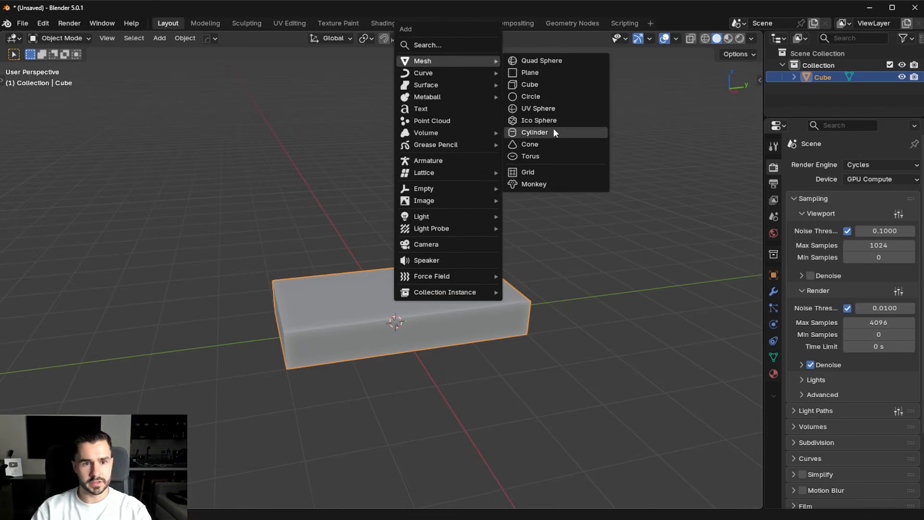
click(535, 132)
click(124, 358)
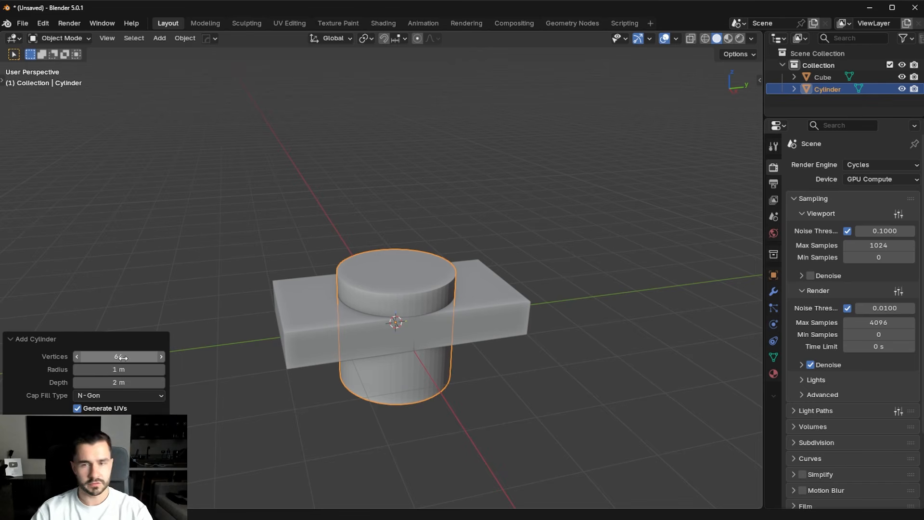
- Shade the cylinder auto smooth
middle_drag(379, 287, 449, 282)
scroll(449, 282, up, 4)
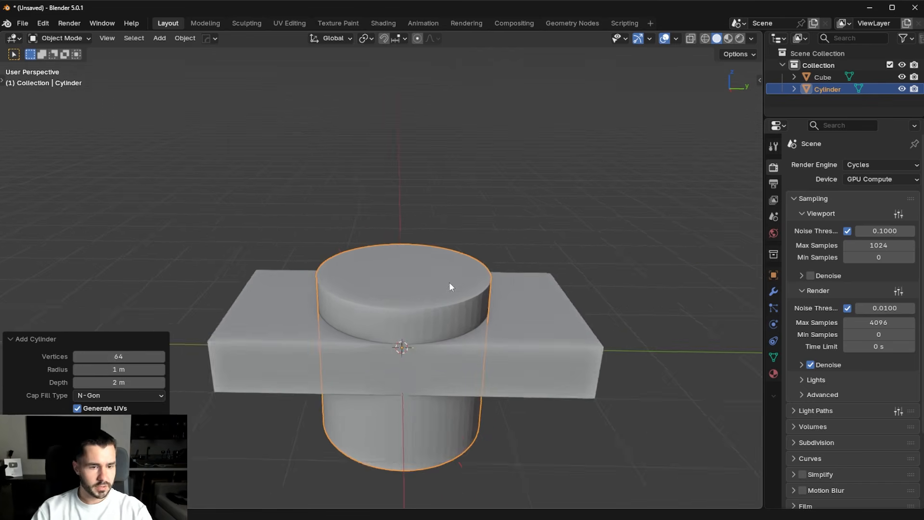
right_click(536, 301)
click(535, 303)
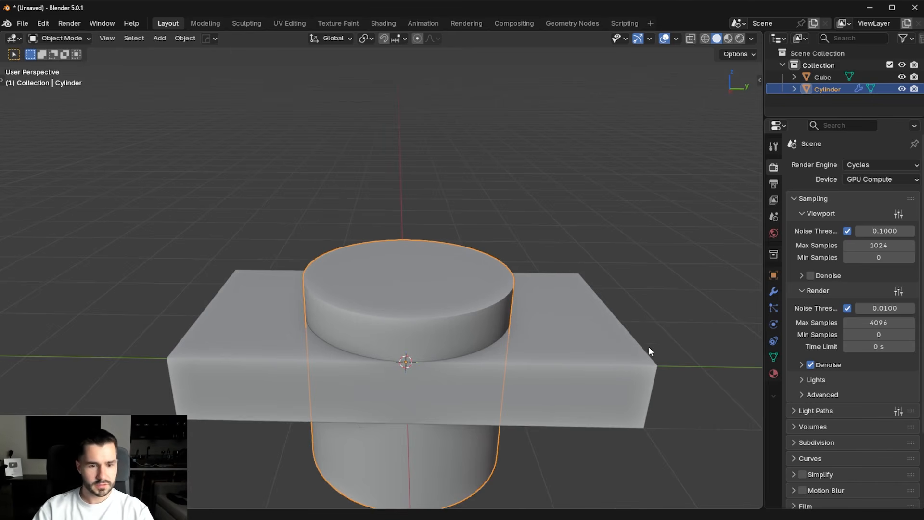
- Shorten the cylinder along Z and raise it so that it protrudes above the slab
key(s)
key(z)
click(531, 359)
key(g)
key(z)
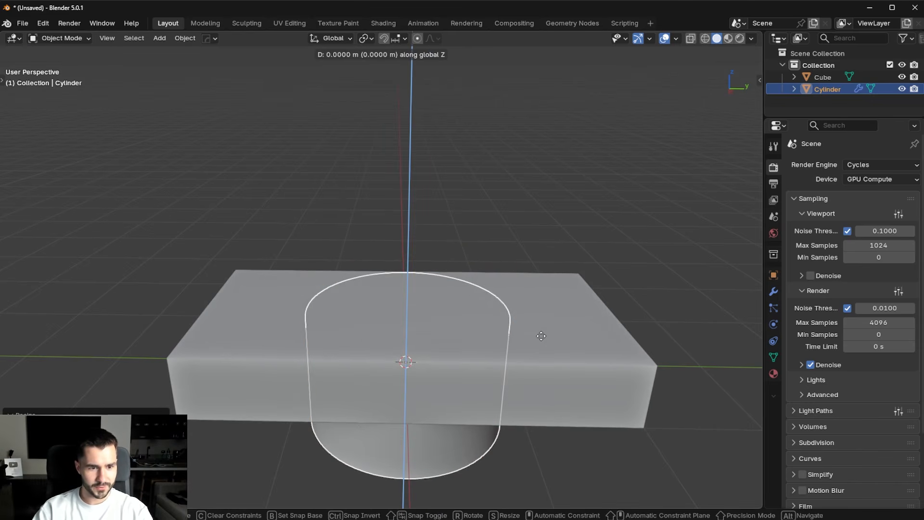
click(555, 342)
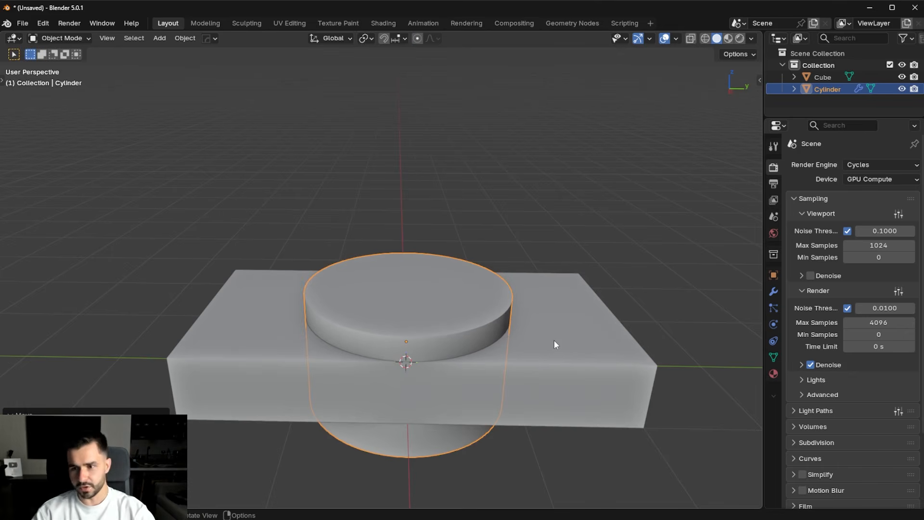
- Scale the cylinder up uniformly so that it extends slightly past the slab's long sides
middle_drag(580, 338, 484, 374)
key(s)
click(496, 376)
- Apply the slab's scale
click(461, 372)
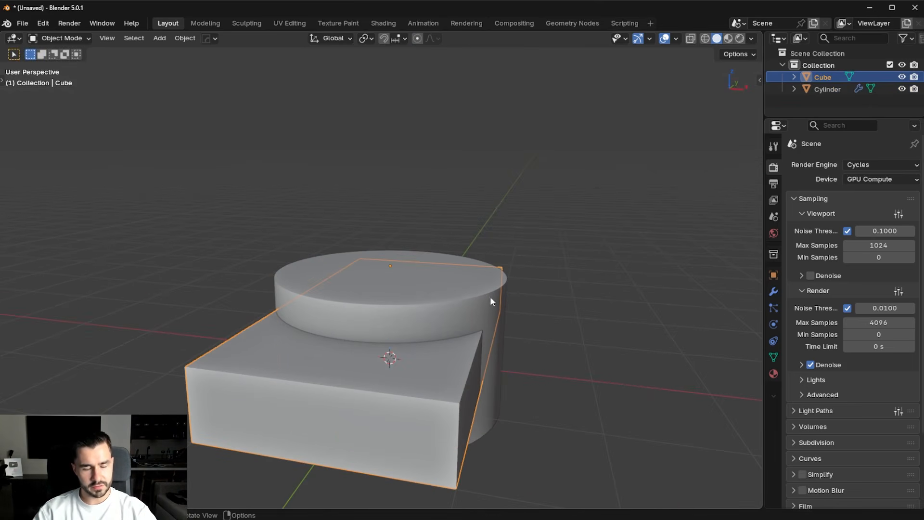
key(ctrl+a)
click(475, 330)
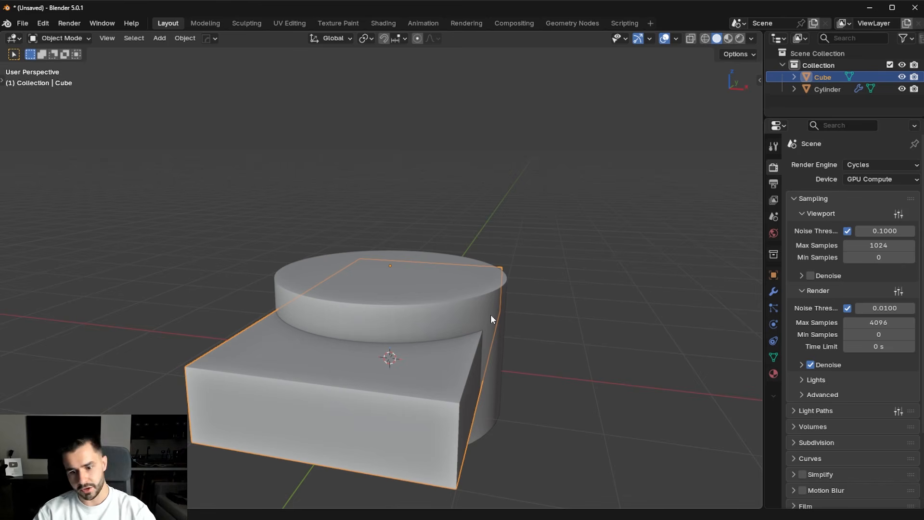
- Try to bevel the slab's four long edges with 7 segments
key(Tab)
click(469, 406)
middle_drag(468, 367, 421, 368)
key(ctrl+b)
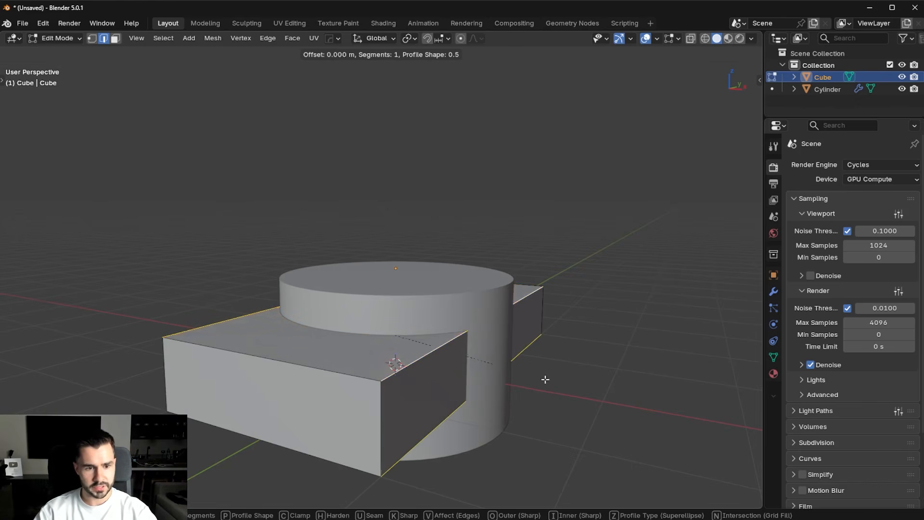
scroll(562, 381, up, 6)
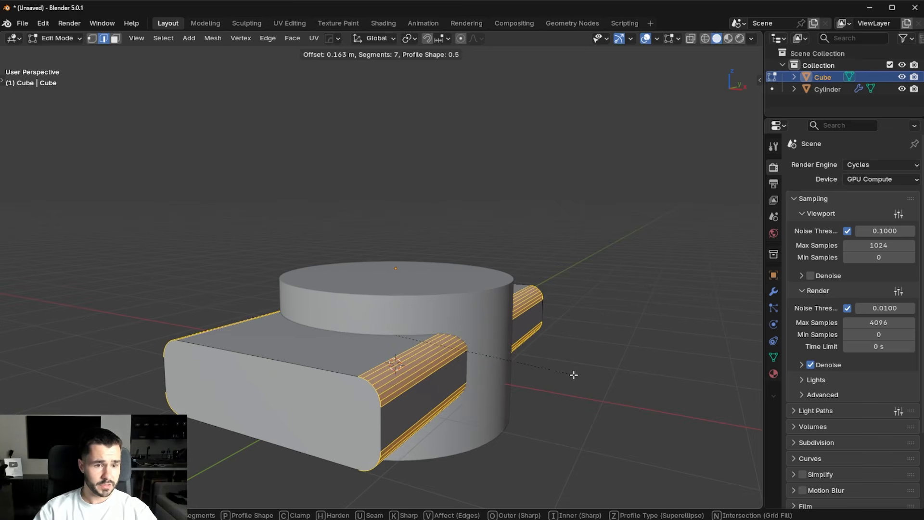
right_click(560, 375)
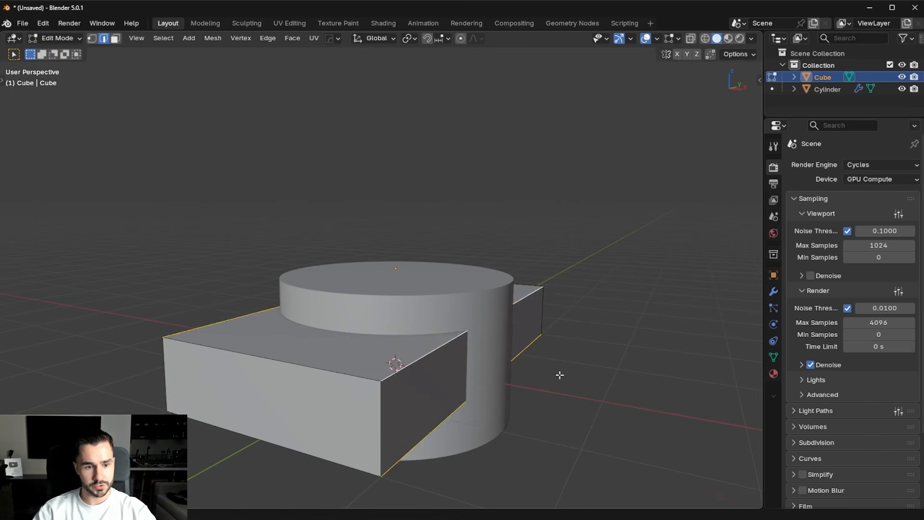
- Union the cylinder with the slab and apply the boolean using HardOps Sharpen in Csharp mode
scroll(556, 374, up, 4)
key(Tab)
click(478, 423)
shift+click(475, 425)
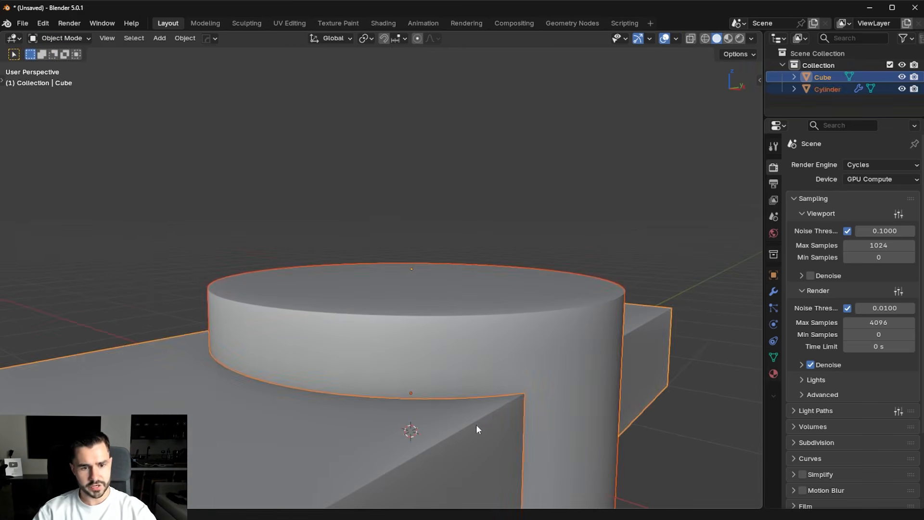
key(ctrl+KP_Add)
key(q)
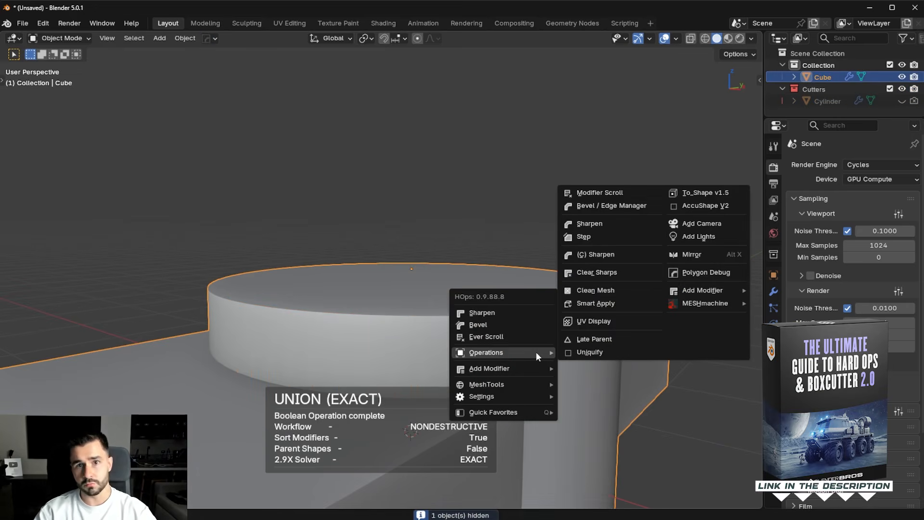
click(506, 313)
- Try to bevel the intersection edges where the cylinder meets the sharp-cornered slab
middle_drag(501, 461, 476, 296)
scroll(477, 296, up, 2)
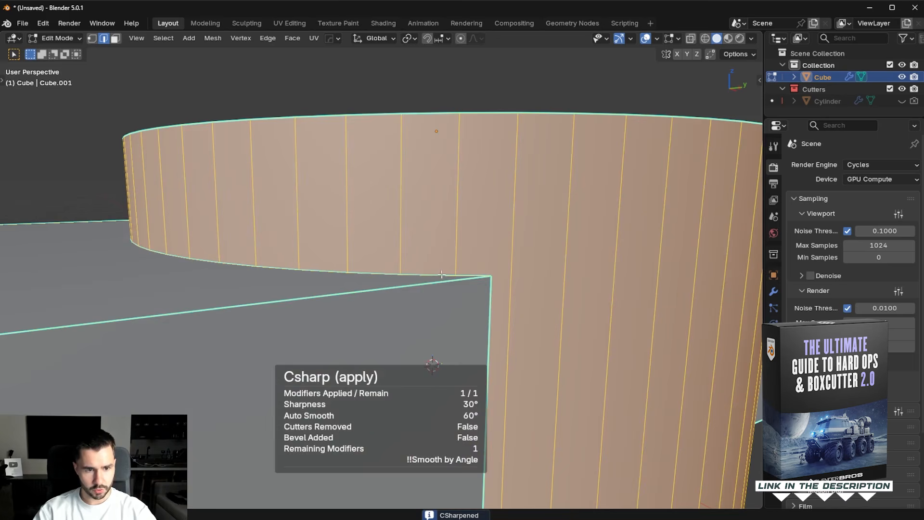
key(alt+a)
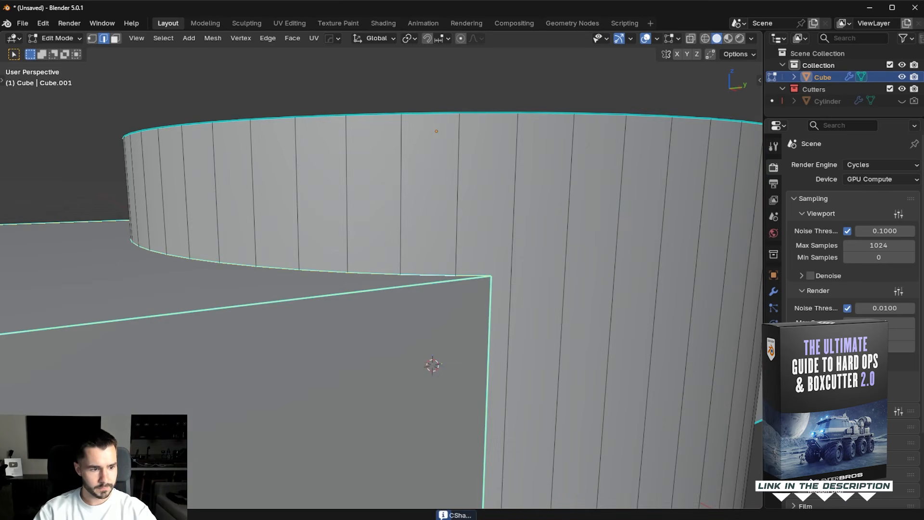
key(ctrl+b)
scroll(594, 341, up, 8)
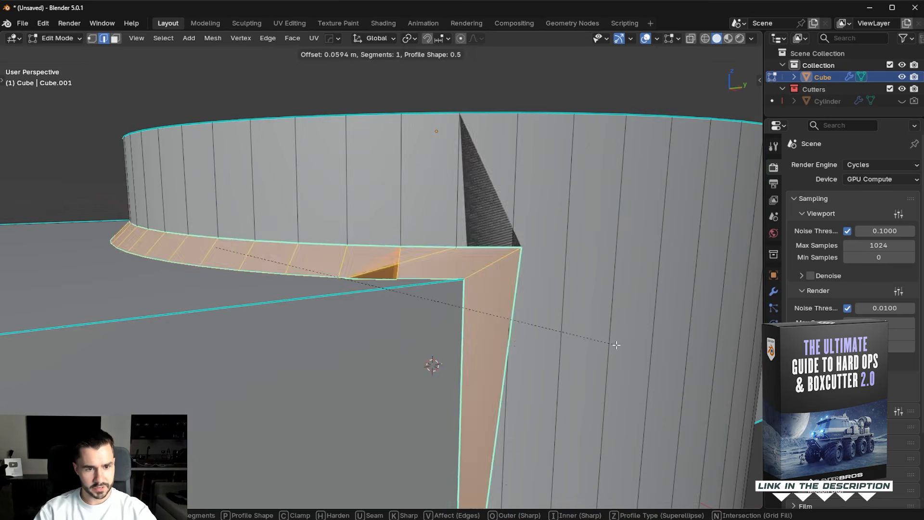
click(604, 346)
key(Tab)
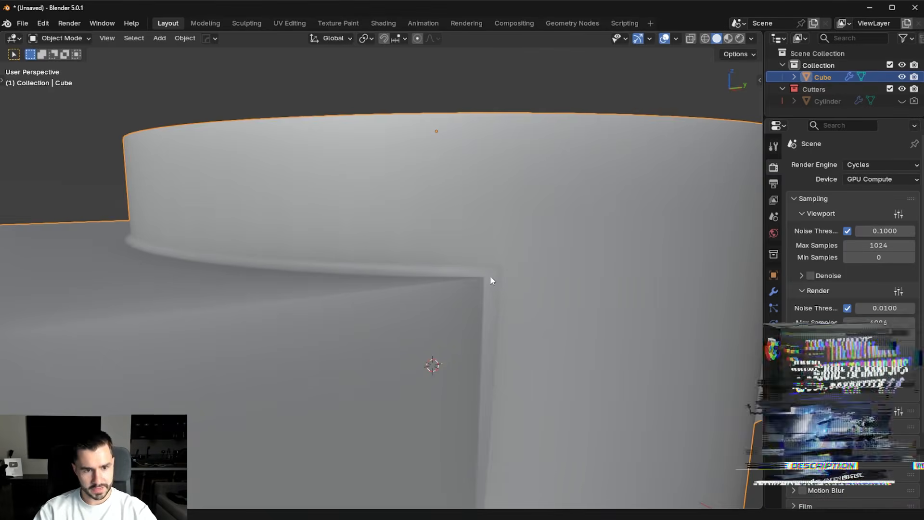
- Undo the intersection bevel, the sharpening and the union to restore the separate slab and cylinder
key(ctrl+z)
key(ctrl+z)
key(ctrl+z)
key(ctrl+z)
key(ctrl+z)
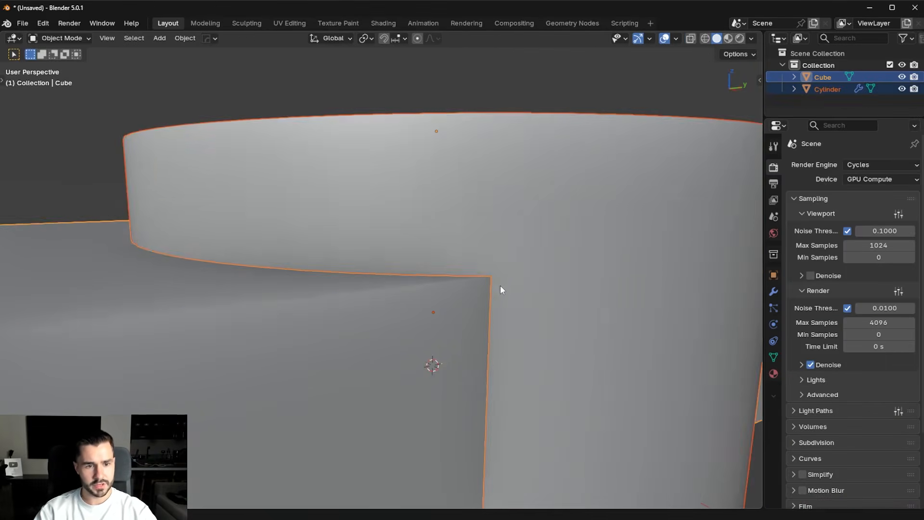
- Bevel the slab's four long edges with a width of about 0.138 m and 9 segments
scroll(501, 285, down, 4)
middle_drag(420, 319, 427, 300)
click(427, 300)
key(Tab)
click(417, 298)
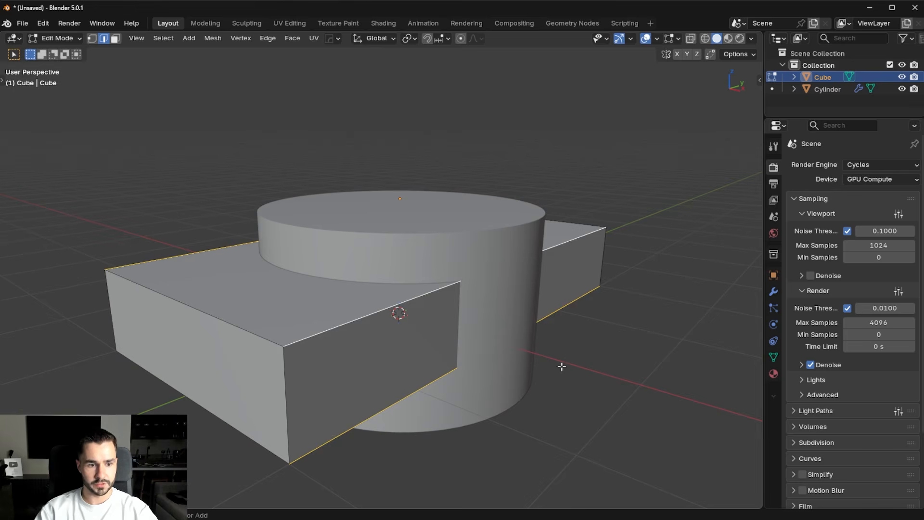
key(ctrl+b)
click(602, 378)
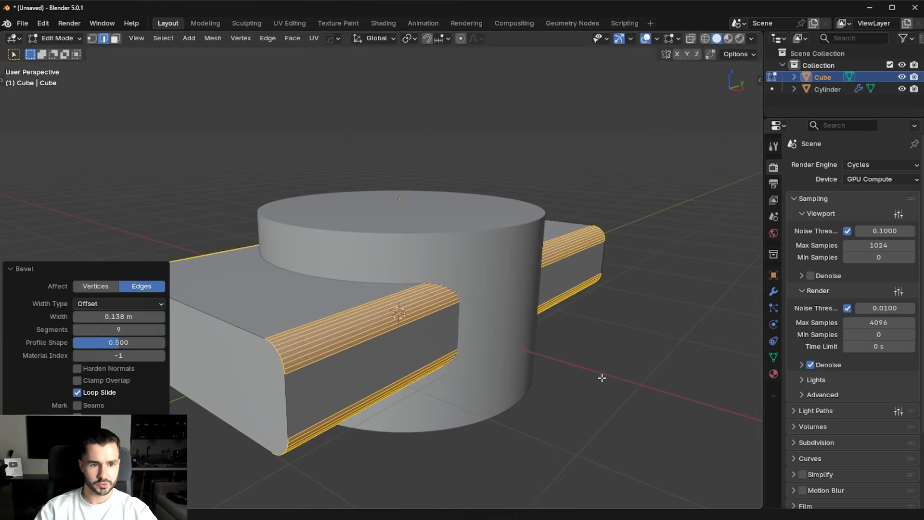
- Shade the beveled slab auto smooth
key(Tab)
right_click(538, 278)
click(538, 279)
- Add 10 evenly spaced horizontal loop cuts around the cylinder
shift+click(476, 265)
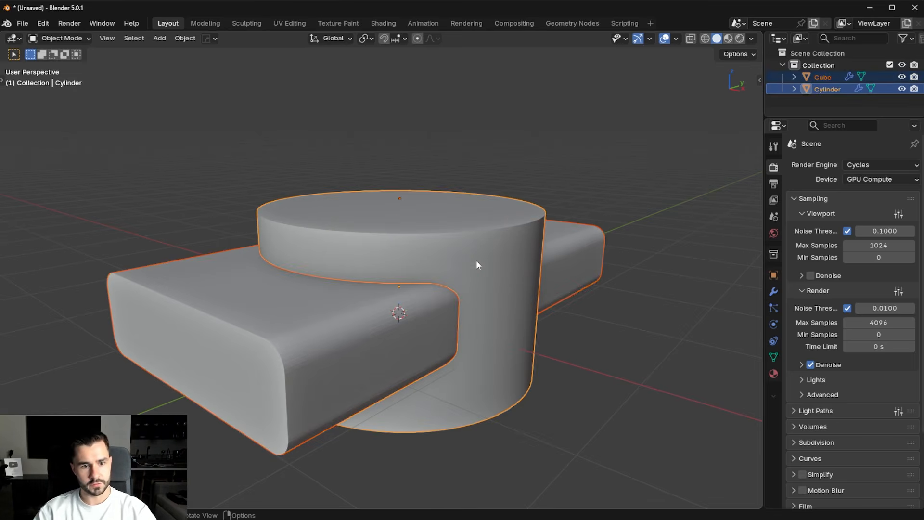
click(476, 261)
middle_drag(499, 266, 473, 250)
click(472, 250)
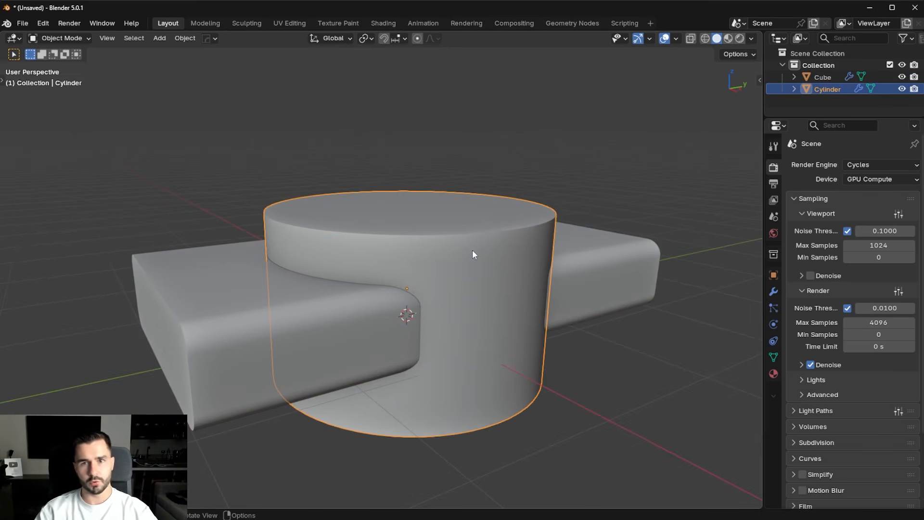
key(Tab)
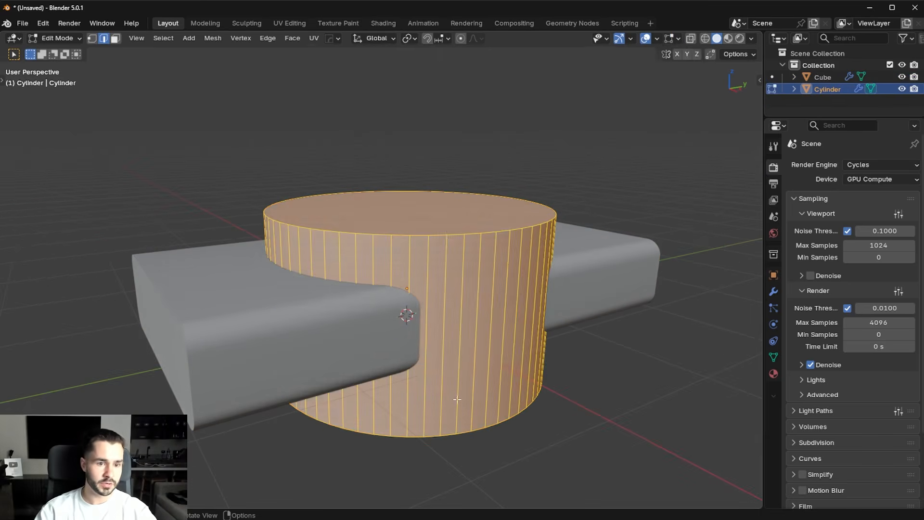
key(ctrl+r)
scroll(435, 311, up, 7)
scroll(435, 311, up, 2)
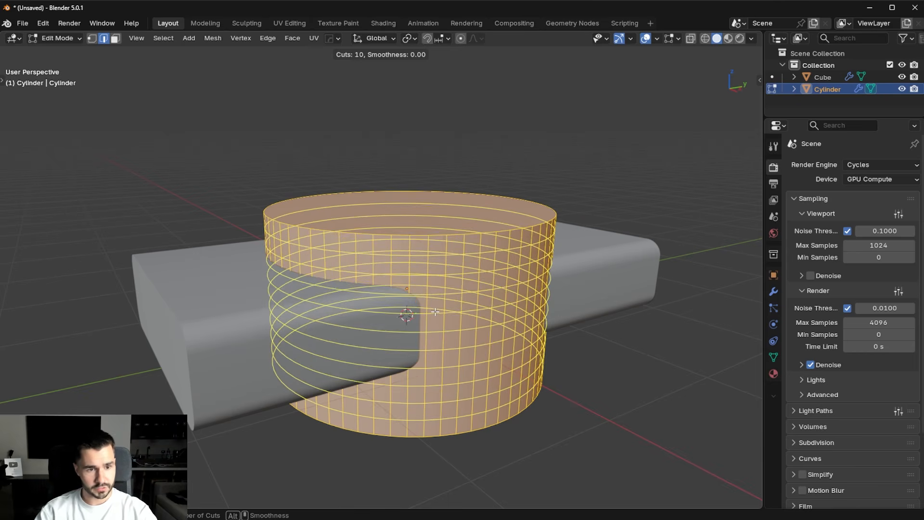
click(436, 312)
right_click(435, 312)
key(Tab)
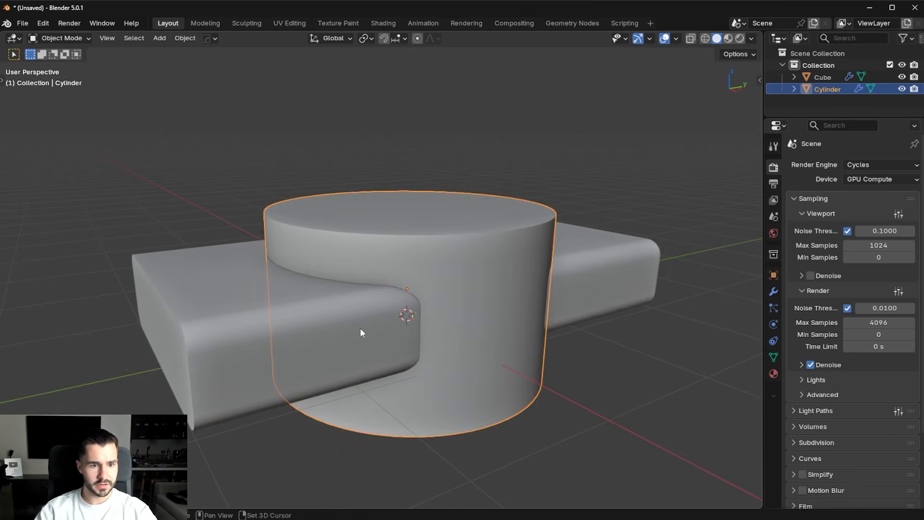
- Union the subdivided cylinder with the rounded slab and apply the boolean using HardOps Sharpen in Csharp mode
shift+click(361, 329)
key(ctrl+KP_Add)
key(h)
click(432, 273)
key(q)
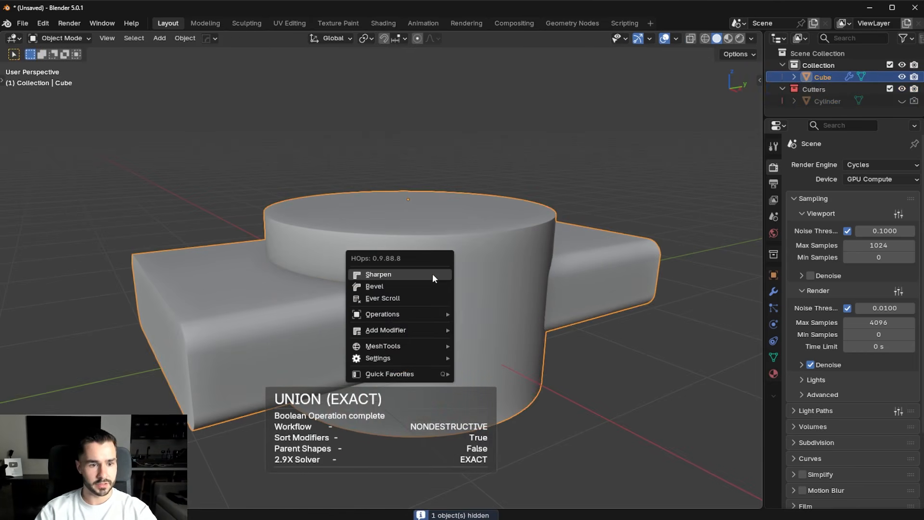
ctrl+click(432, 274)
- Select the edge loop where the slab meets the cylinder and run a MESHmachine Offset Cut with a width of 0.10271
mouse_move(501, 281)
middle_down()
mouse_move(336, 290)
mouse_move(504, 284)
middle_up()
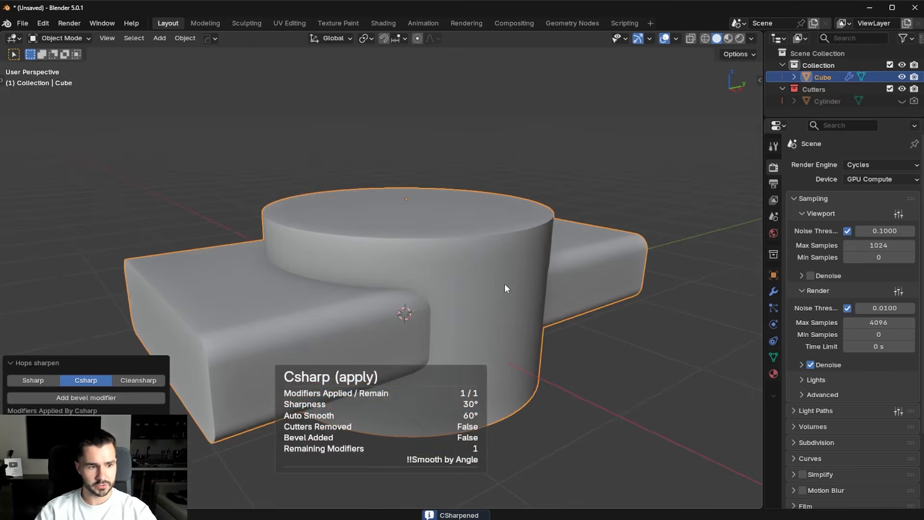
scroll(468, 307, up, 2)
key(Tab)
click(452, 412)
key(alt+a)
middle_drag(490, 332, 494, 291)
alt+click(509, 295)
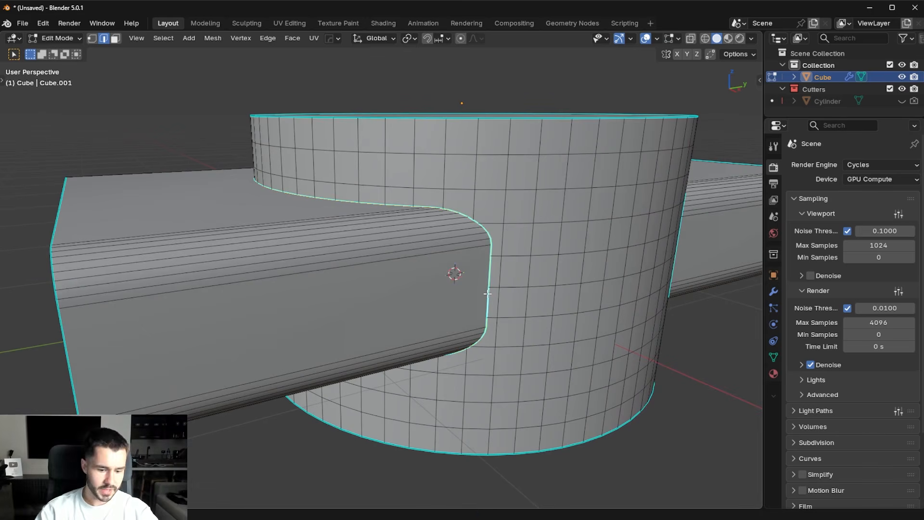
middle_drag(487, 293, 477, 293)
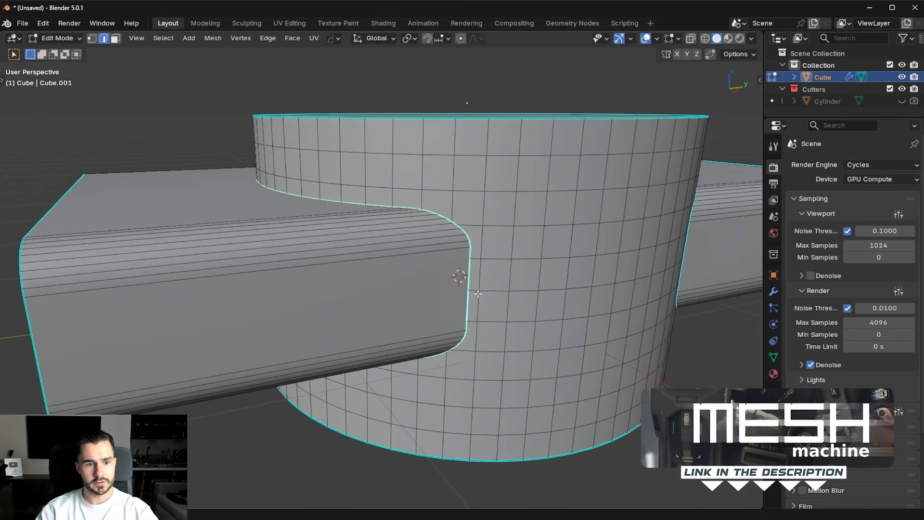
key(y)
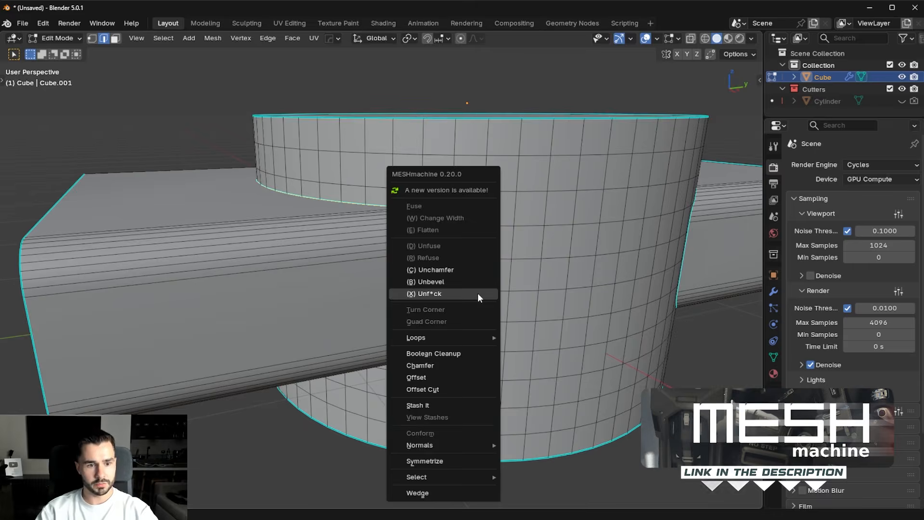
click(449, 389)
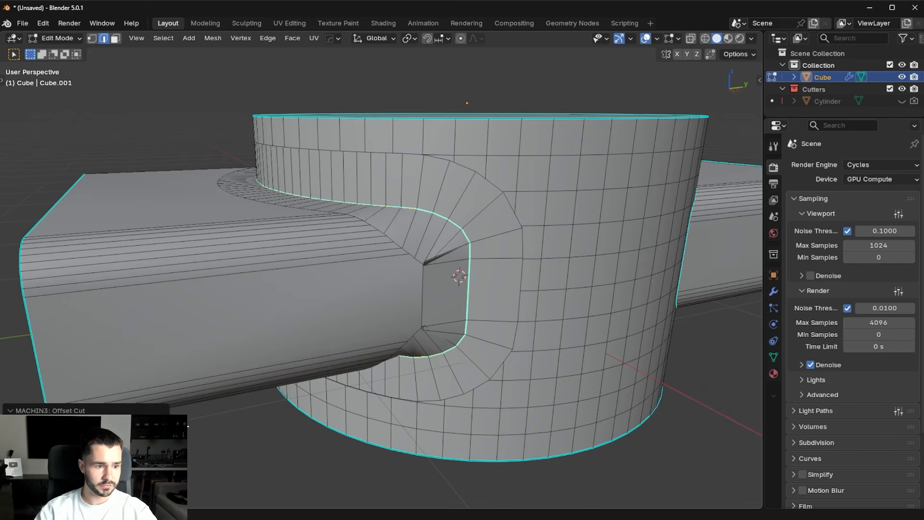
drag(120, 428, 86, 428)
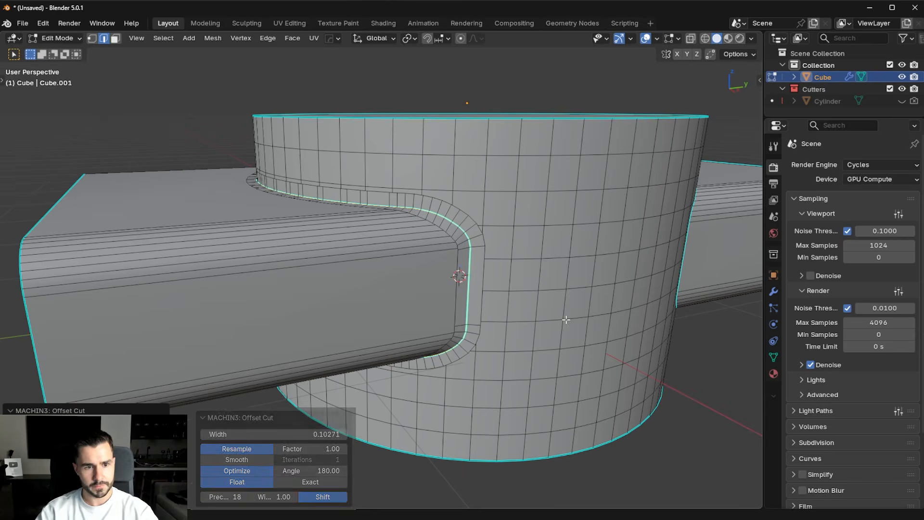
- Clear the sharp mark on the slab-cylinder intersection loop and bevel it with 9 segments at an offset of about 0.041 m
key(q)
click(523, 231)
key(ctrl+b)
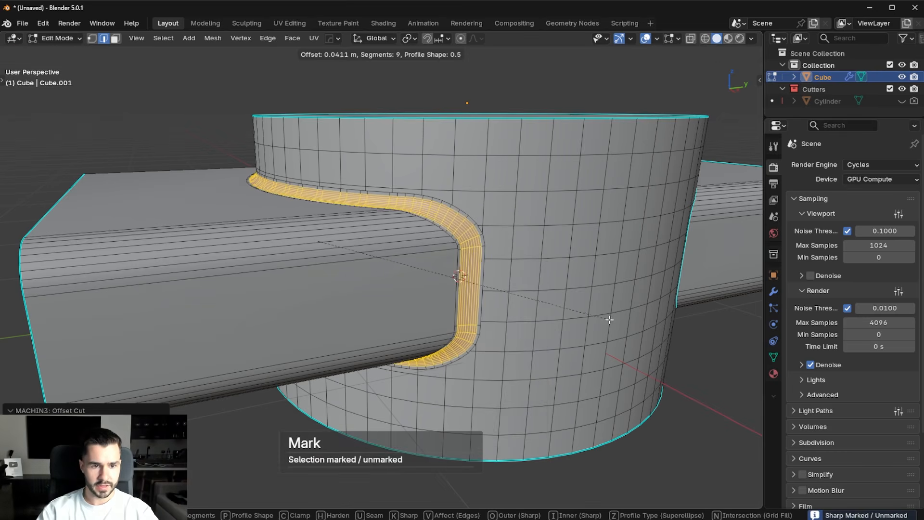
click(607, 320)
key(Tab)
middle_drag(607, 320, 522, 315)
- Select the slab-side border vertex loop of the bevel and run Boolean Cleanup with side B and a threshold of 0.0288
key(Tab)
scroll(522, 315, up, 6)
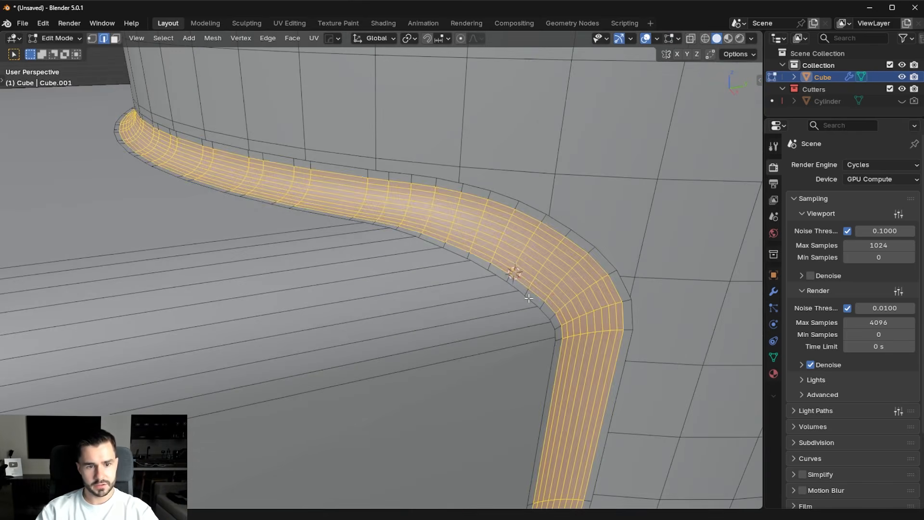
alt+click(528, 300)
key(ctrl+Tab)
click(458, 310)
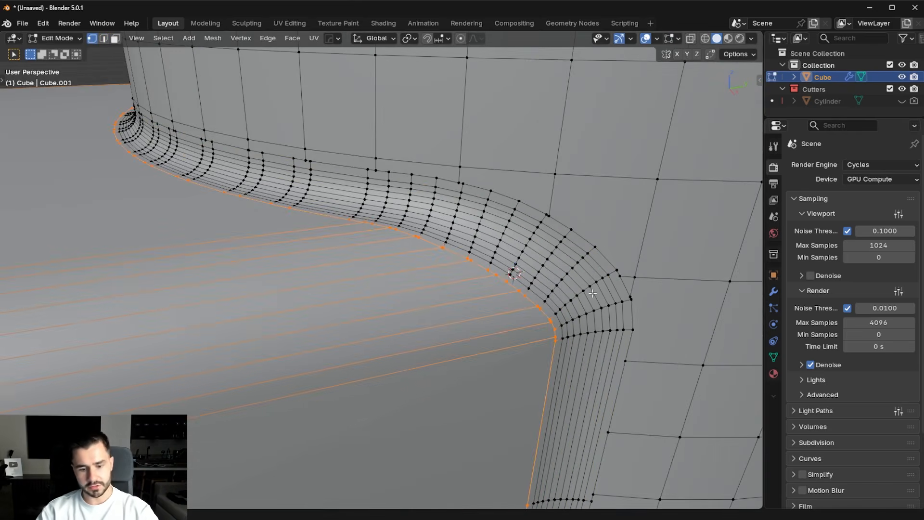
key(y)
click(593, 256)
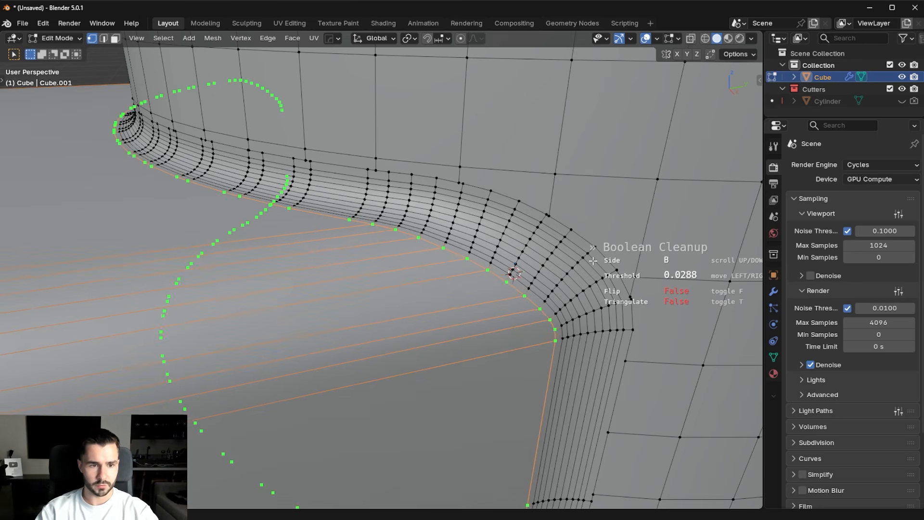
click(593, 261)
- Mirror the slab-side cleanup to the opposite arm with MESHmachine Symmetrize
scroll(498, 291, down, 6)
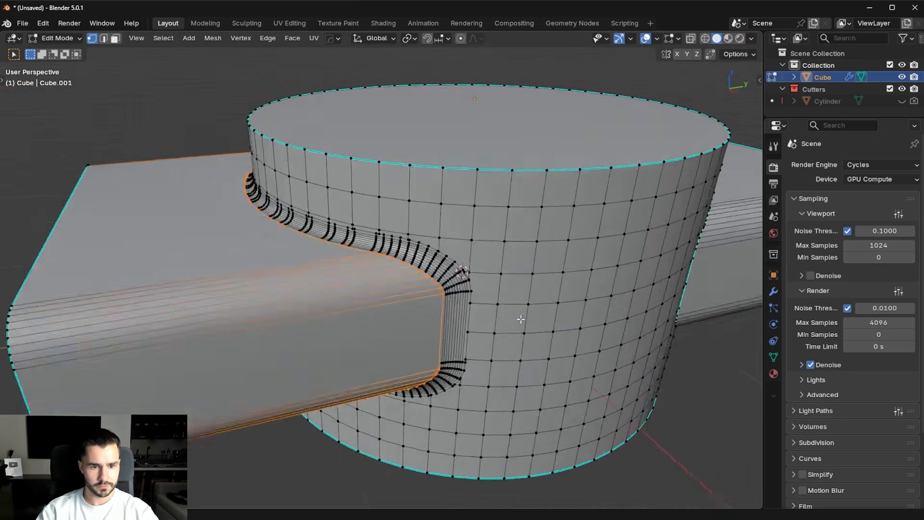
middle_drag(520, 328, 518, 318)
key(alt+x)
middle_drag(445, 308, 439, 305)
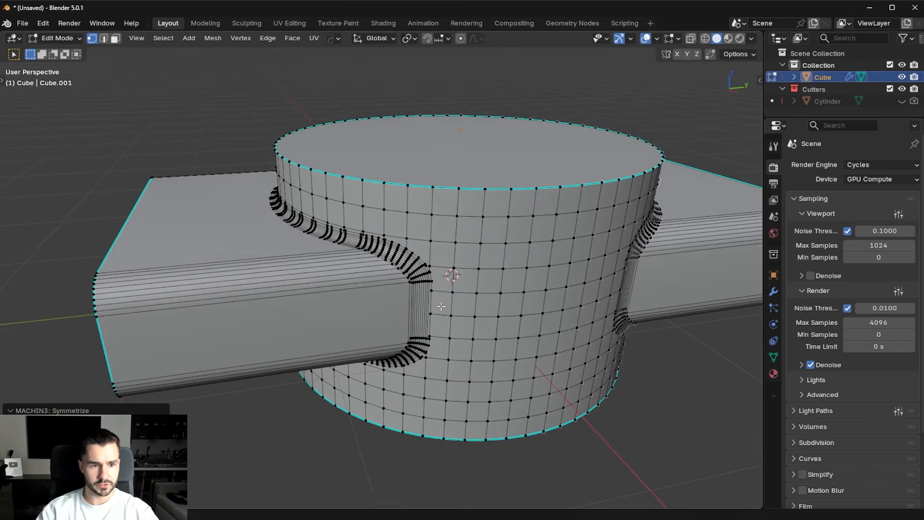
- Select the cylinder-side border loop of the bevel and run Boolean Cleanup with side A and a threshold of 0.0546
scroll(439, 305, up, 2)
key(Tab)
click(429, 323)
scroll(401, 220, up, 3)
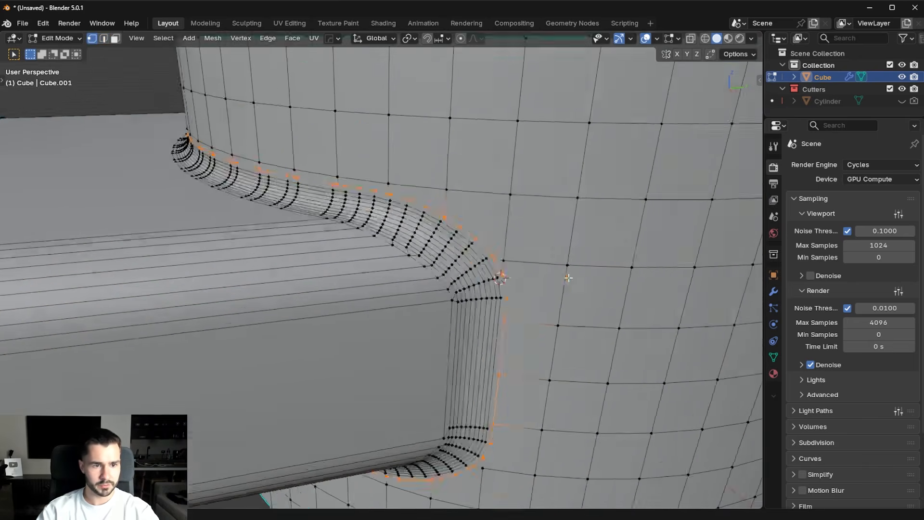
key(alt+x)
click(586, 238)
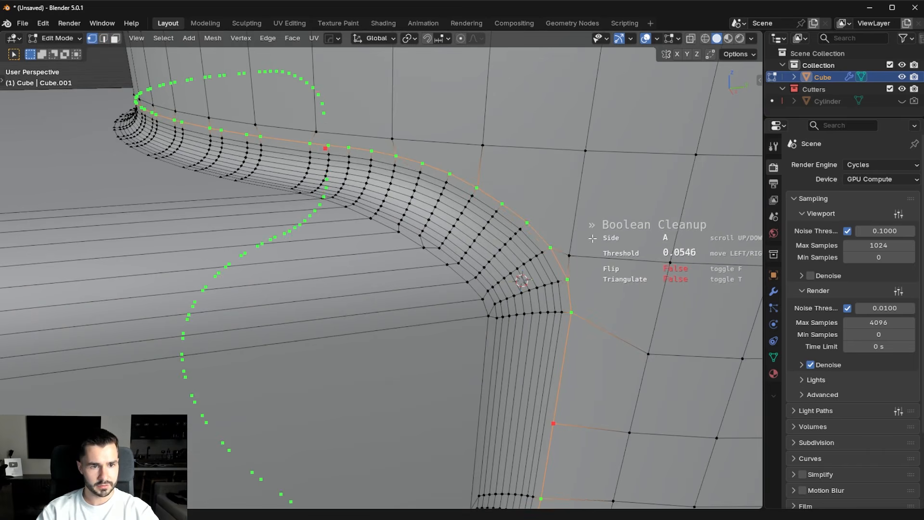
click(593, 238)
- Symmetrize the mesh in the Positive Y direction and check the shading in Object Mode
scroll(592, 237, down, 5)
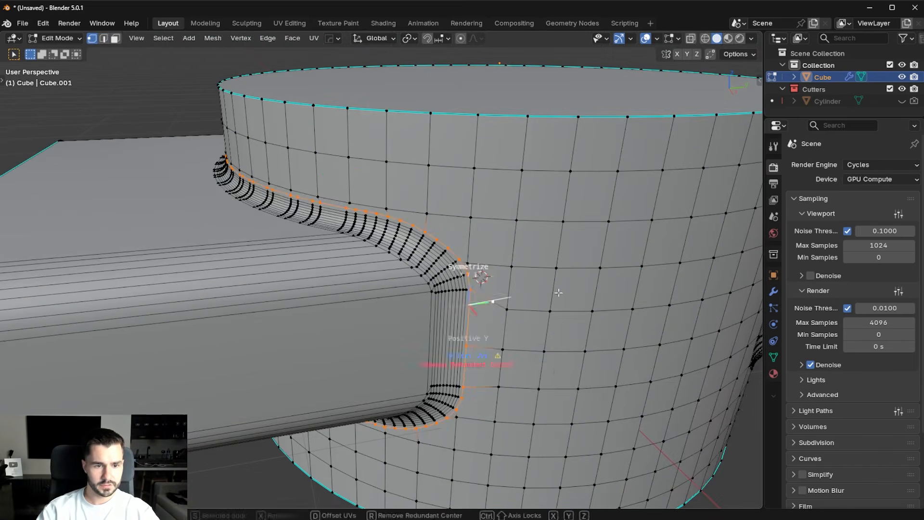
key(Tab)
scroll(530, 202, up, 3)
scroll(520, 278, down, 4)
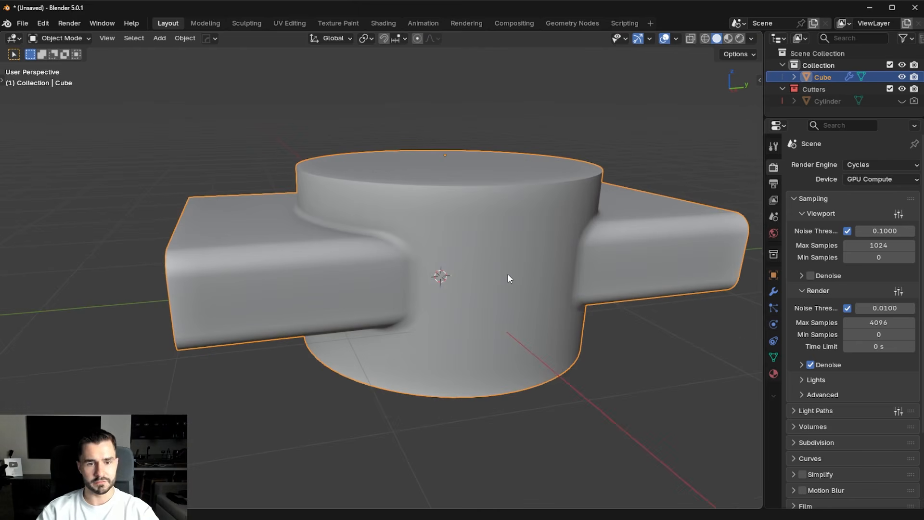
middle_drag(544, 289, 497, 271)
scroll(496, 267, down, 2)
middle_drag(418, 260, 432, 256)
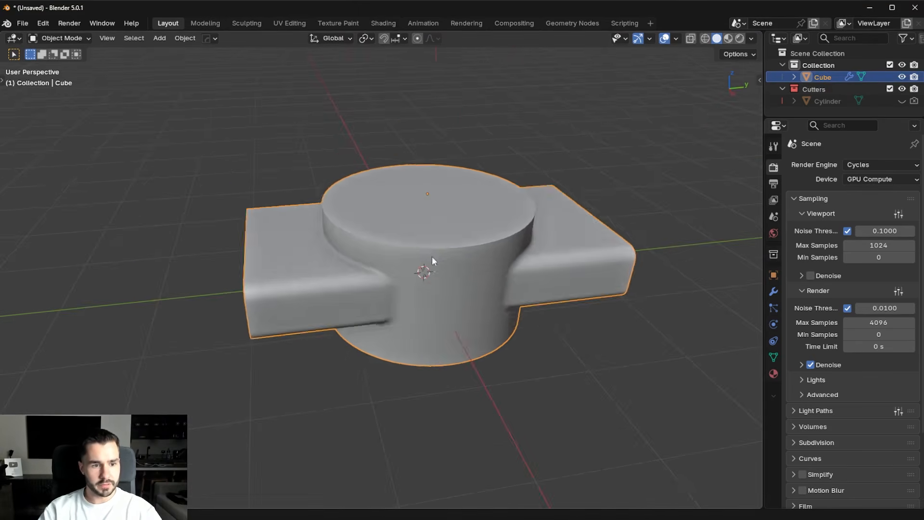
- Bevel the cylinder's top rim with 1 segment at a width of about 0.146 m
key(Tab)
click(465, 227)
key(2)
key(alt+a)
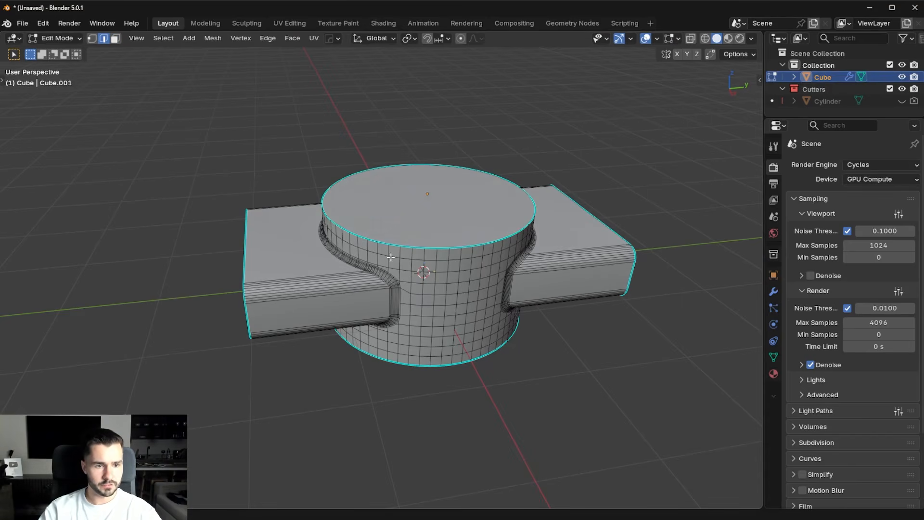
scroll(481, 274, up, 2)
key(ctrl+r)
key(ctrl+b)
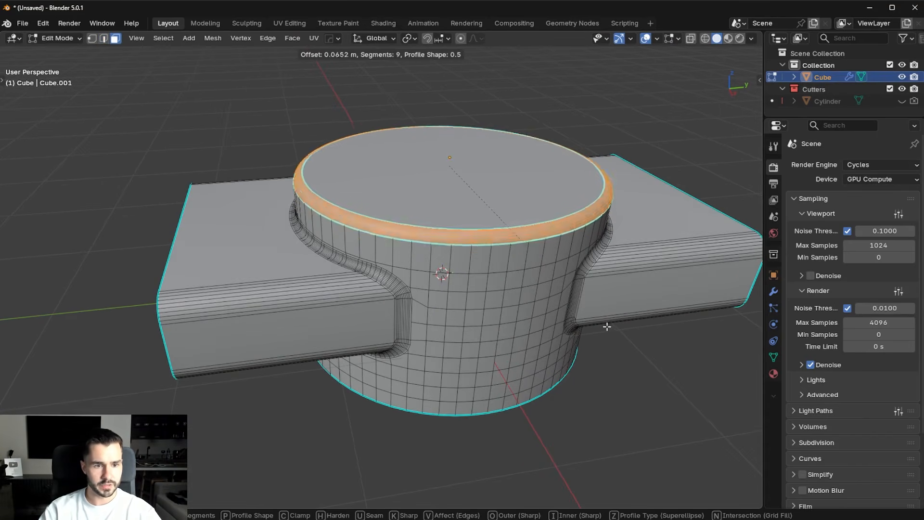
click(613, 326)
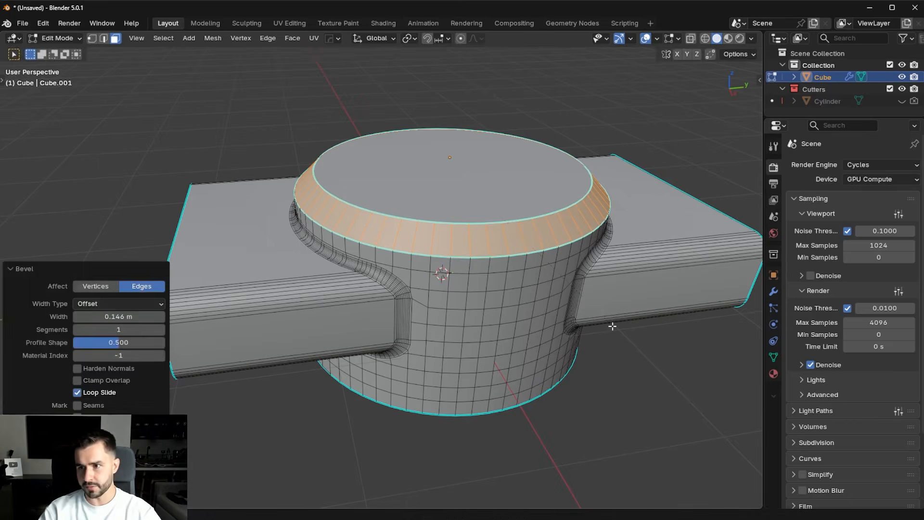
- Try a single-segment bevel of about 0.118 m on the rim of the cylinder's underside
key(Tab)
scroll(598, 271, down, 4)
middle_drag(598, 270, 380, 260)
scroll(524, 287, up, 3)
key(Tab)
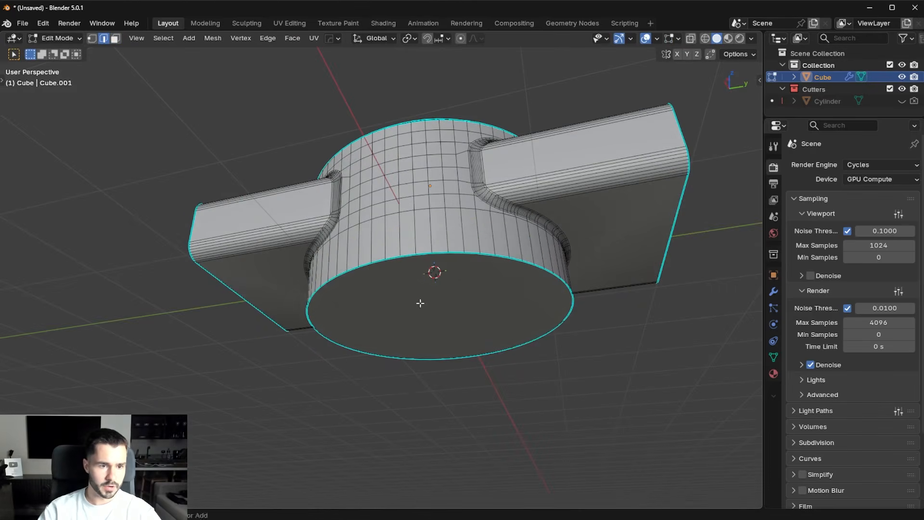
key(Tab)
click(499, 309)
key(ctrl+b)
click(652, 350)
key(Tab)
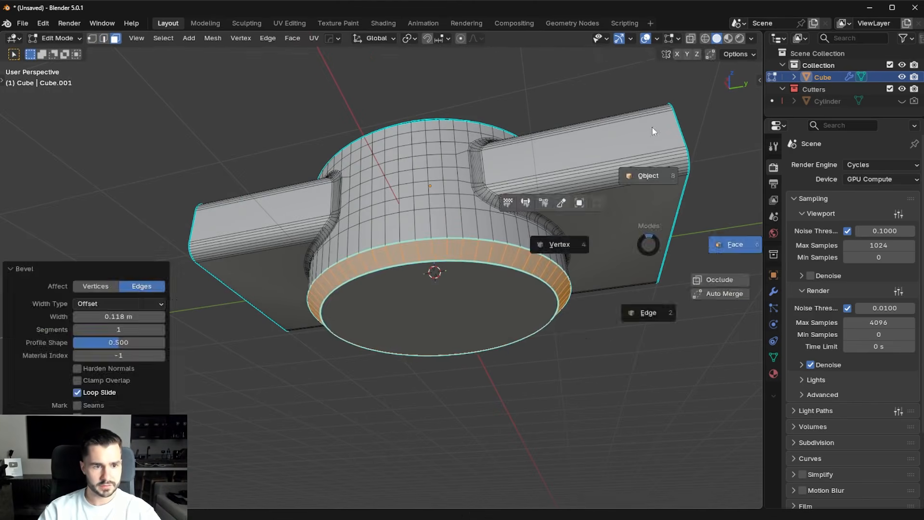
click(652, 128)
- Bevel the cylinder's bottom rim with 1 segment at a width of about 0.118 m
middle_drag(651, 128, 560, 319)
key(Tab)
key(ctrl+b)
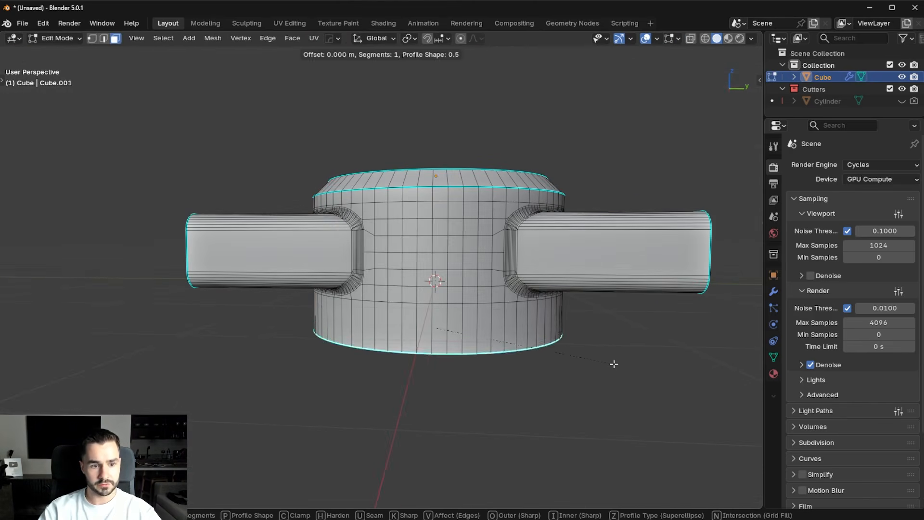
click(701, 348)
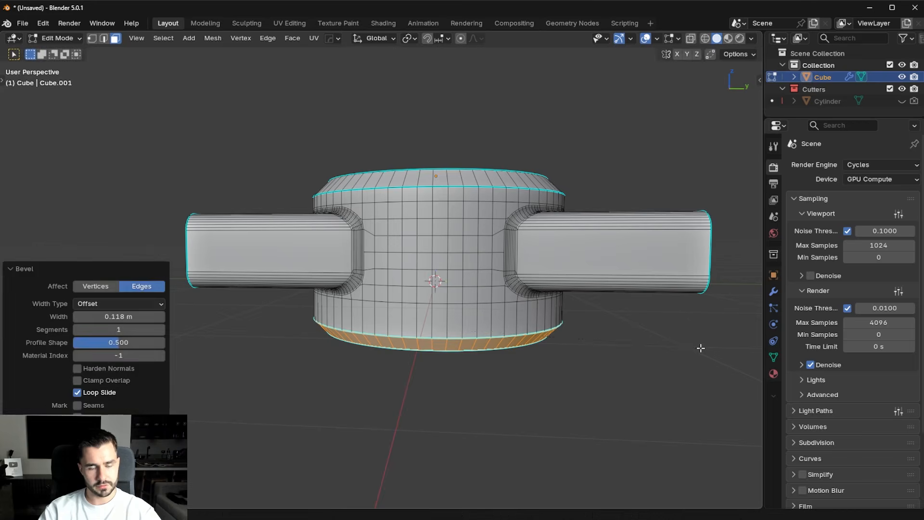
- Select the end face of one slab arm and bevel its outline with a single segment
key(Tab)
middle_drag(701, 348, 582, 264)
key(Tab)
click(326, 270)
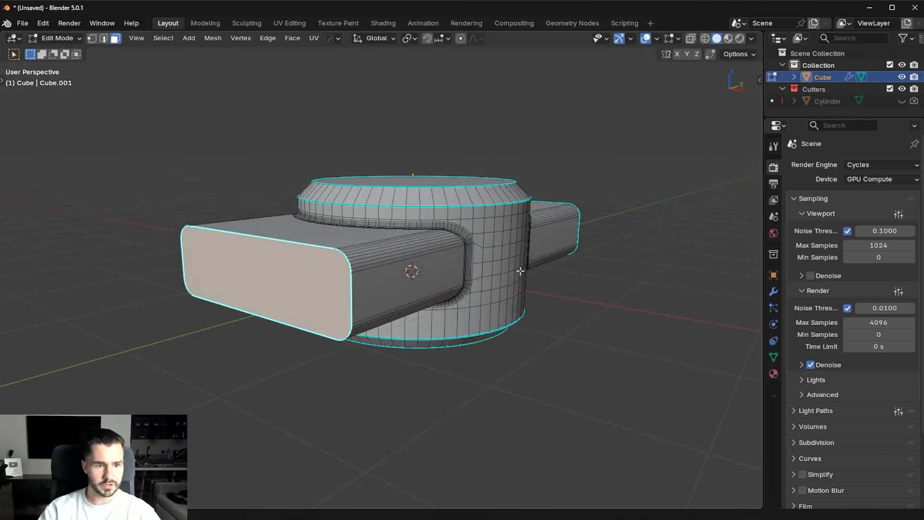
middle_drag(520, 271, 496, 289)
key(ctrl+b)
click(511, 290)
key(2)
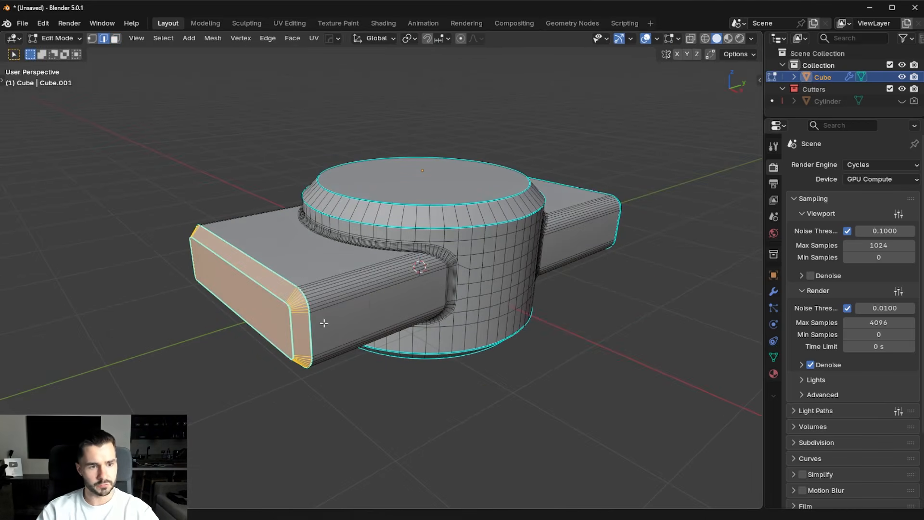
- Move the inner edge loop of the slab end's bevel along the Y axis toward the cylinder
alt+click(295, 279)
key(g)
key(y)
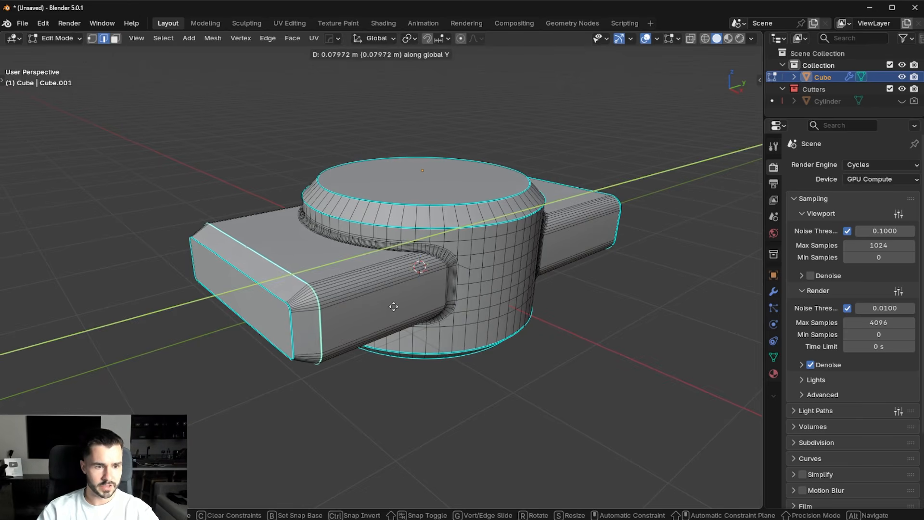
click(404, 305)
- Clear the sharp mark on the moved slab loop and round it with a multi-segment bevel
key(q)
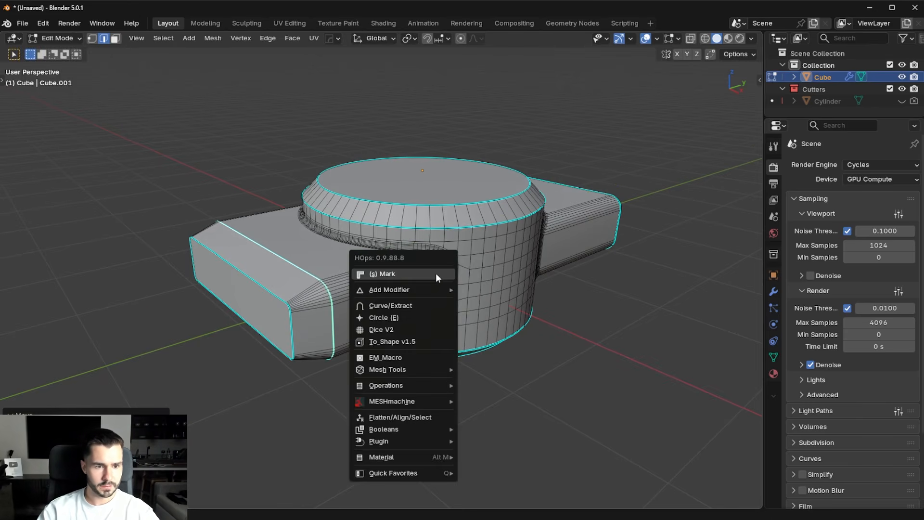
click(435, 273)
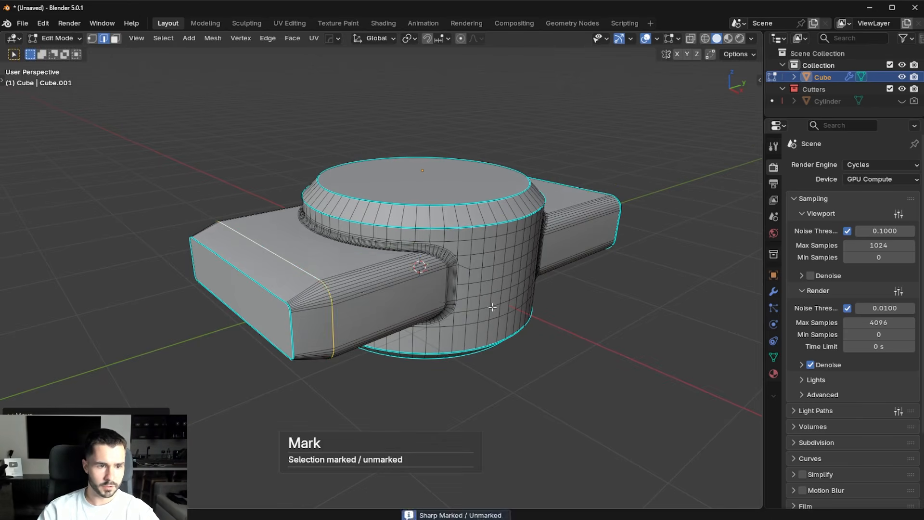
click(520, 308)
key(Tab)
middle_drag(428, 259, 350, 269)
middle_drag(466, 226, 393, 235)
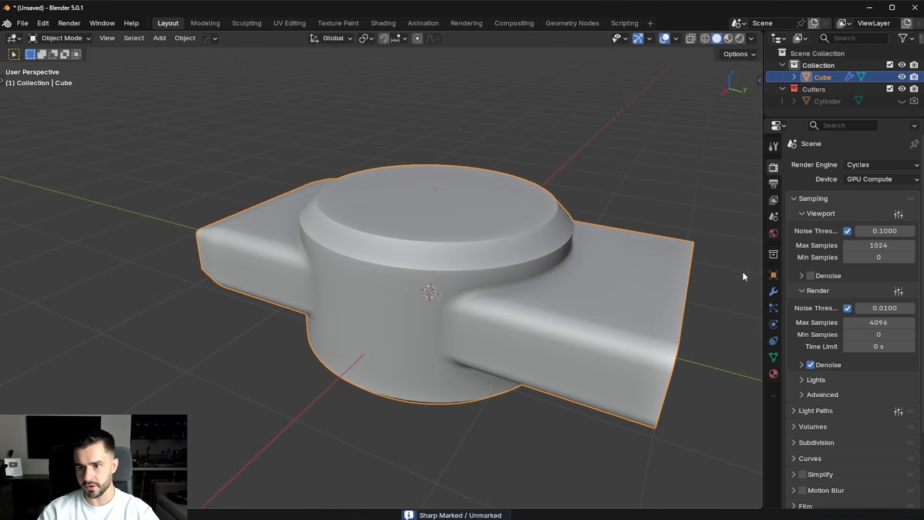
- Select the cylinder's top and bottom cap faces and inset them to leave a narrow ring
middle_drag(539, 279, 564, 330)
key(Tab)
click(699, 332)
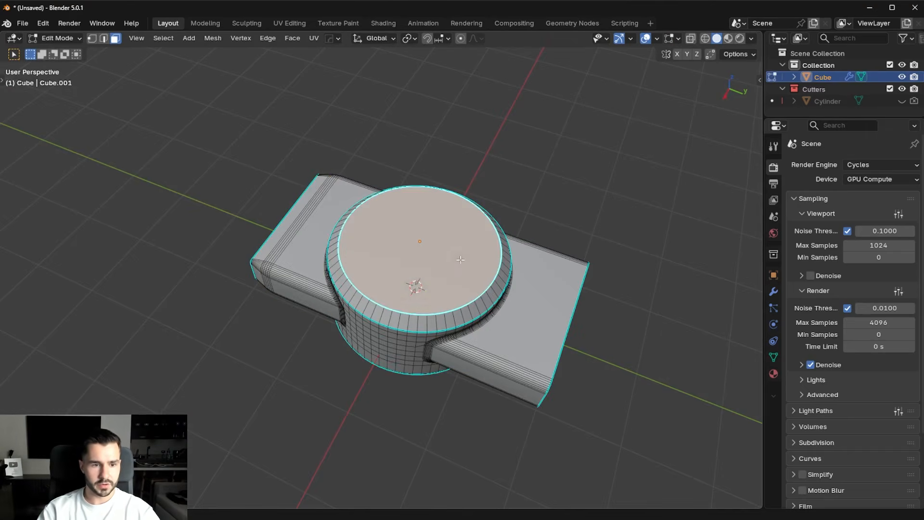
middle_drag(522, 428, 569, 380)
key(i)
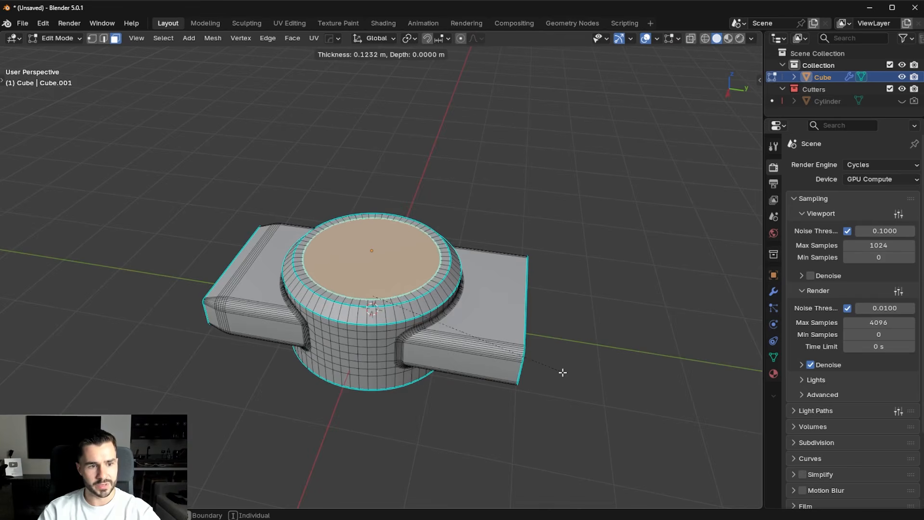
click(585, 373)
- Bridge the two inset cap faces to open a hole through the cylinder
key(ctrl+f)
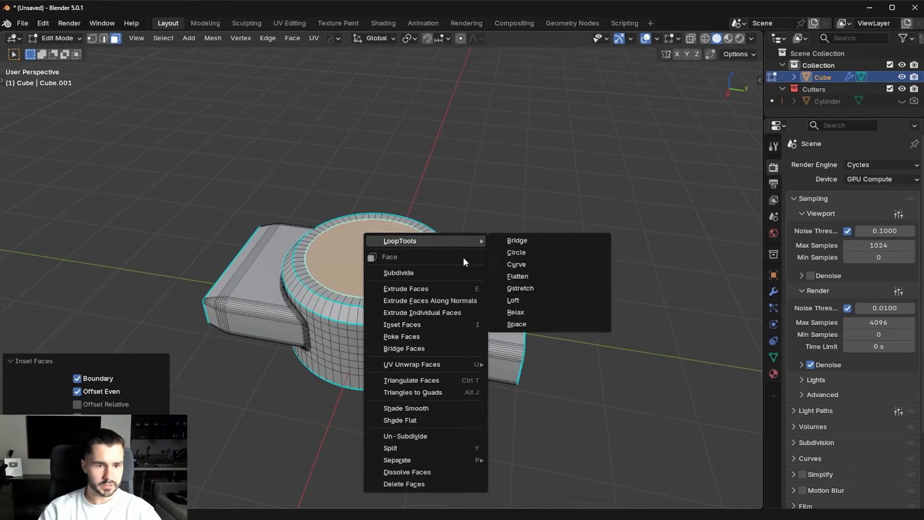
click(437, 347)
middle_drag(437, 346, 426, 241)
key(Tab)
scroll(441, 272, up, 2)
scroll(430, 237, up, 3)
- Clear the sharp mark on the hole's top rim and bevel it with 5 segments at about 0.07 m
key(Tab)
alt+click(584, 269)
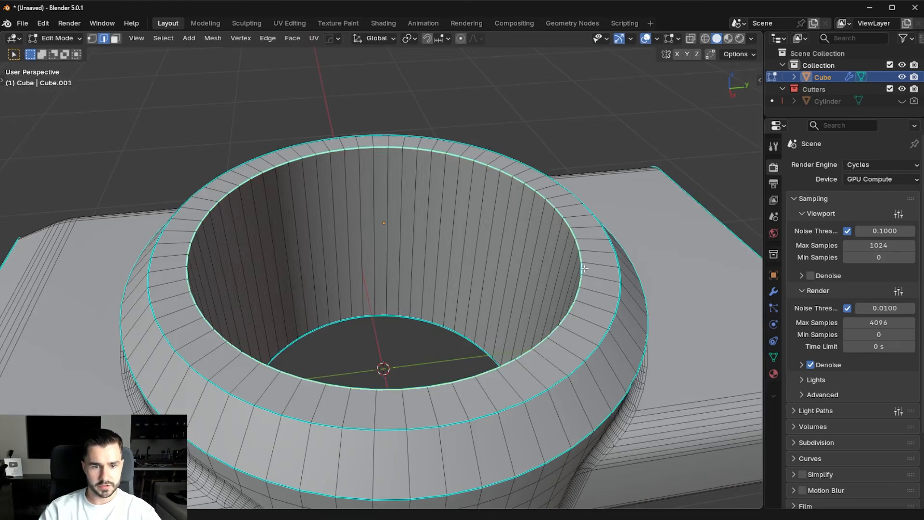
key(q)
click(640, 232)
key(ctrl+b)
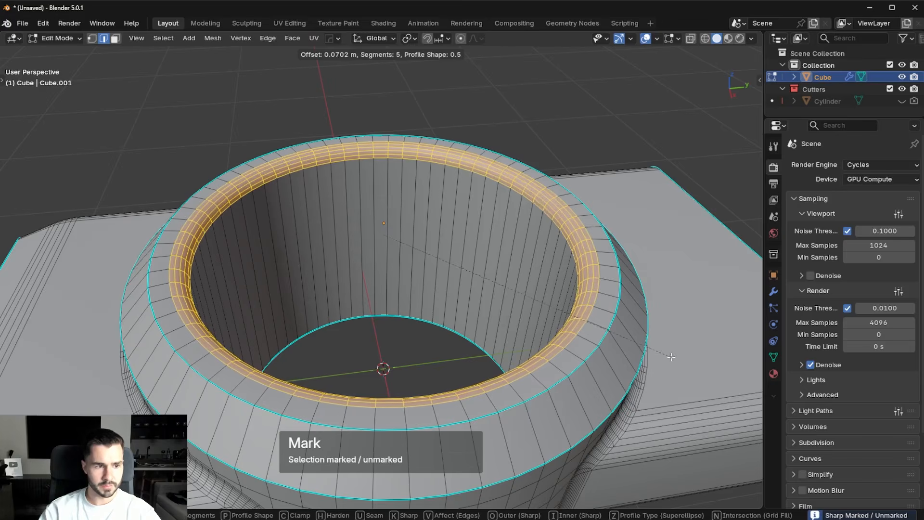
click(671, 357)
key(Tab)
- Add one centred loop cut around the hole's inner wall and bevel it into a single-segment band about 0.516 m wide
scroll(539, 273, down, 4)
middle_drag(539, 273, 525, 277)
scroll(526, 277, up, 4)
key(Tab)
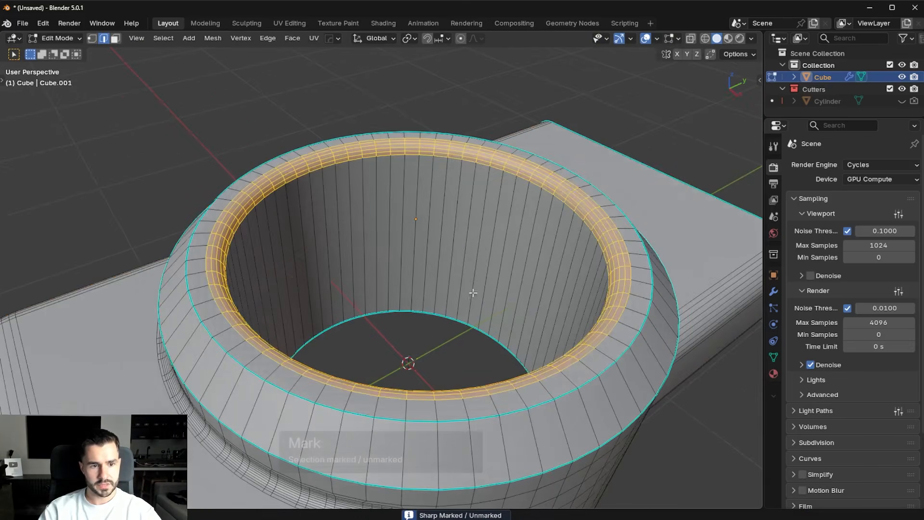
key(ctrl+r)
click(464, 265)
right_click(465, 265)
key(ctrl+b)
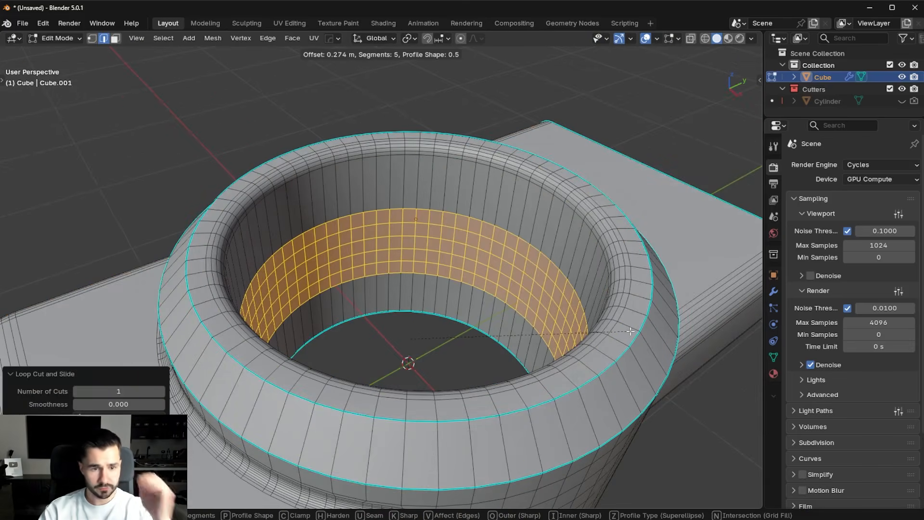
scroll(630, 331, down, 4)
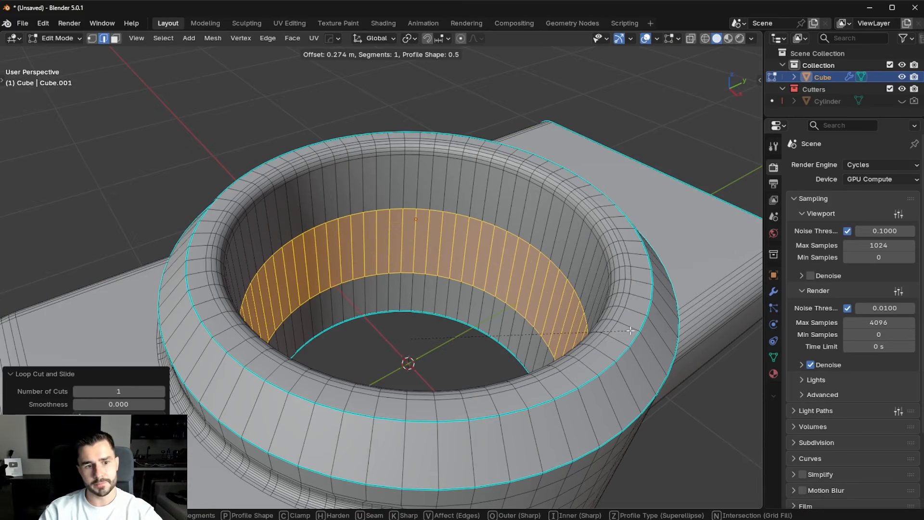
click(671, 329)
- Extrude the wide band on the hole's inner wall, push it inward about 0.09 m, and shorten its inner edges along Z
key(i)
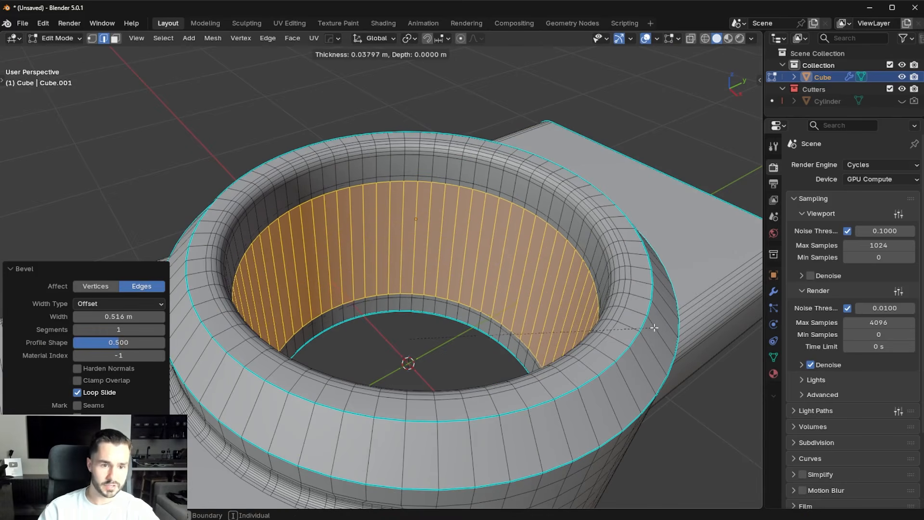
key(Escape)
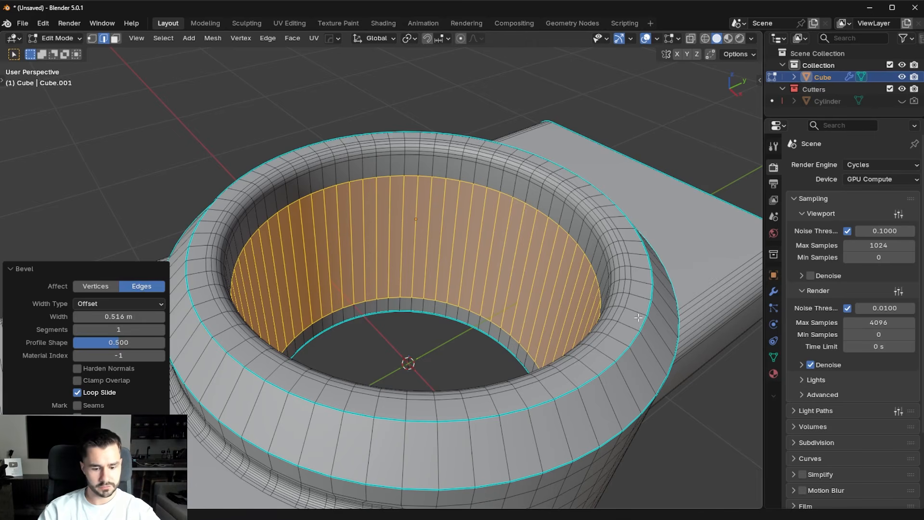
key(e)
key(Escape)
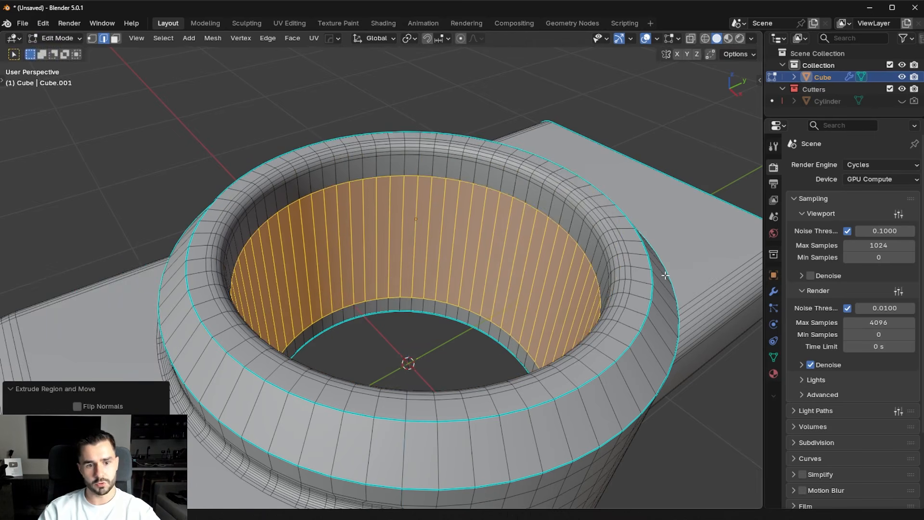
key(alt+s)
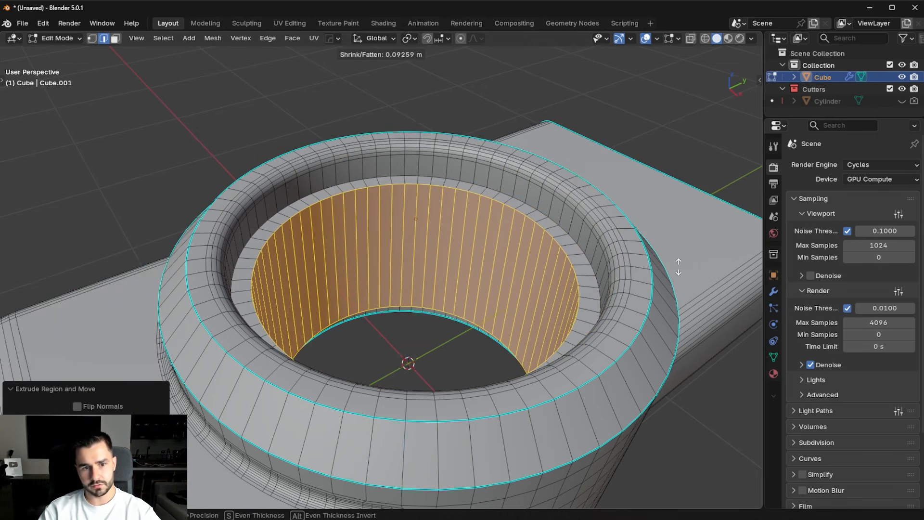
click(682, 263)
key(s)
key(z)
click(570, 275)
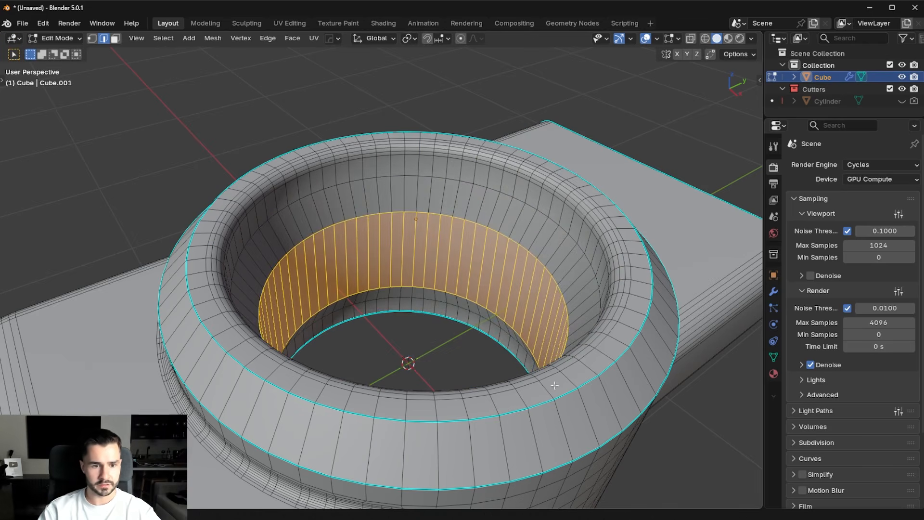
- Select the raised band's four edge loops and bevel them with 7 segments at about 0.05 m
alt+click(475, 310)
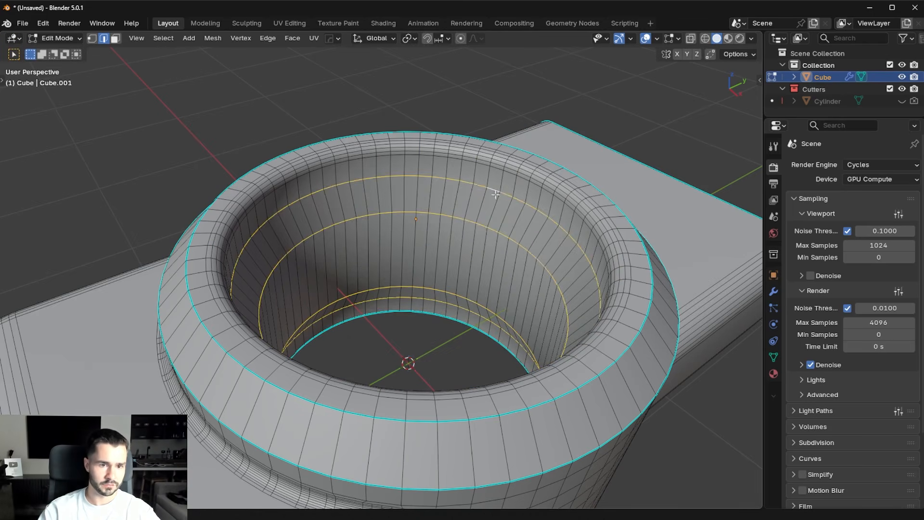
key(ctrl+b)
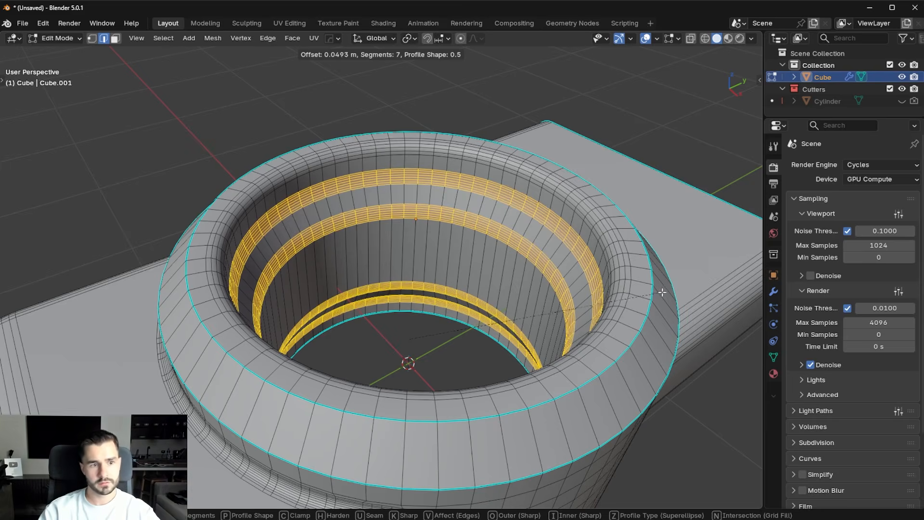
click(662, 292)
key(Tab)
- Examine the shading of the whole part and the stepped profile inside the hole
click(663, 216)
scroll(550, 316, down, 5)
middle_drag(550, 317, 484, 294)
key(alt+a)
scroll(537, 268, down, 2)
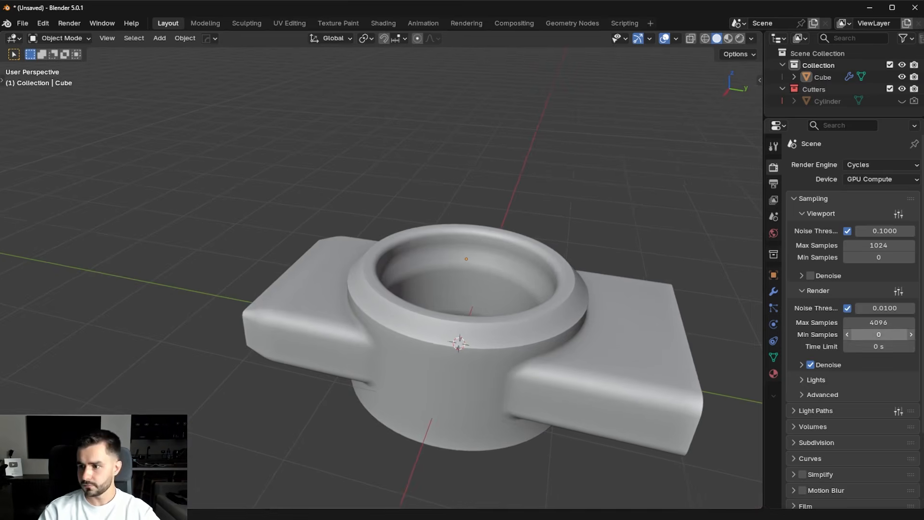
middle_drag(541, 275, 495, 267)
scroll(496, 266, up, 4)
scroll(533, 325, down, 3)
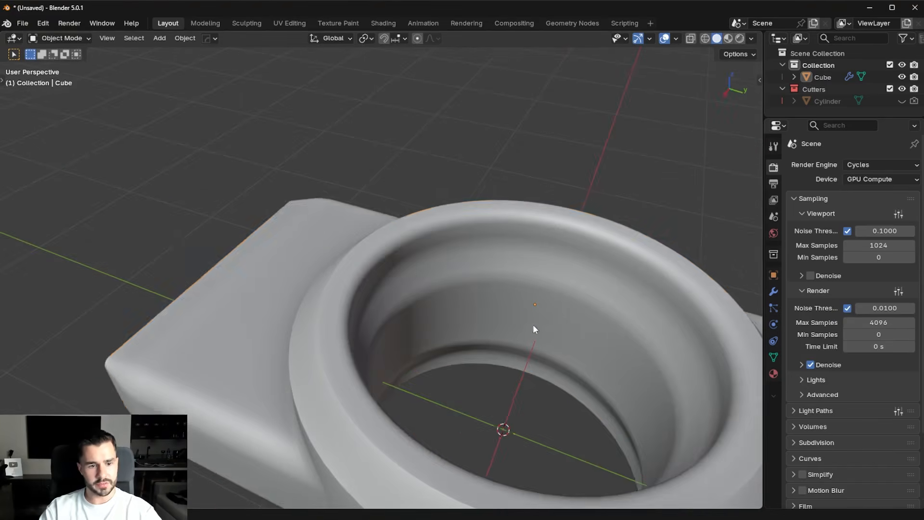
- Add one centred loop cut around the raised inner band and bevel it into a single-segment strip 0.0172 m wide
click(539, 329)
key(Tab)
key(ctrl+r)
click(509, 321)
right_click(509, 321)
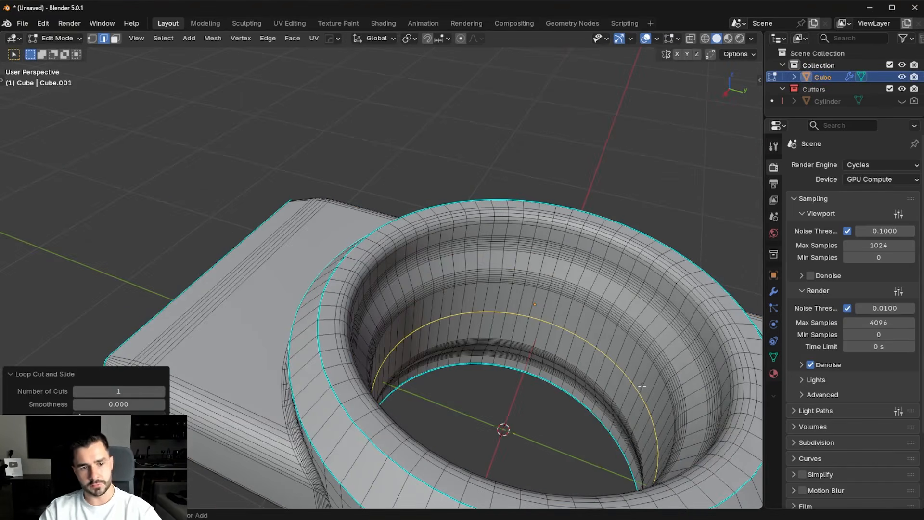
key(ctrl+b)
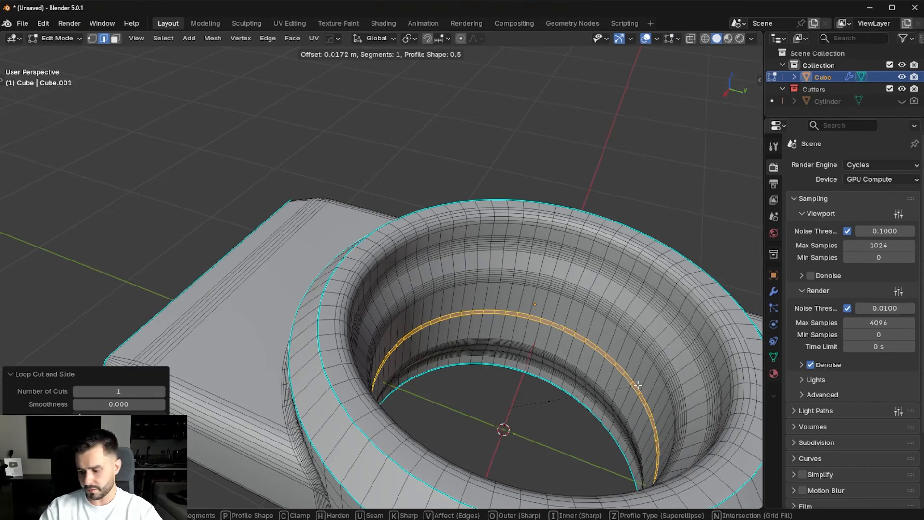
click(637, 385)
- Extrude the narrow strip and shrink it about 0.065 m into the wall to form a groove
shift+middle_drag(638, 385, 592, 361)
key(e)
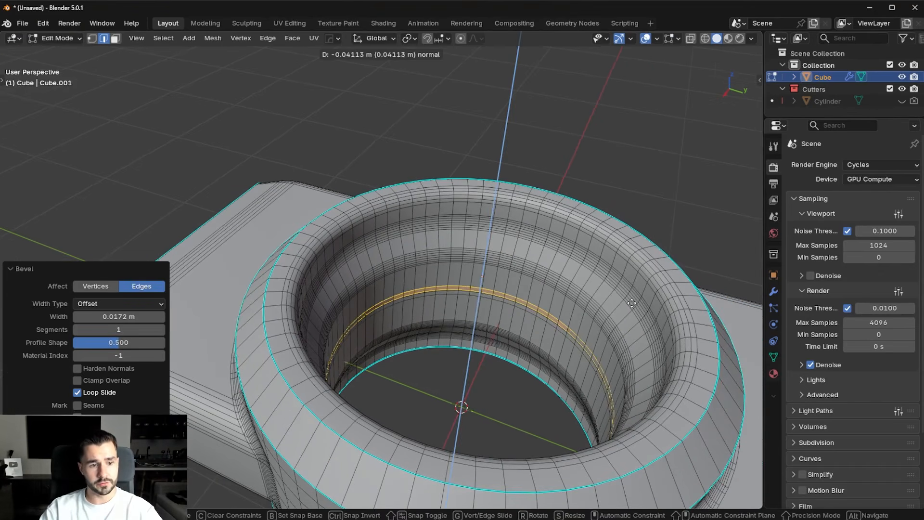
right_click(632, 303)
key(alt+s)
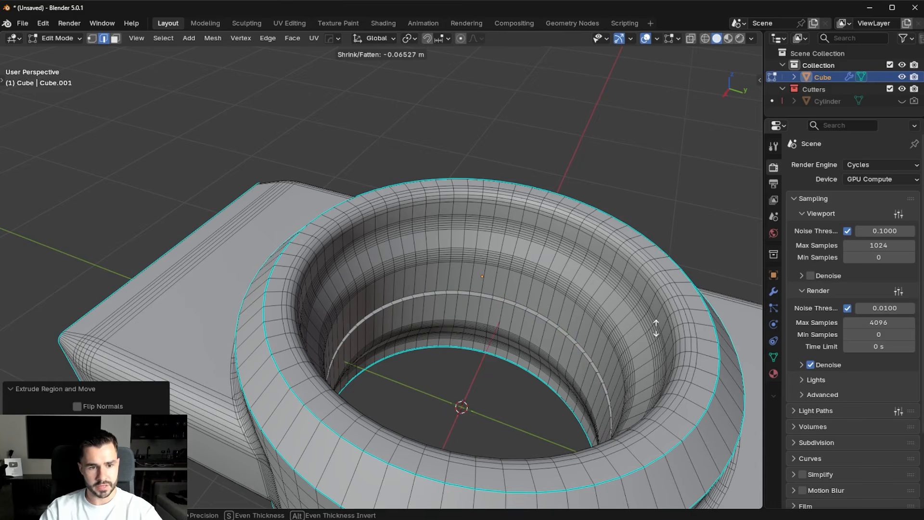
right_click(656, 328)
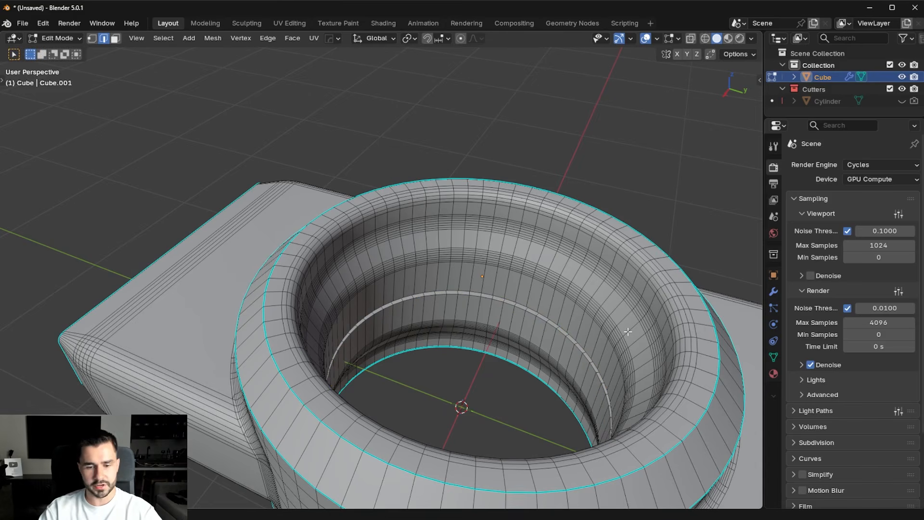
- Enable the Screencast Keys display in the viewport
key(n)
click(753, 319)
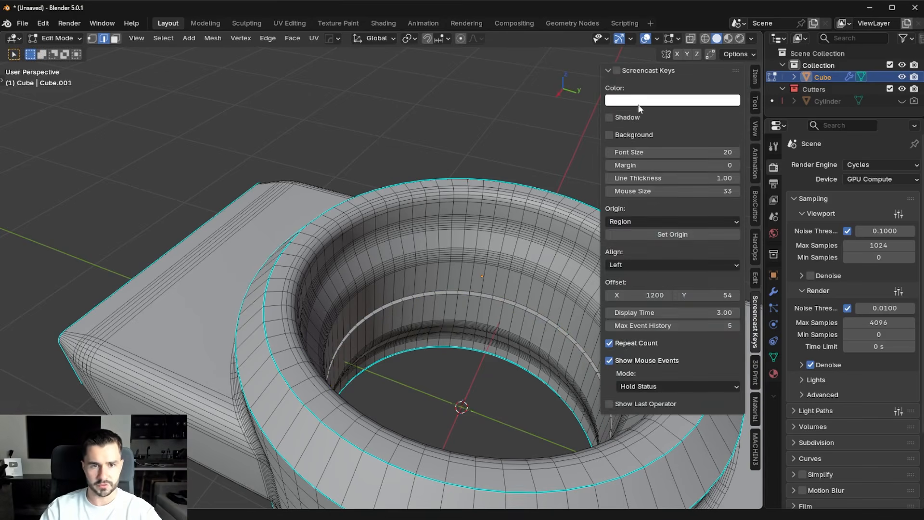
key(n)
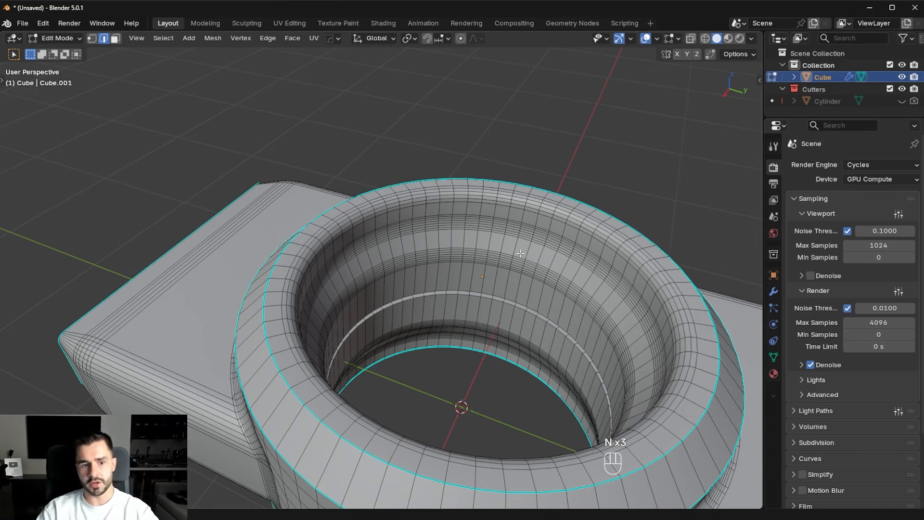
- Select the groove's upper and lower opening edge loops and scale them apart along Z to widen its mouth
key(KP_Decimal)
scroll(520, 253, up, 2)
shift+middle_drag(520, 254, 481, 220)
scroll(482, 267, up, 2)
key(Tab)
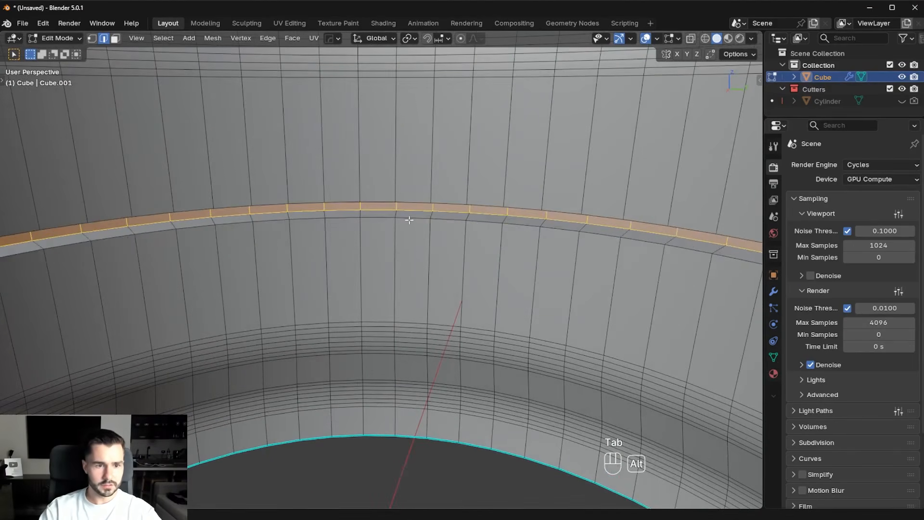
alt+shift+click(418, 200)
key(s)
key(z)
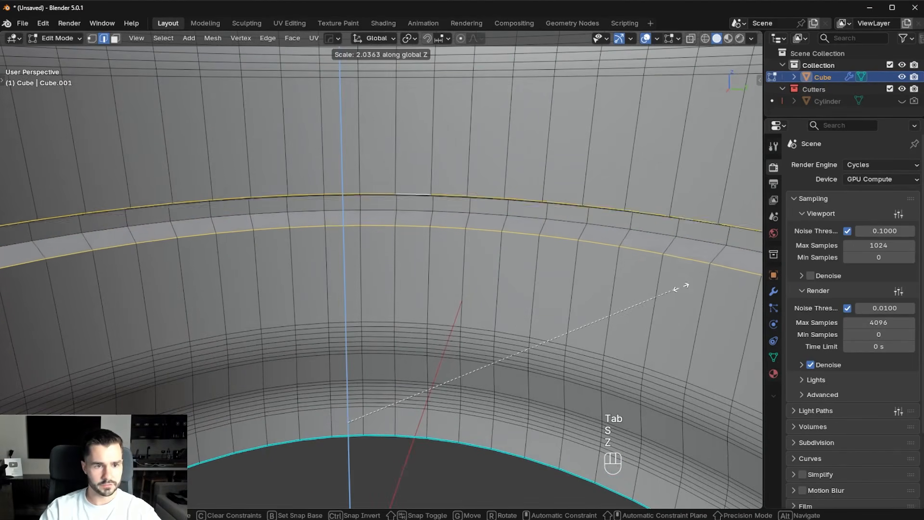
click(90, 223)
- Select all four edge loops of the groove and bevel them with 5 segments at a width of 0.0116 m
middle_drag(222, 278, 233, 256)
alt+click(316, 326)
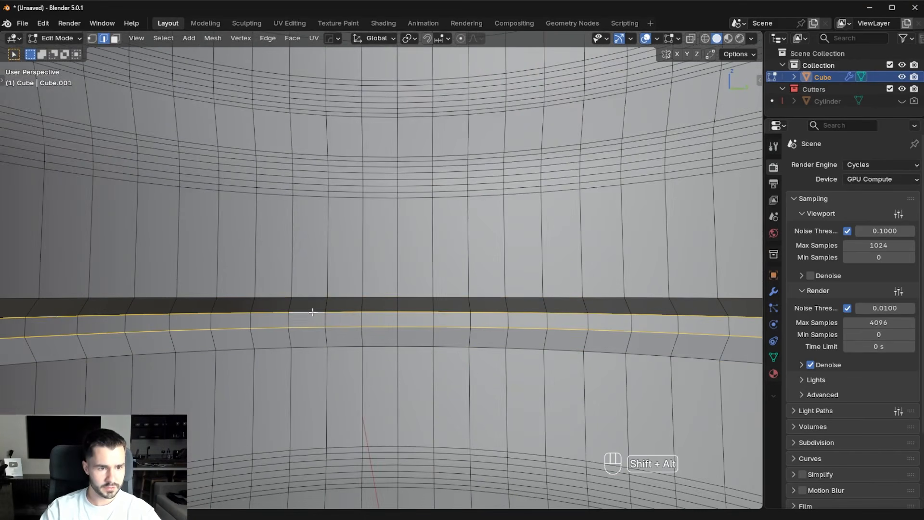
alt+shift+click(314, 298)
alt+shift+click(323, 348)
key(ctrl+b)
click(519, 440)
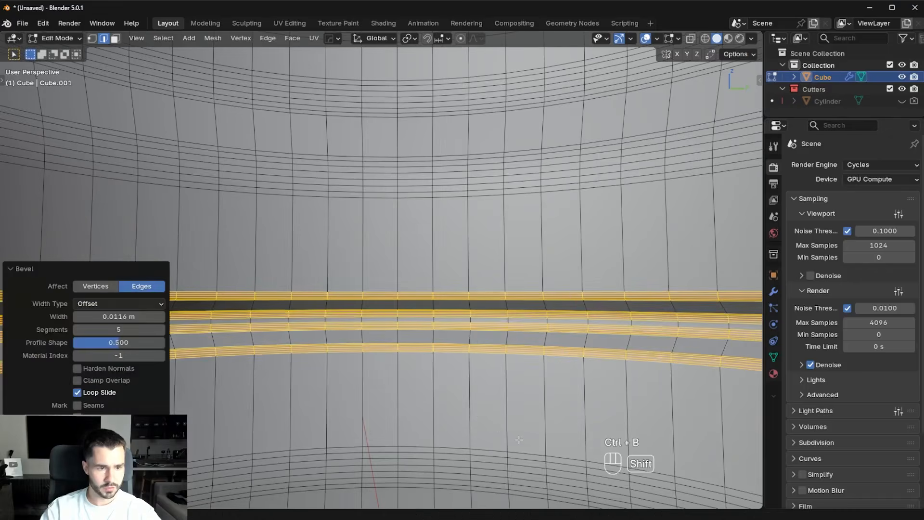
key(Tab)
scroll(452, 284, down, 8)
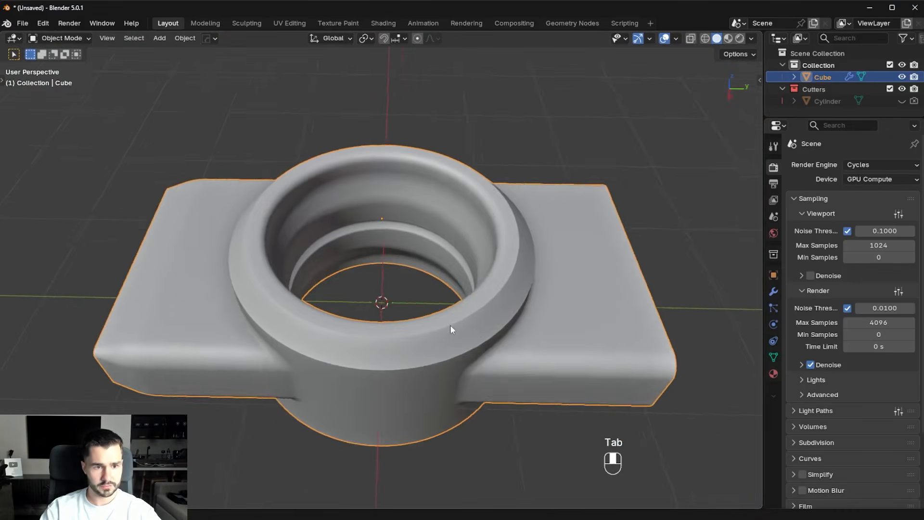
- Move the slab's unrounded end face outward about 0.484 m along Y to lengthen that side
middle_drag(451, 329, 446, 227)
key(alt+a)
middle_drag(407, 253, 582, 364)
key(Tab)
click(442, 362)
middle_drag(443, 362, 523, 390)
key(g)
key(y)
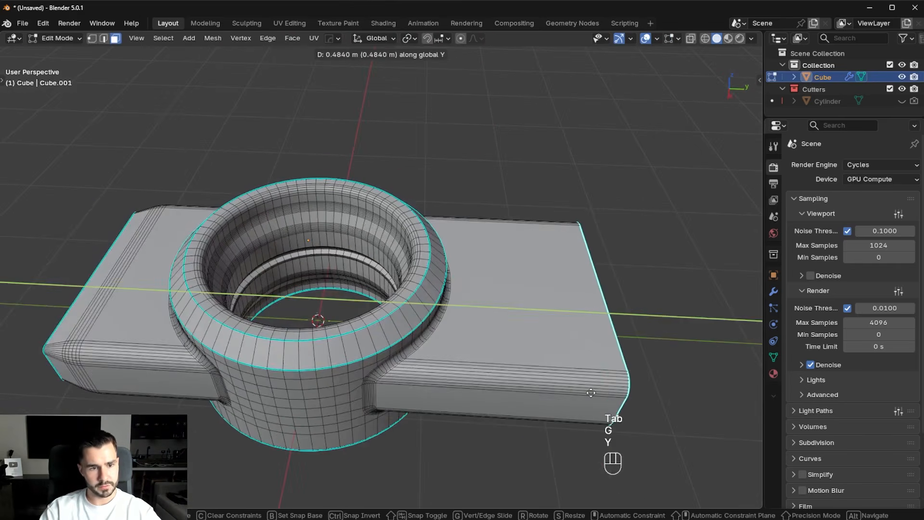
click(591, 392)
key(Tab)
scroll(499, 267, down, 3)
scroll(500, 289, up, 4)
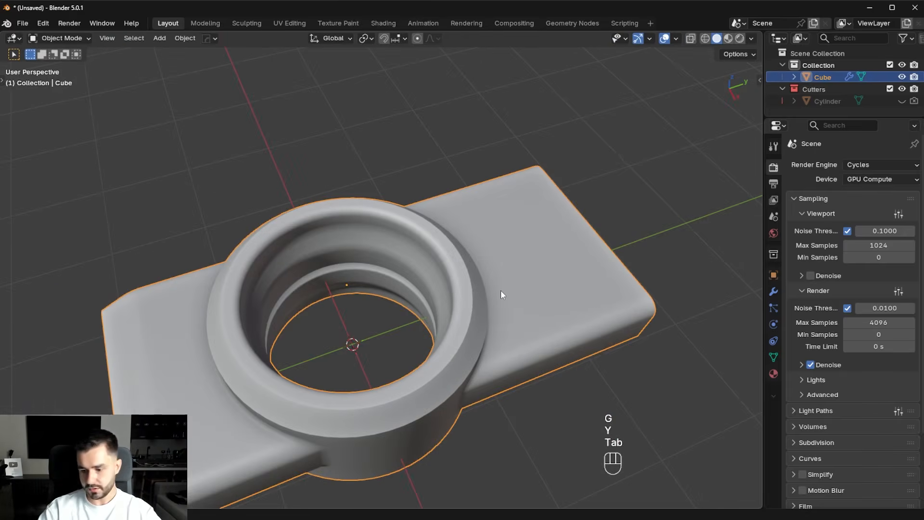
- Select the flat top face of the slab's lengthened side in top view
key(KP_7)
shift+middle_drag(500, 289, 429, 342)
scroll(429, 343, up, 3)
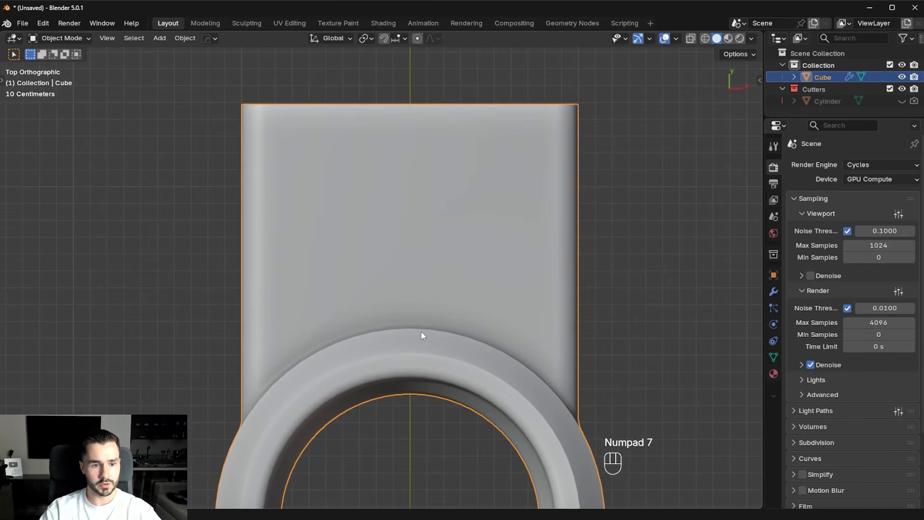
key(Tab)
key(Tab)
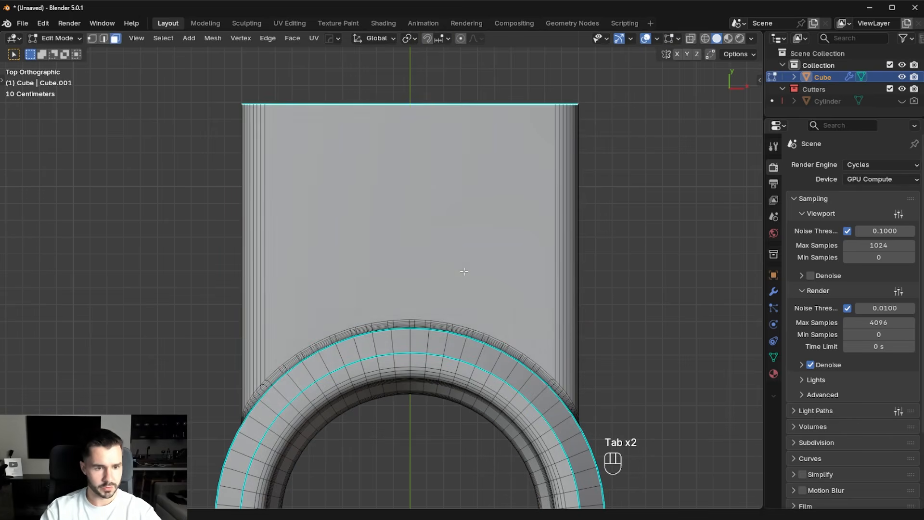
click(464, 271)
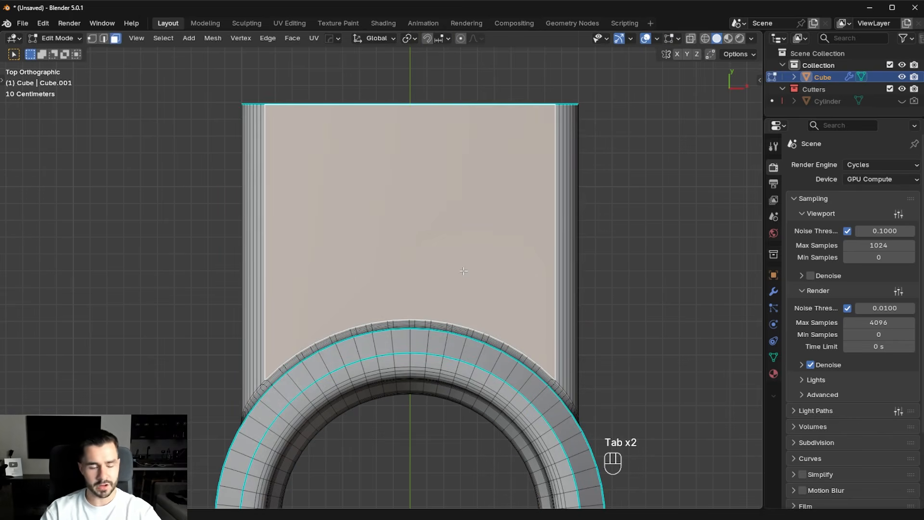
key(q)
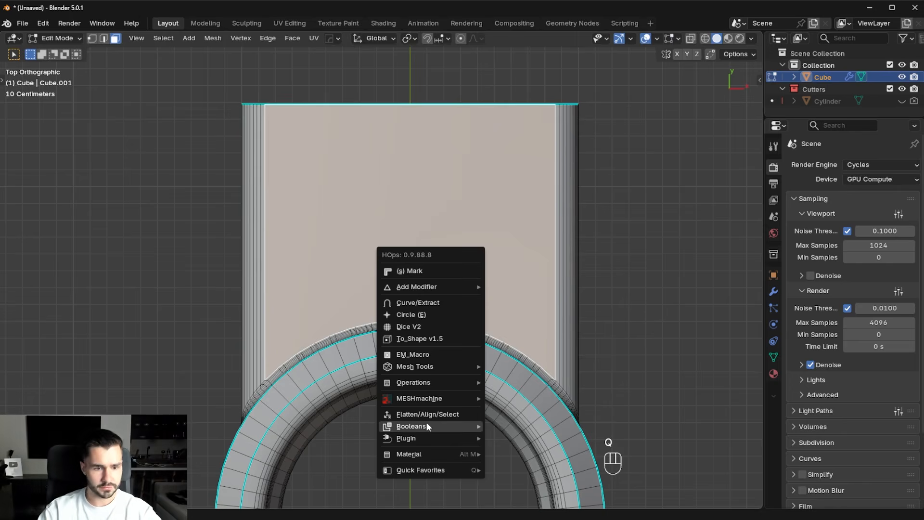
mouse_move(480, 428)
click(528, 346)
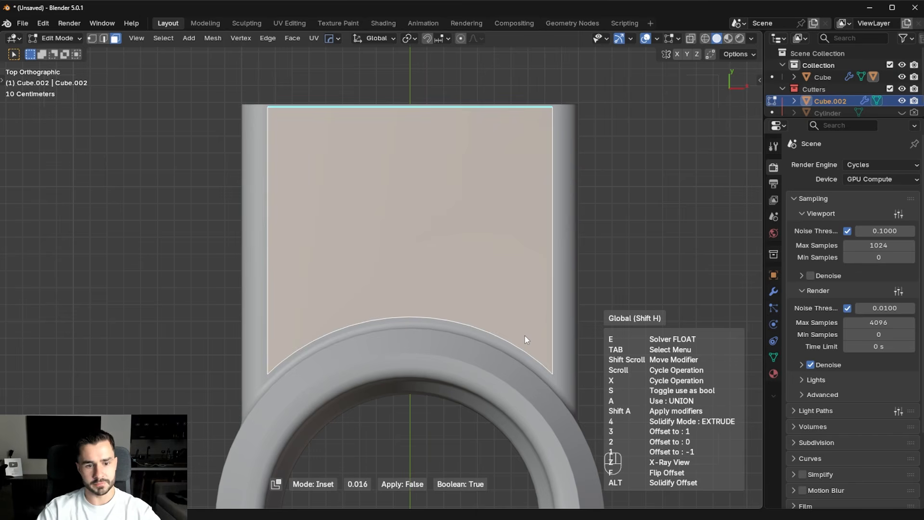
key(Escape)
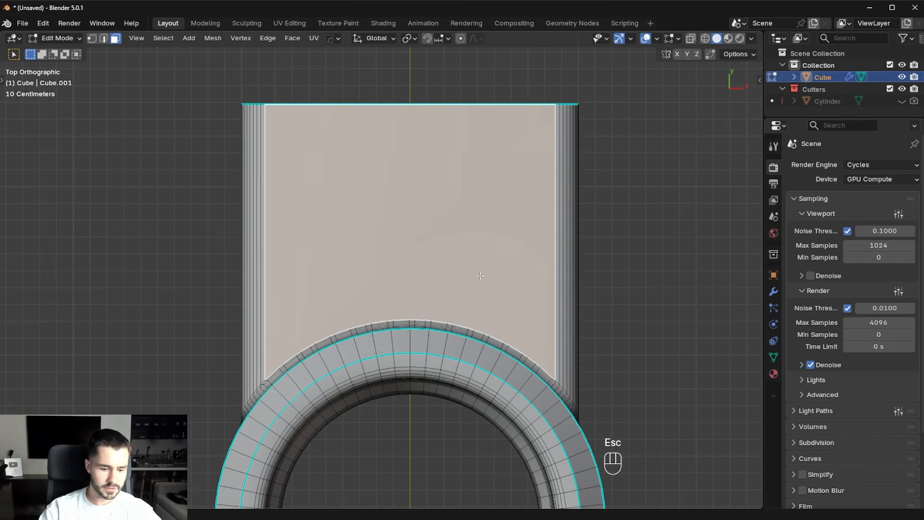
- Extract the slab's selected top face into a new object with HardOps Curve/Extract and enter its Edit Mode
key(q)
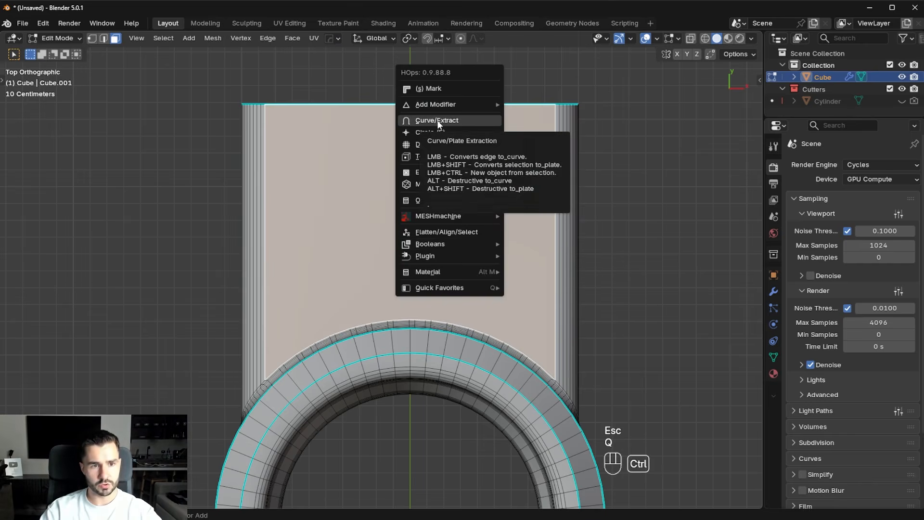
ctrl+click(437, 120)
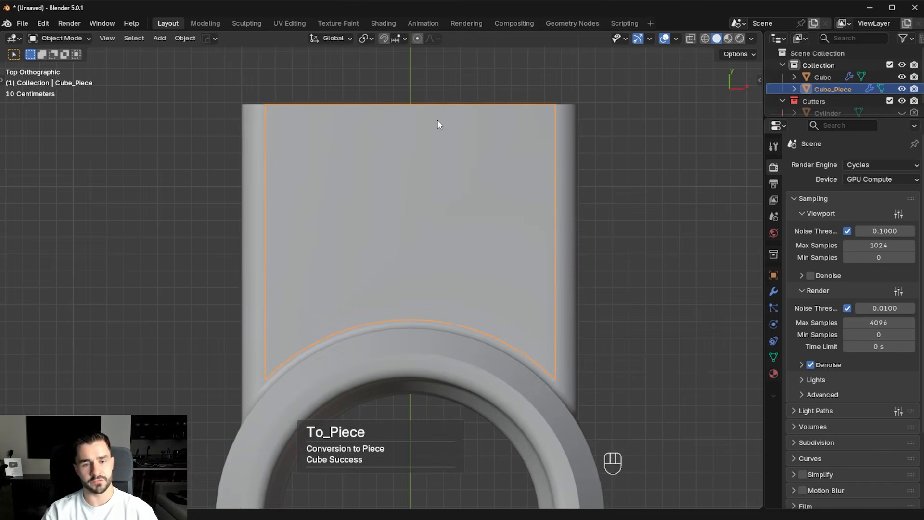
key(Tab)
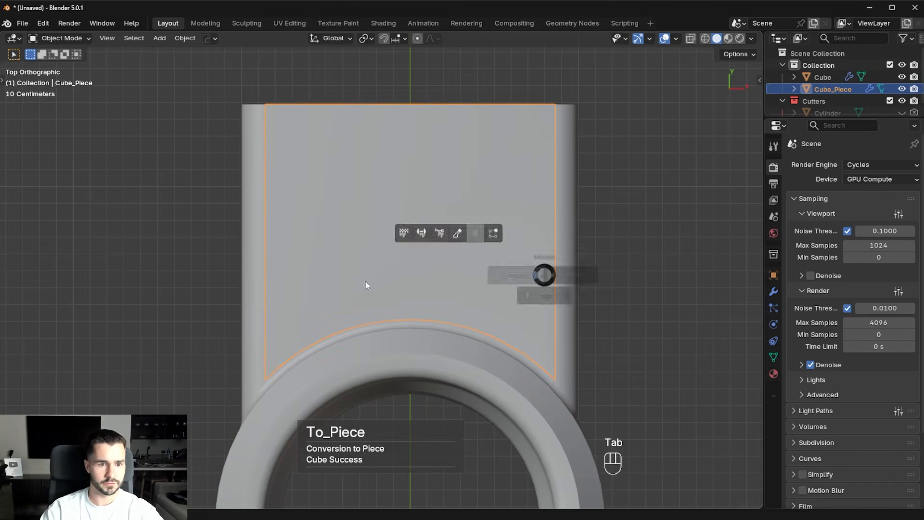
- Inset the extracted panel face about 0.12 m and delete the vertices of the outer border
key(i)
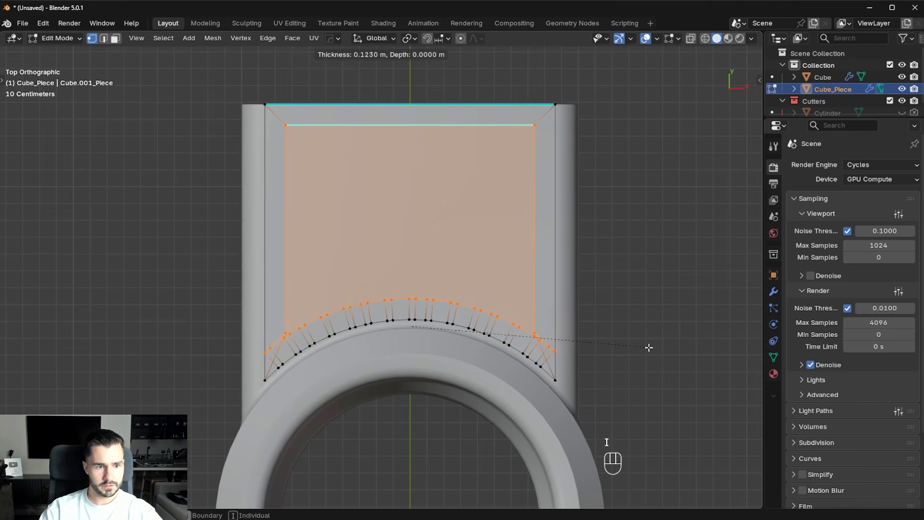
click(649, 347)
key(ctrl+i)
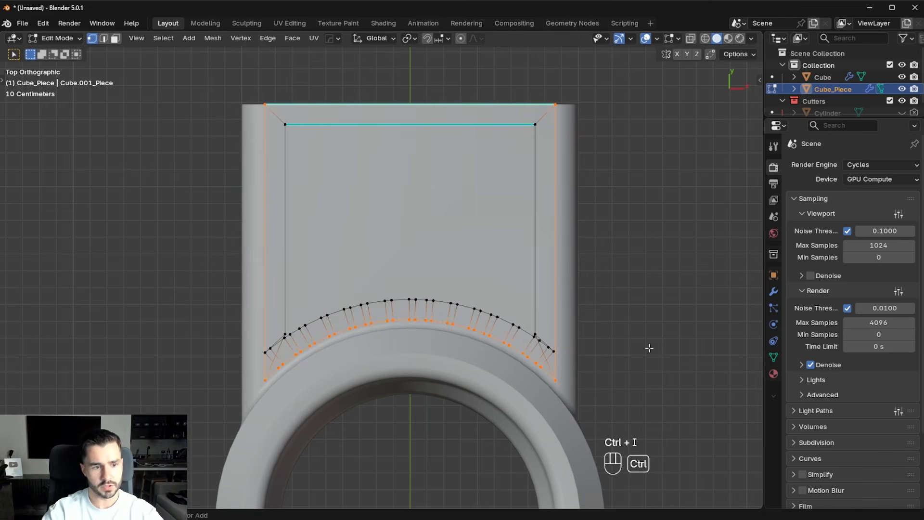
key(x)
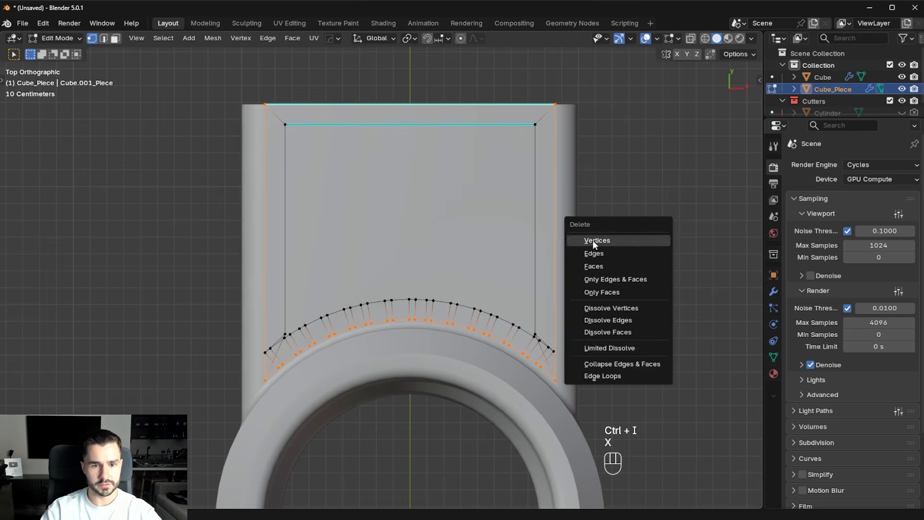
click(593, 240)
- Clean up the stray corner vertices at one end of the panel's arc and mirror that half to the other side
scroll(316, 347, up, 3)
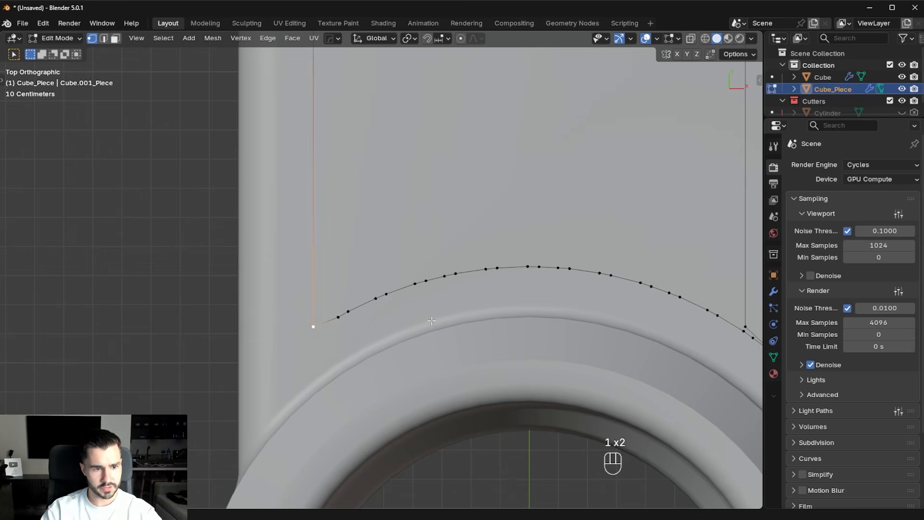
shift+middle_drag(431, 321, 319, 311)
scroll(388, 273, down, 3)
key(alt+x)
scroll(330, 292, up, 2)
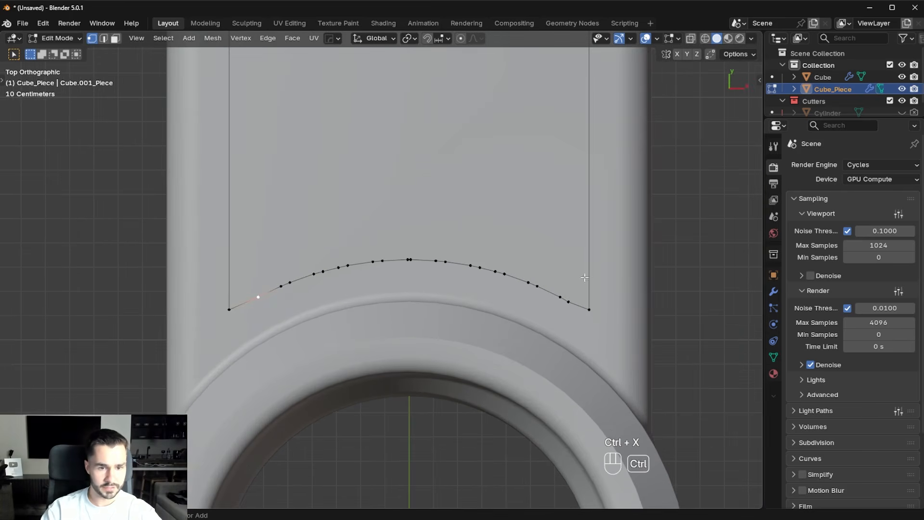
- Select the vertices along the panel's arc and distribute them evenly with LoopTools Space
ctrl+click(569, 299)
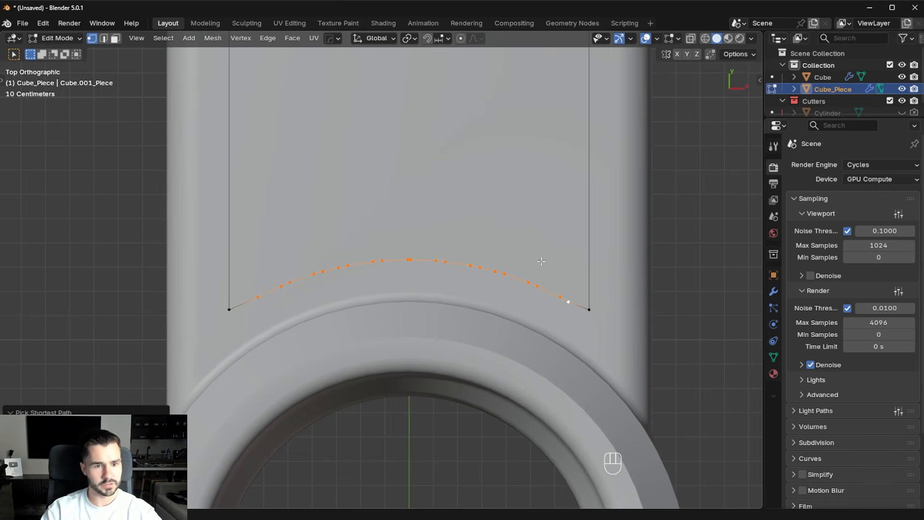
ctrl+click(561, 289)
right_click(561, 289)
mouse_move(577, 172)
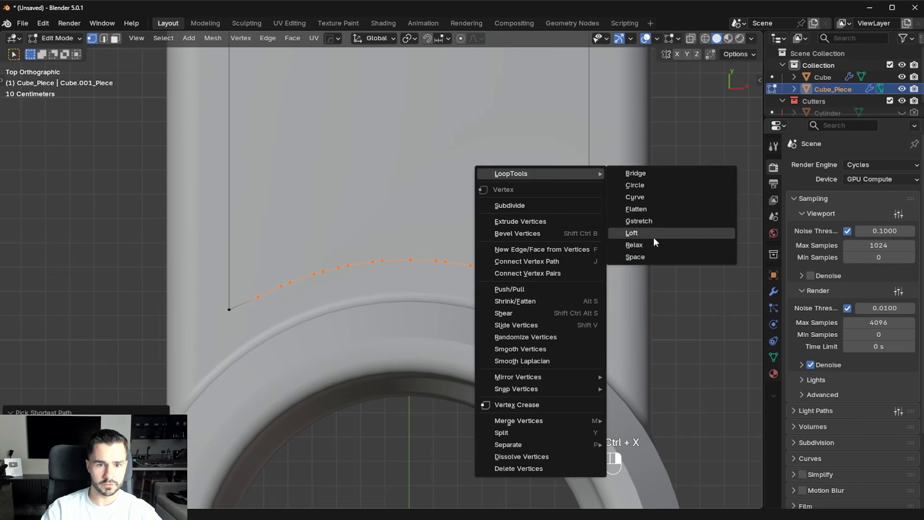
click(647, 256)
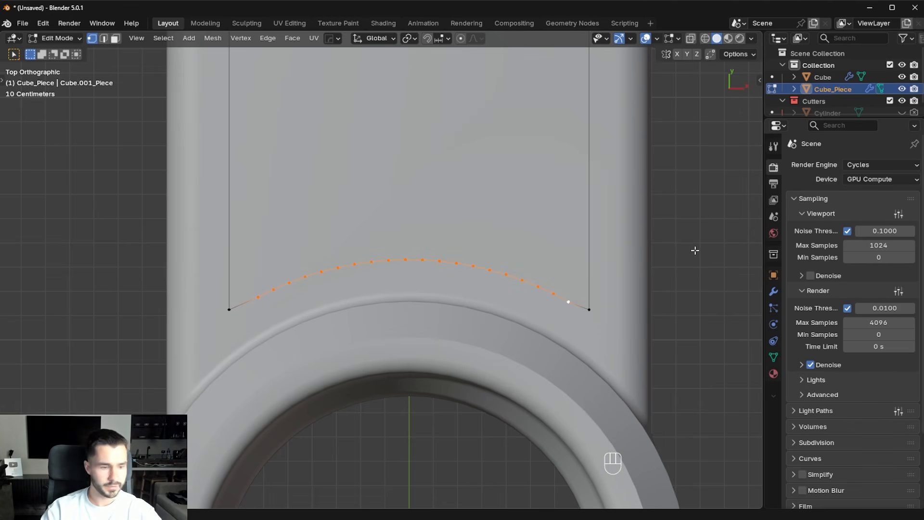
- Raise the whole panel along Z so it sits slightly above the slab's top face
scroll(475, 284, down, 4)
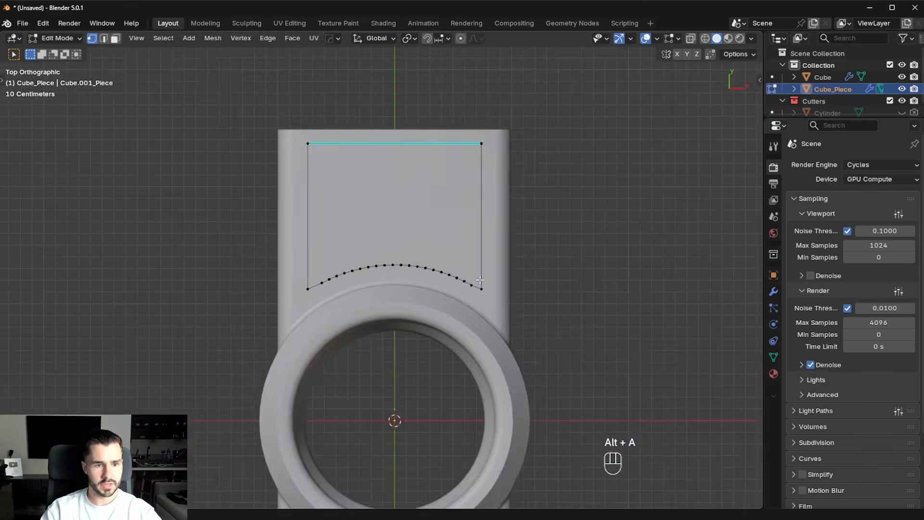
scroll(454, 290, up, 5)
scroll(453, 291, down, 1)
middle_drag(484, 291, 450, 244)
scroll(450, 243, down, 6)
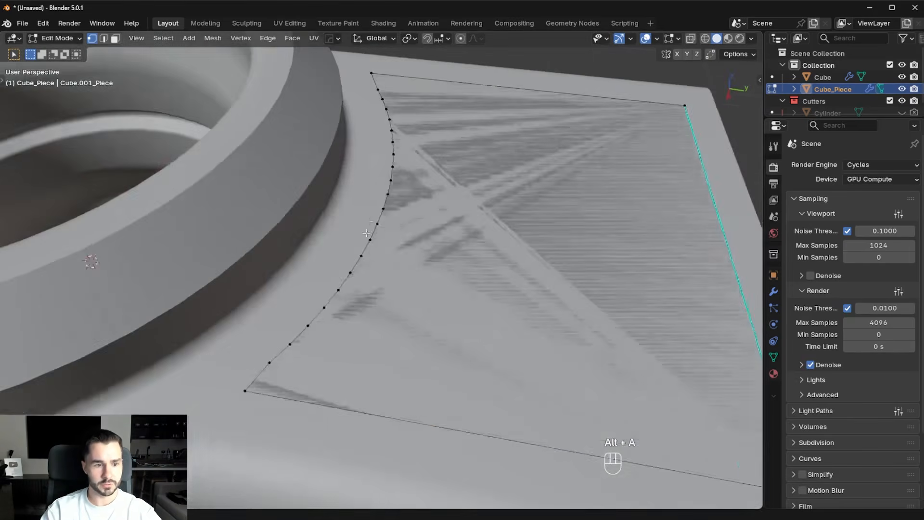
key(a)
key(g)
key(z)
click(558, 337)
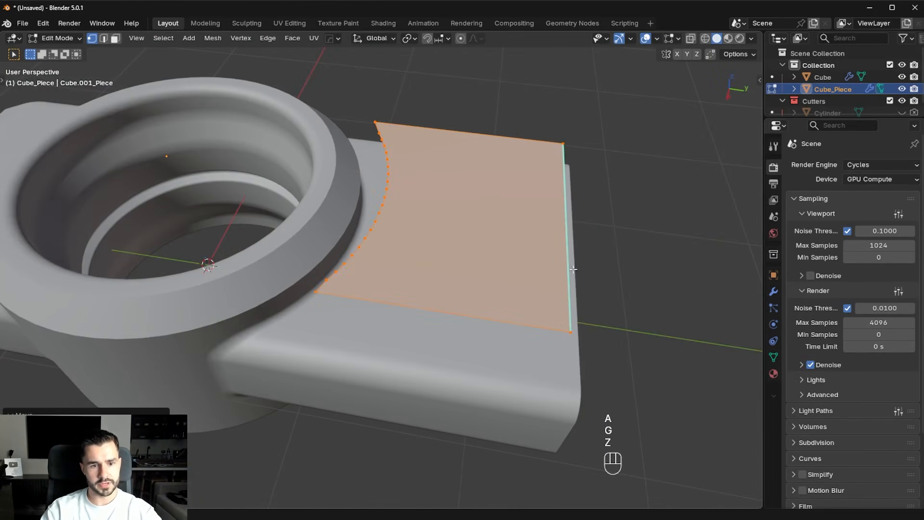
- Extrude the raised panel downward through the full slab thickness to form a solid cutter
key(e)
click(590, 322)
middle_drag(590, 322, 588, 305)
key(a)
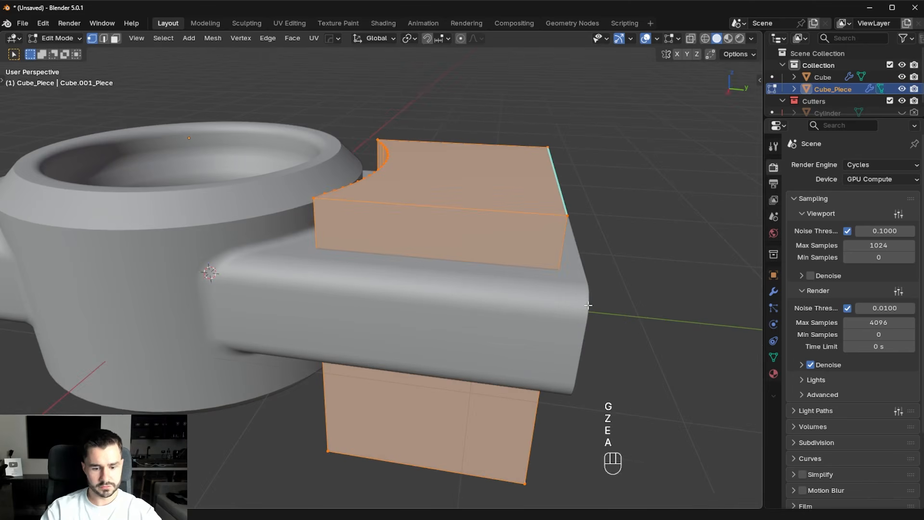
mouse_move(520, 268)
middle_down()
mouse_move(414, 292)
mouse_move(472, 268)
mouse_move(543, 292)
mouse_move(570, 290)
mouse_move(496, 308)
middle_up()
- Subtract the cutter from the main body with a HardOps difference boolean
key(Tab)
shift+click(577, 273)
key(ctrl+KP_Subtract)
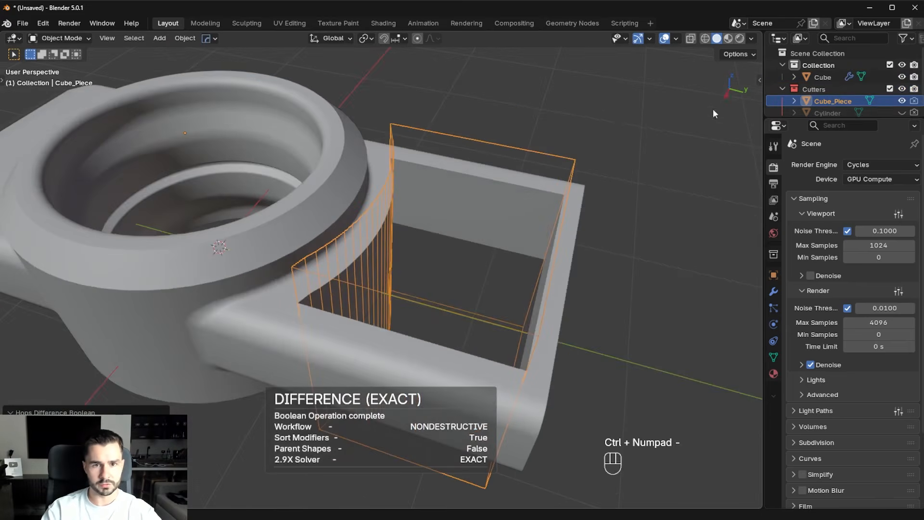
click(751, 38)
click(684, 378)
mouse_move(637, 361)
middle_down()
mouse_move(578, 314)
mouse_move(645, 251)
mouse_move(635, 254)
middle_up()
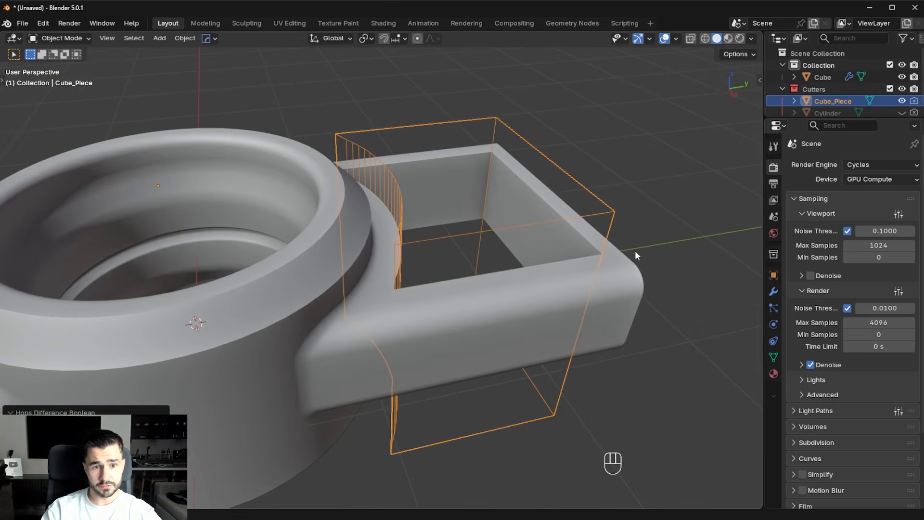
- Shrink all of the cutter's faces slightly inward with Shrink/Fatten to narrow the opening
key(Tab)
key(a)
key(alt+s)
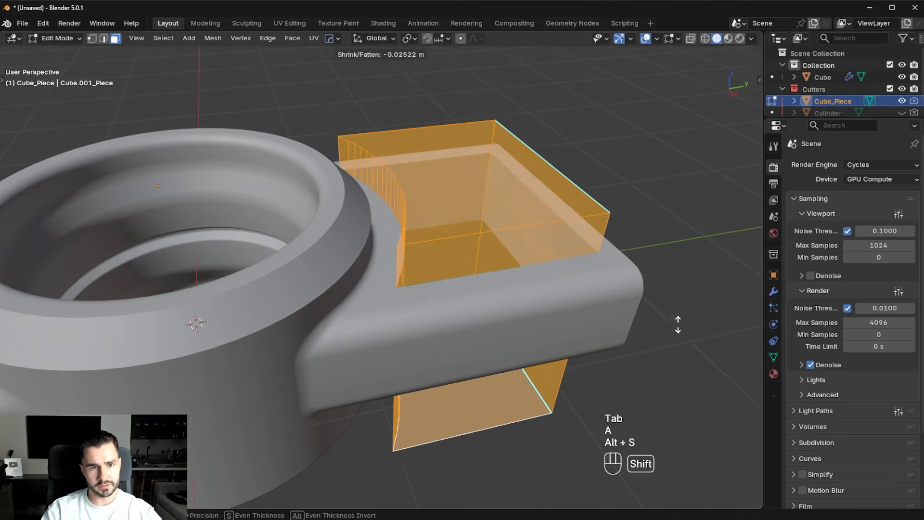
shift+click(681, 356)
- Dissolve the extra vertical edge beside the cutter corner where the arc meets the side wall
middle_drag(464, 217, 365, 251)
scroll(331, 259, up, 2)
shift+middle_drag(241, 225, 303, 229)
scroll(388, 208, up, 3)
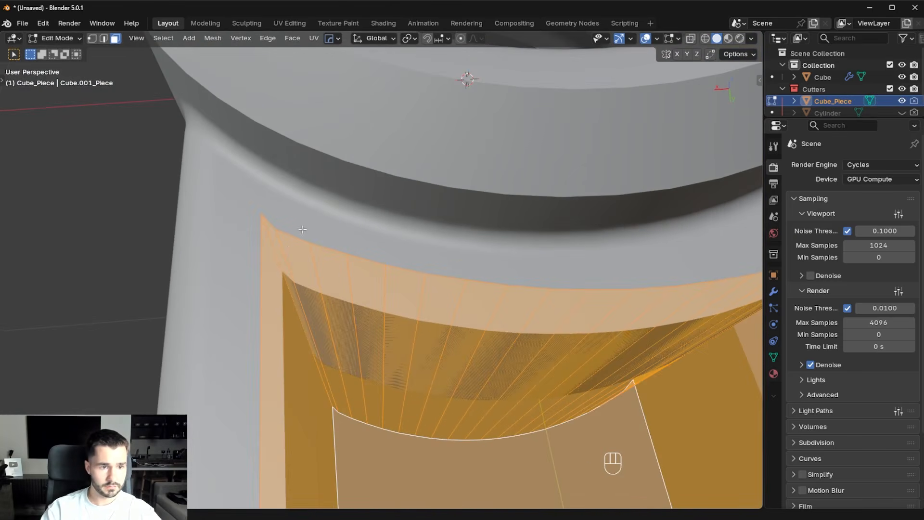
click(287, 250)
key(Tab)
click(286, 257)
key(ctrl+x)
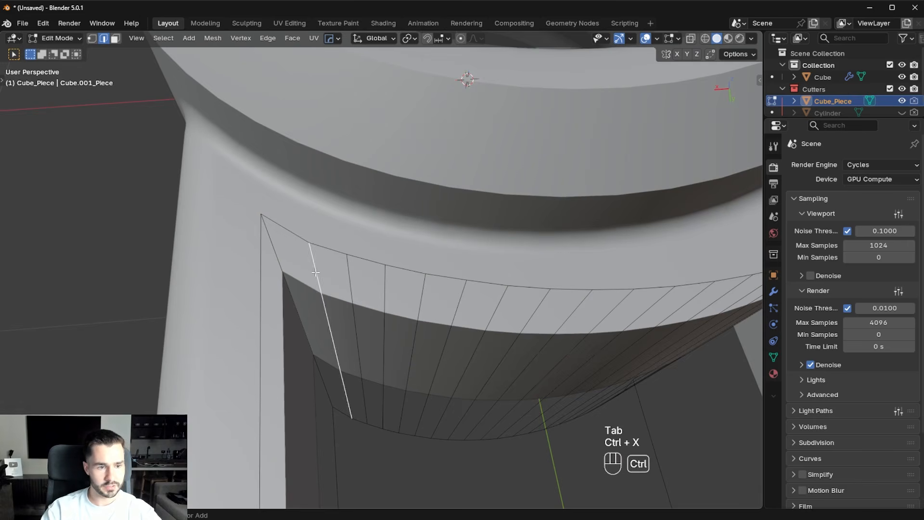
- Bevel the cutter's vertical corner edge at the end of the arc with 9 segments at a width of 0.195 m
scroll(318, 267, down, 3)
key(ctrl+b)
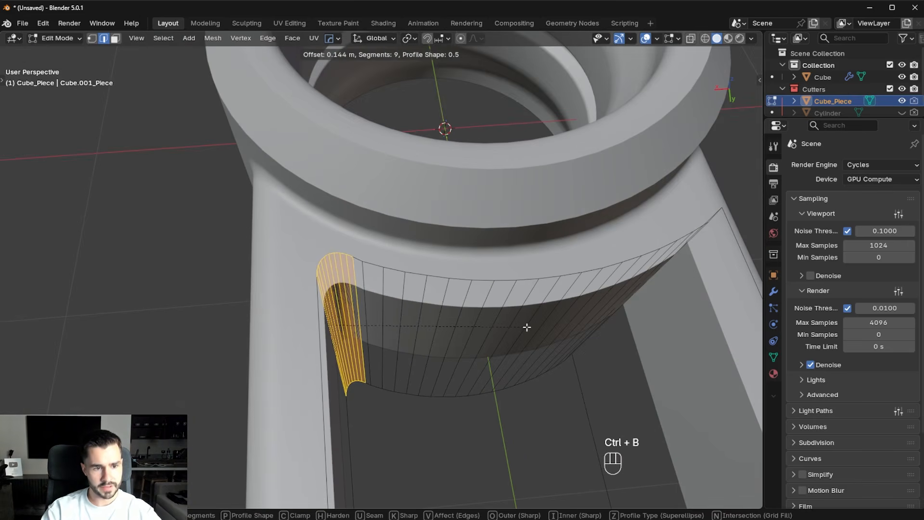
key(Escape)
key(ctrl+b)
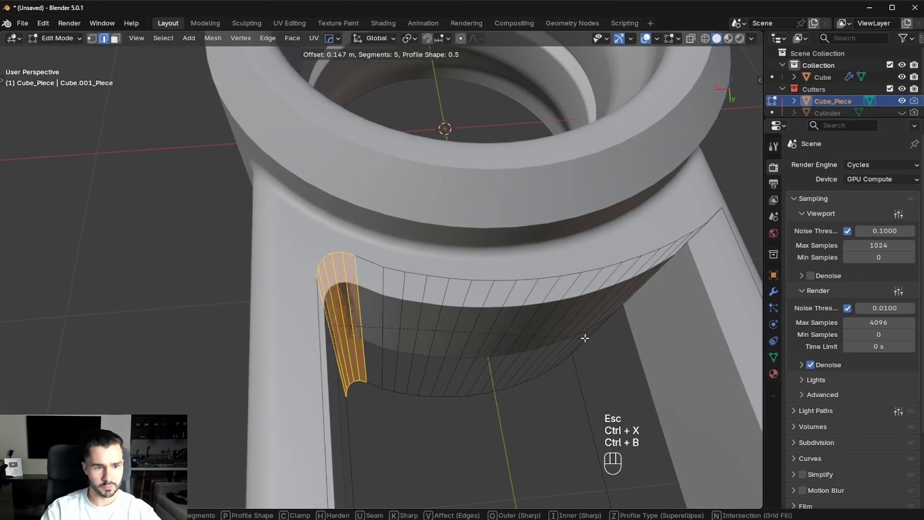
click(590, 338)
scroll(500, 312, down, 4)
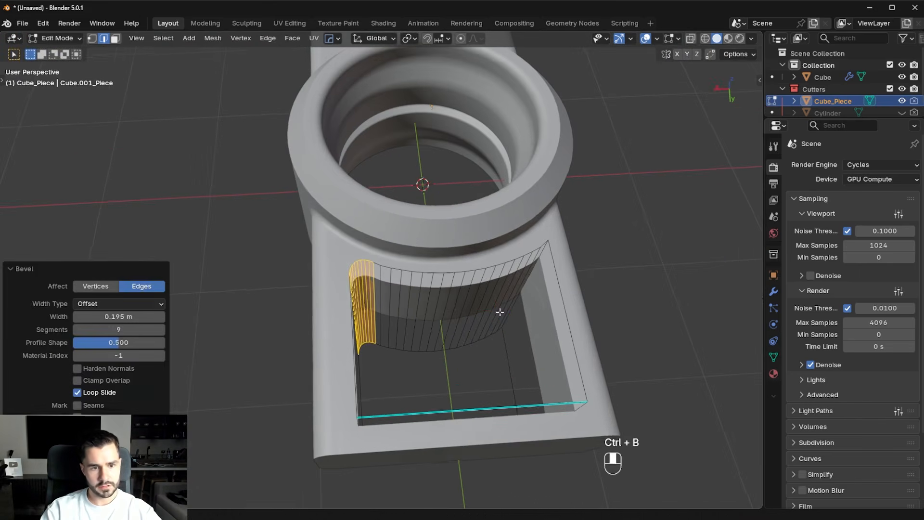
- Mirror the rounded corner to the cutter's other side and chamfer the two far vertical corners about 0.27 m
key(alt+x)
middle_drag(402, 405, 604, 325)
key(ctrl+b)
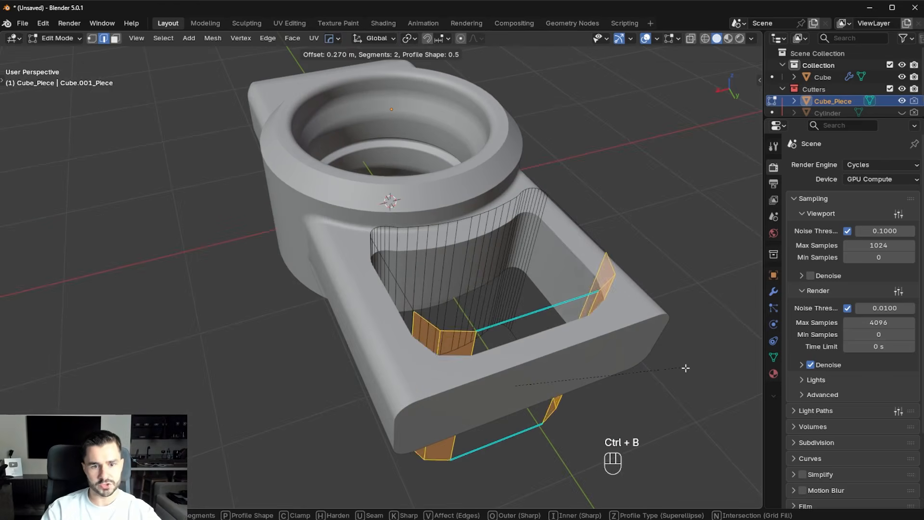
- Select the vertical edges of both far chamfers and bevel them about 0.07 m with 8 segments
click(430, 325)
shift+click(475, 347)
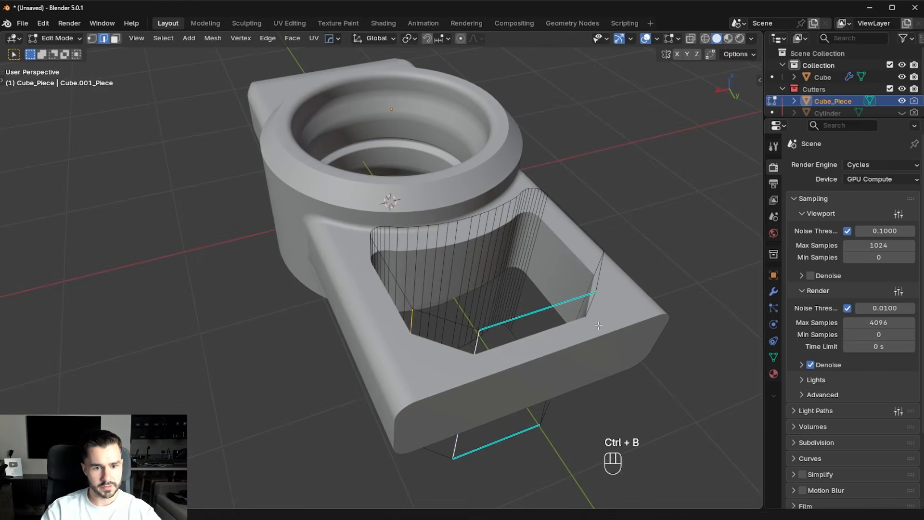
middle_drag(599, 326, 493, 378)
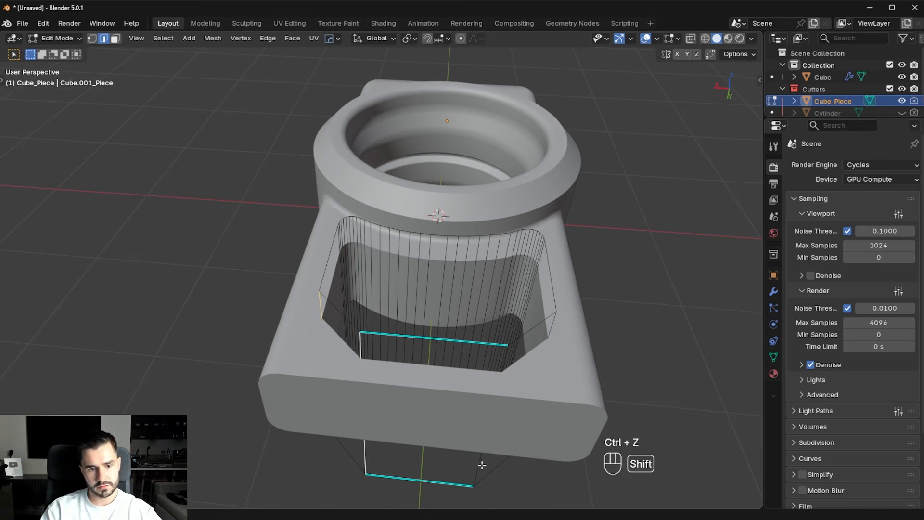
key(ctrl+b)
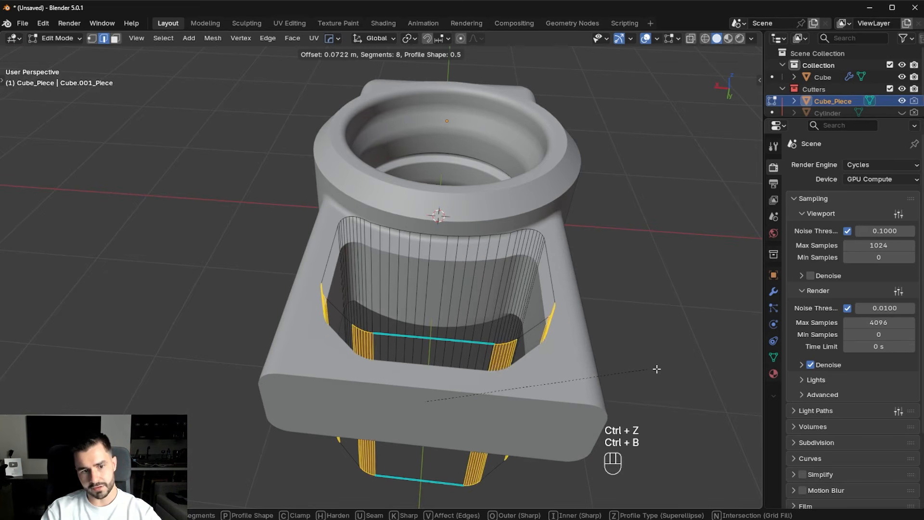
click(597, 317)
- Leave Edit Mode and hide the slab cutter object
key(Tab)
key(h)
middle_drag(486, 275, 410, 299)
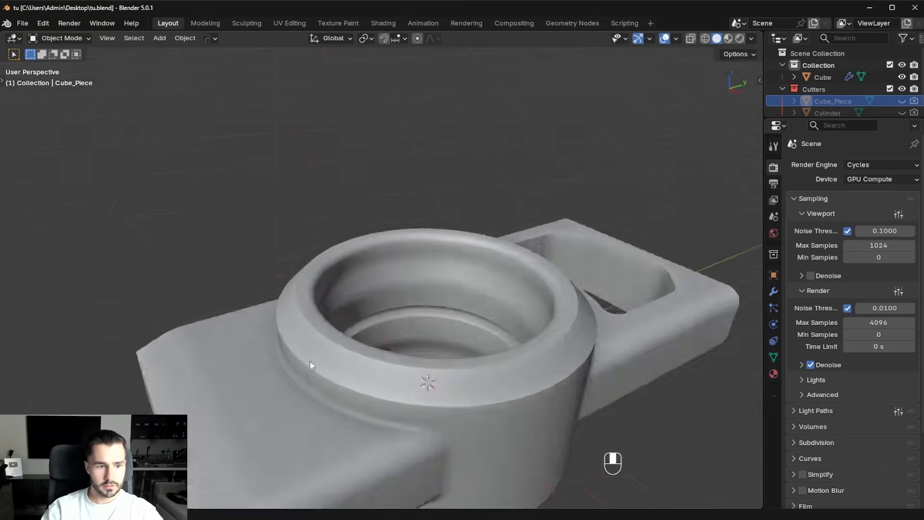
- Select the flat top faces of the main body's opposite, uncut slab side in Edit Mode from top view
middle_drag(310, 362, 401, 328)
click(374, 420)
scroll(404, 340, down, 4)
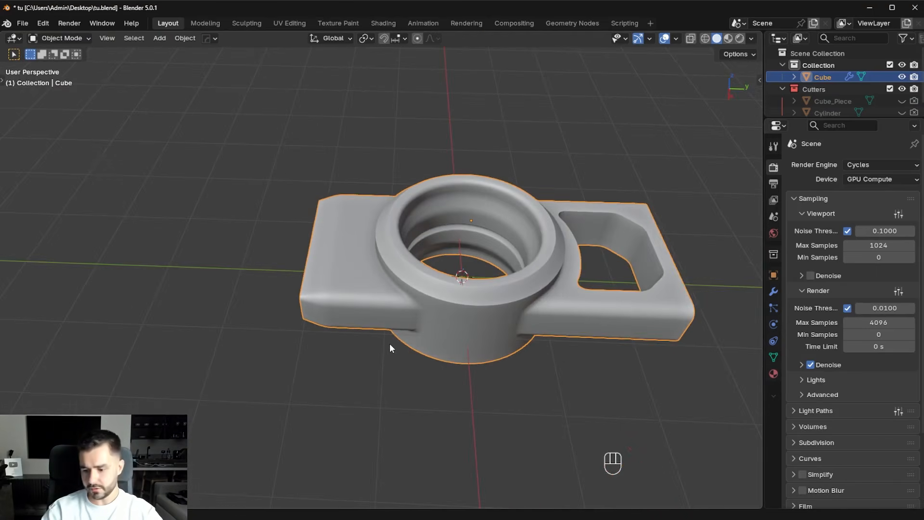
key(KP_7)
key(Tab)
key(alt+a)
key(c)
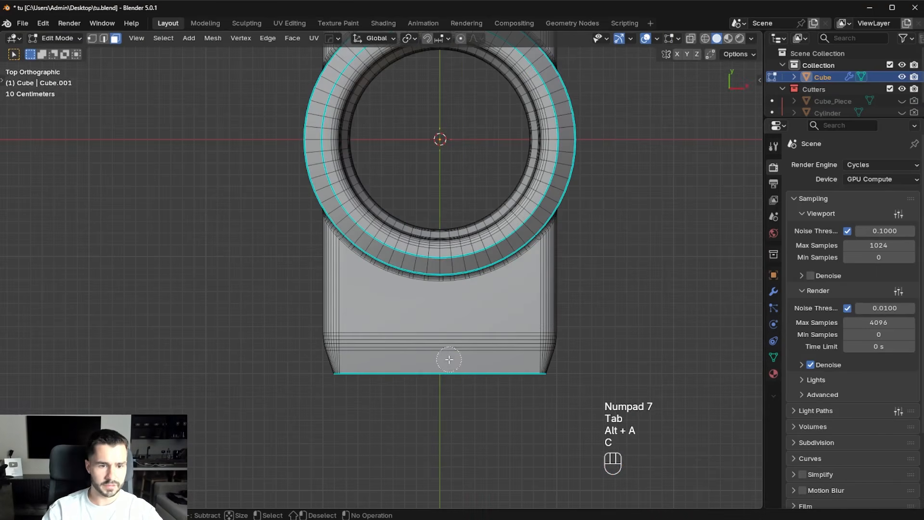
drag(449, 359, 471, 318)
key(Escape)
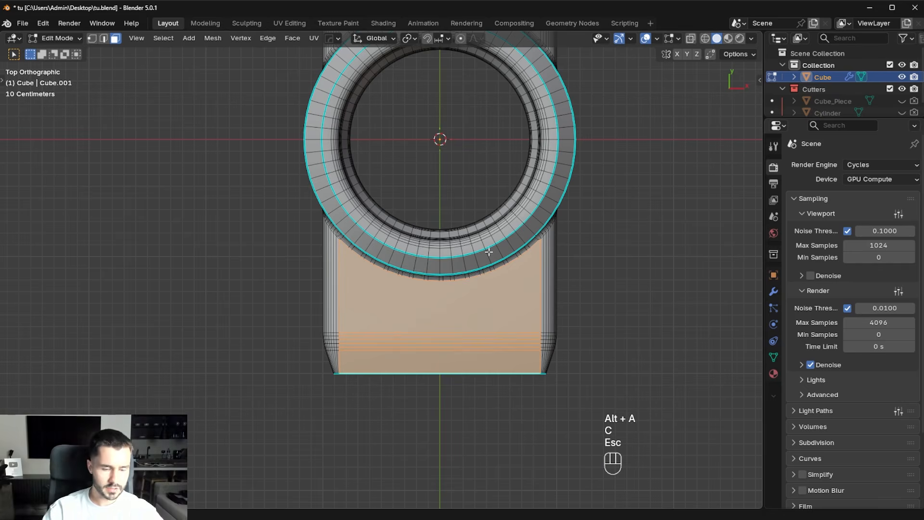
- Extract the selected top faces into a new object with HardOps Curve/Extract and enter its Edit Mode
key(q)
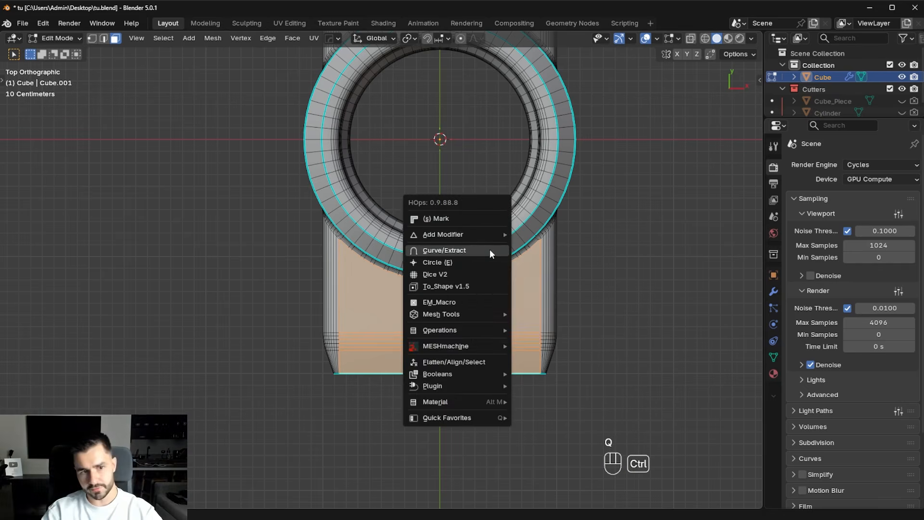
ctrl+click(490, 250)
key(Tab)
key(Tab)
click(713, 382)
middle_drag(510, 380, 434, 315)
key(alt+a)
drag(429, 322, 439, 299)
key(Escape)
- Switch to edge selection and dissolve the extracted piece's interior crosswise edges to leave one face
key(Tab)
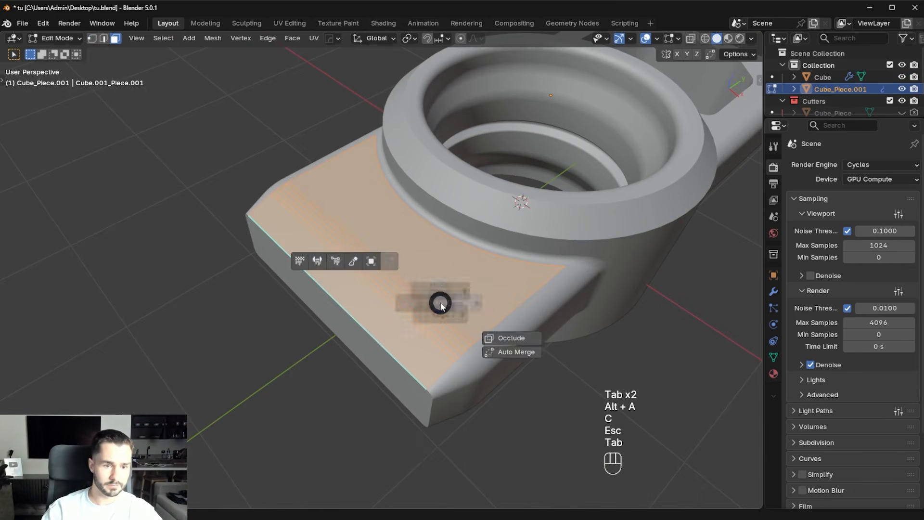
click(438, 332)
key(alt+a)
key(c)
click(422, 333)
key(Escape)
key(ctrl+x)
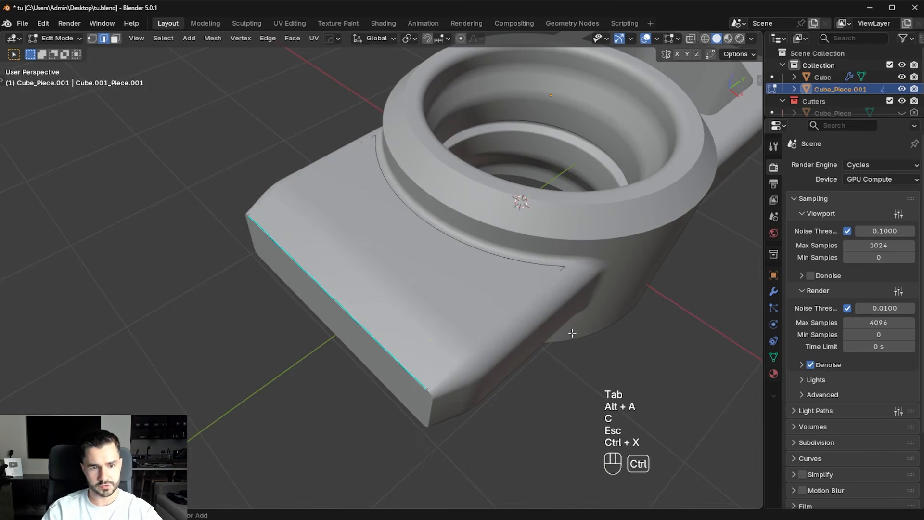
- Move the entire extracted piece upward along Z until it floats above the slab
middle_drag(571, 332, 462, 315)
key(a)
key(g)
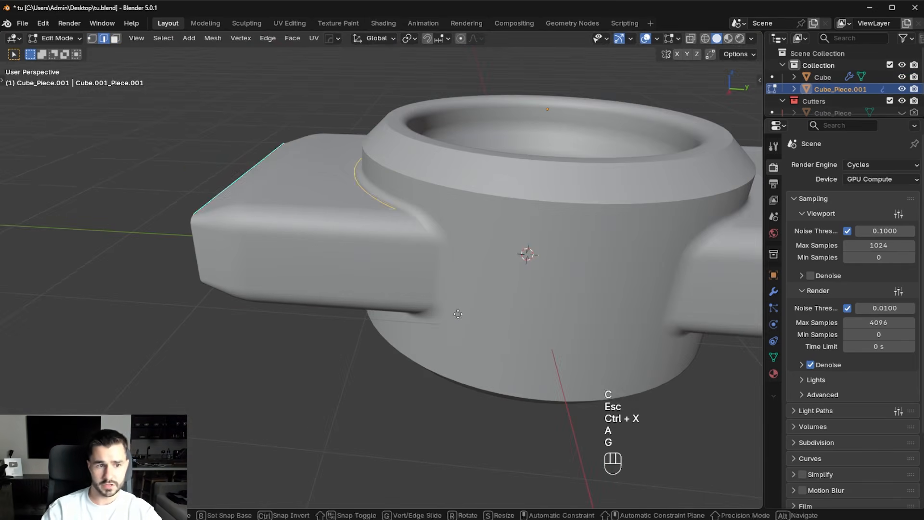
key(z)
click(459, 263)
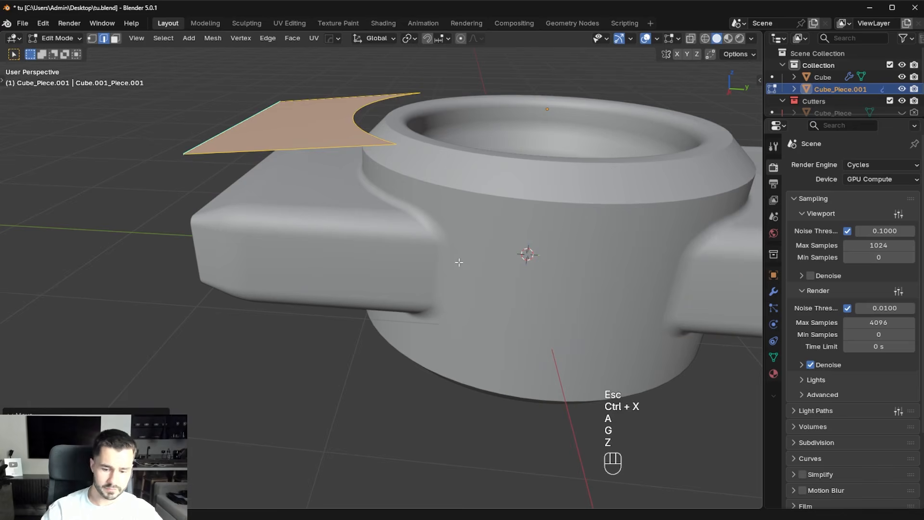
- Flatten the raised piece by scaling it to 0 along Z and view it from the top
key(s)
key(z)
key(0)
key(Return)
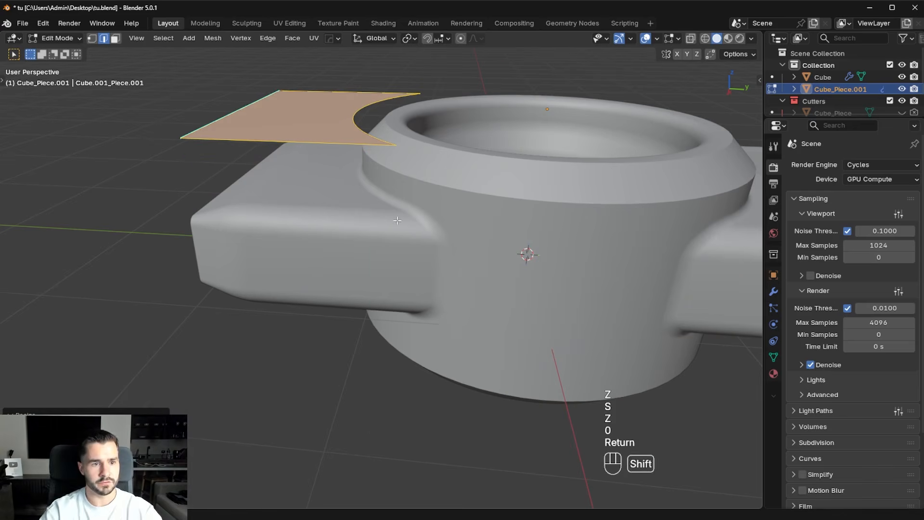
scroll(493, 351, up, 3)
shift+middle_drag(397, 220, 556, 370)
key(KP_7)
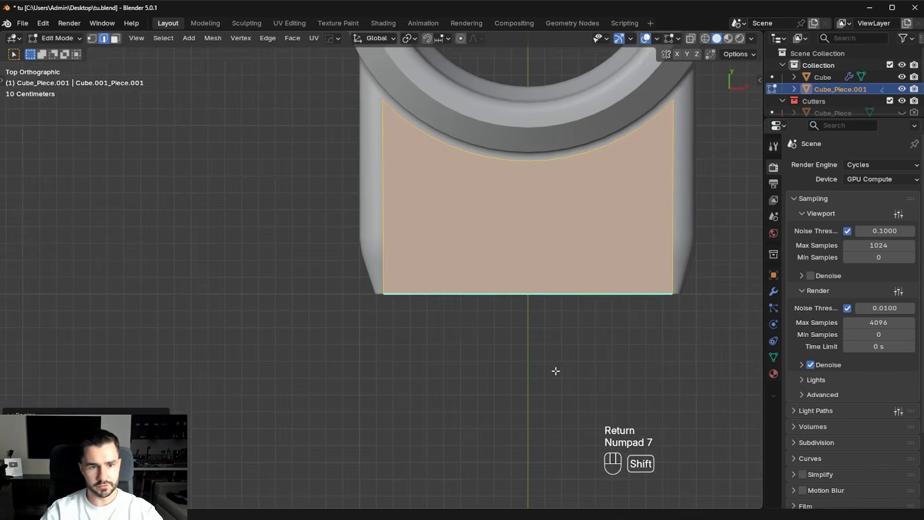
- Inset the flattened face by about 0.12 m and delete the surrounding border faces
key(i)
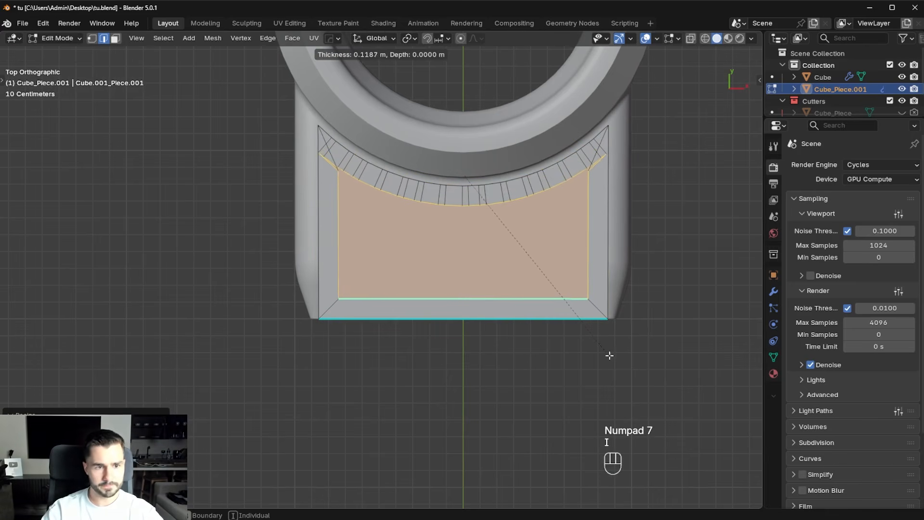
click(610, 356)
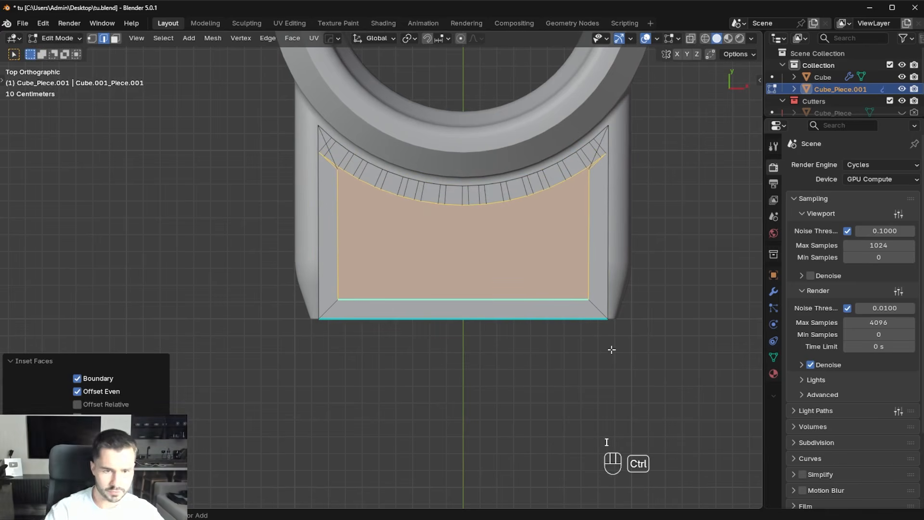
key(ctrl+i)
key(x)
click(605, 363)
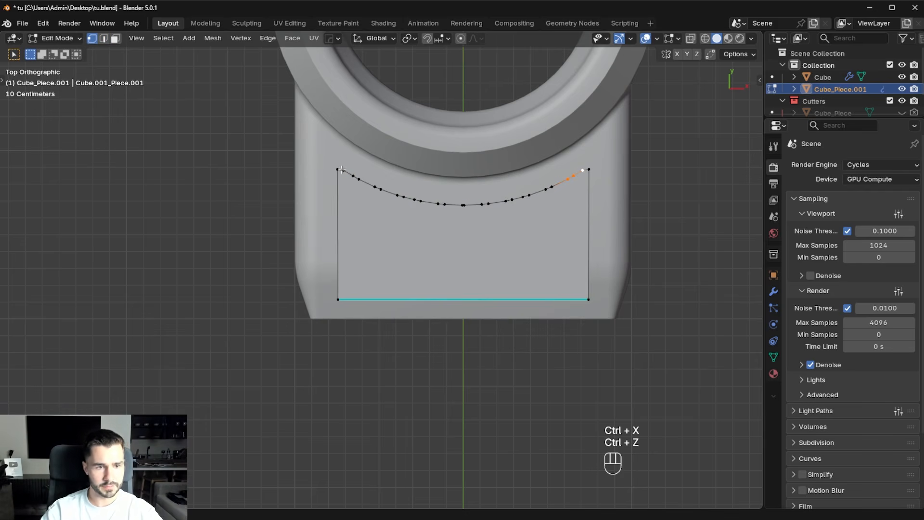
- Evenly space the curved edge's vertices with LoopTools Space and tidy its ends by dissolving surplus vertices and symmetrizing the outline
right_click(597, 140)
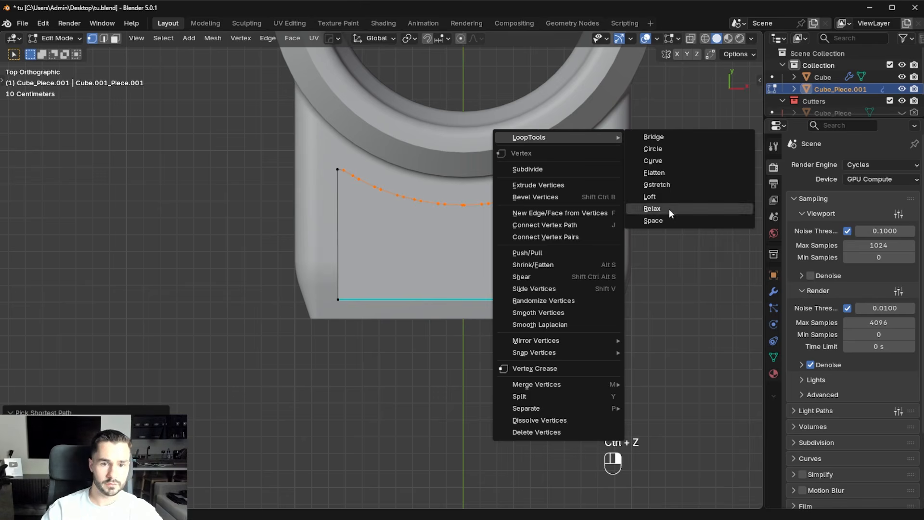
click(645, 221)
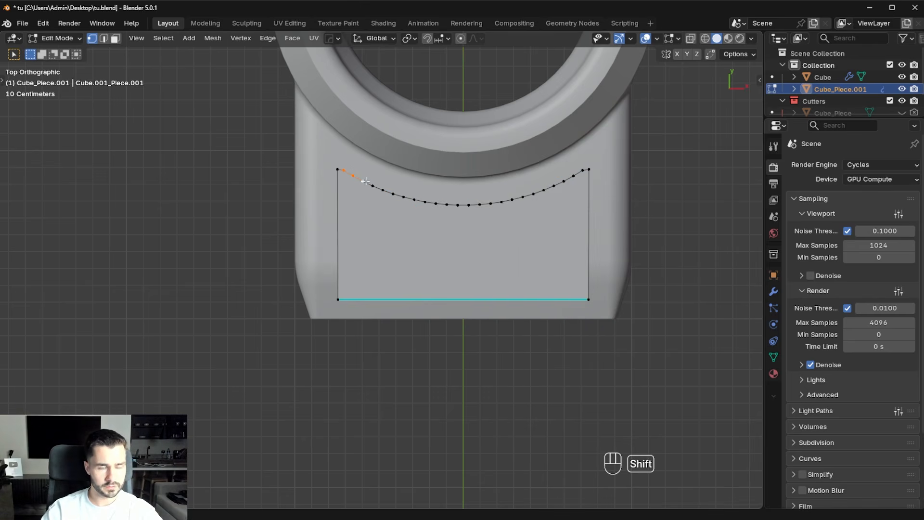
key(ctrl+x)
key(alt+x)
- Extrude the whole outline down until it passes completely through the slab, and recalculate its normals
middle_drag(626, 250, 571, 303)
key(a)
key(e)
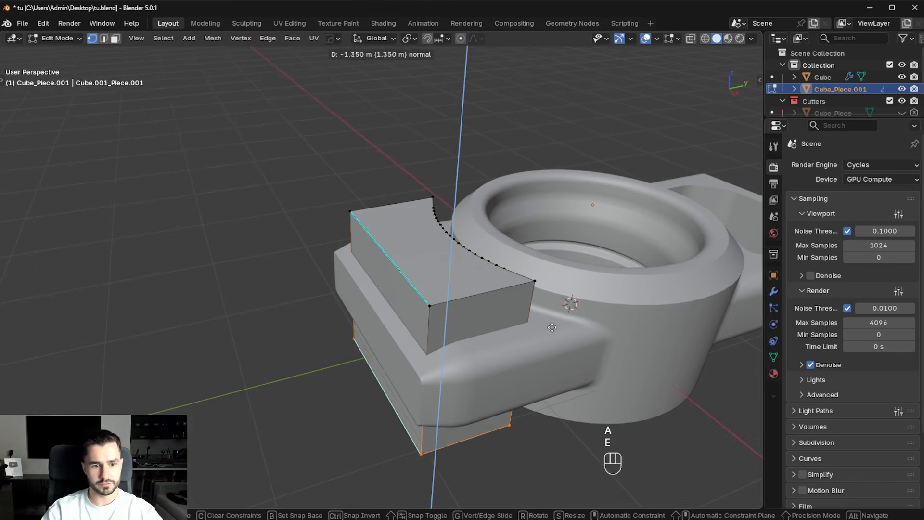
click(553, 332)
key(a)
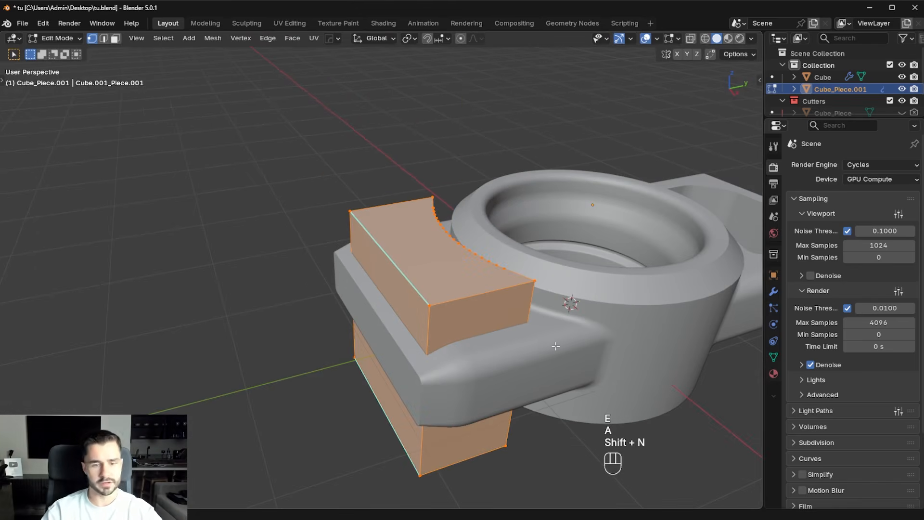
- Subtract the extruded piece from the main body with a HardOps Difference boolean
key(Tab)
shift+click(492, 350)
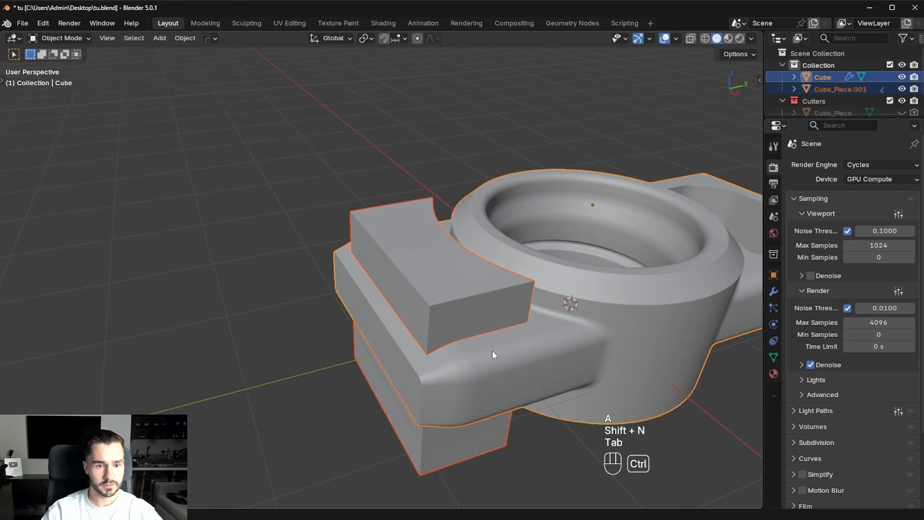
key(ctrl+KP_Subtract)
middle_drag(492, 350, 440, 345)
- Select the entire cutter mesh in Edit Mode and shrink it slightly along its normals
key(Tab)
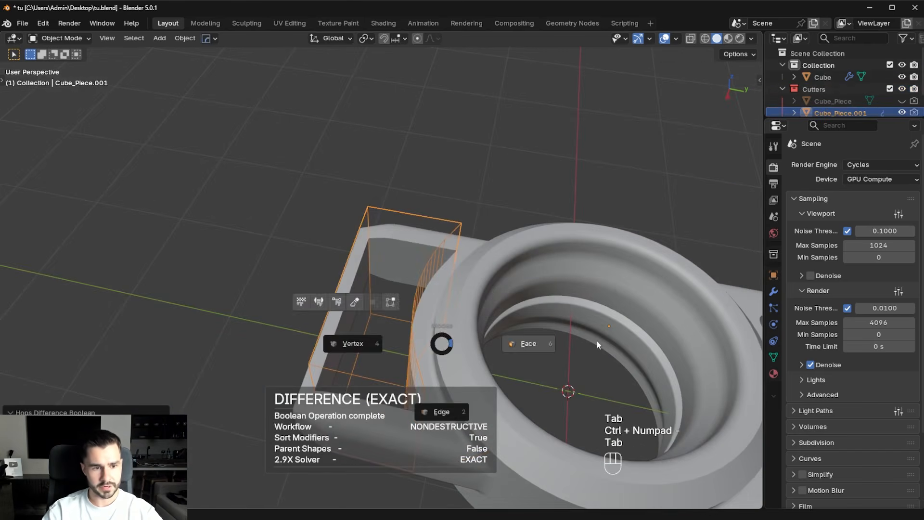
key(a)
key(alt+s)
click(585, 378)
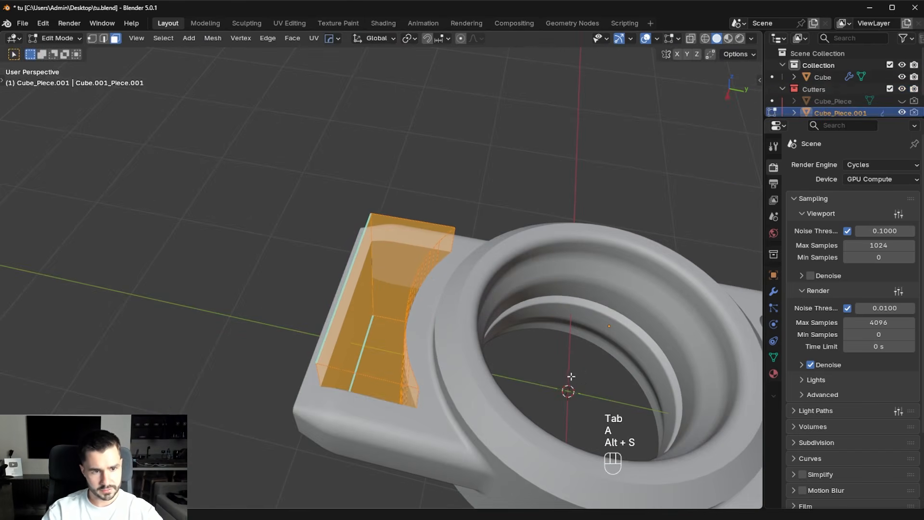
- Hide the cutter in Object Mode and adjust the viewport shading options to inspect the new opening
key(Tab)
mouse_move(585, 377)
middle_down()
mouse_move(510, 273)
mouse_move(532, 339)
mouse_move(484, 260)
mouse_move(510, 250)
middle_up()
key(h)
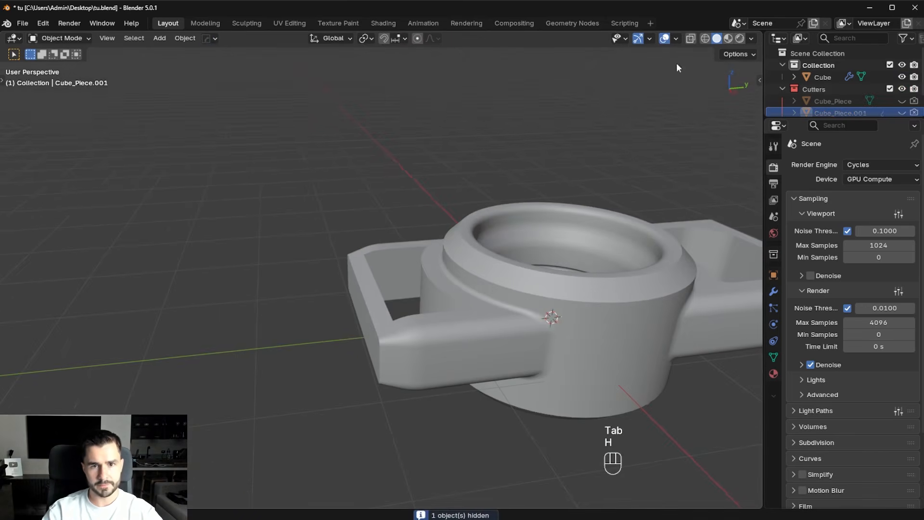
click(752, 38)
click(683, 378)
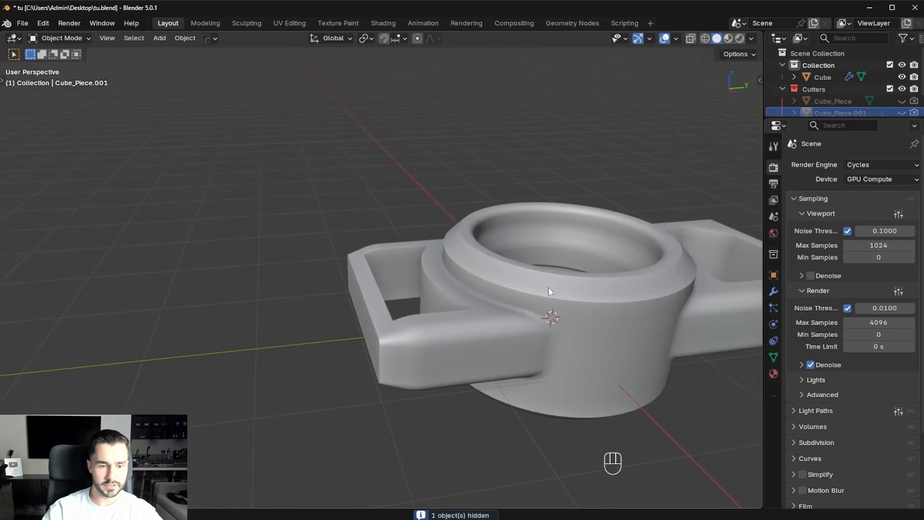
mouse_move(547, 287)
middle_down()
mouse_move(510, 325)
mouse_move(582, 350)
mouse_move(657, 304)
mouse_move(517, 299)
mouse_move(498, 364)
middle_up()
- Bevel the cutter's two vertical edges nearest the slab's end into rounded corners
key(Tab)
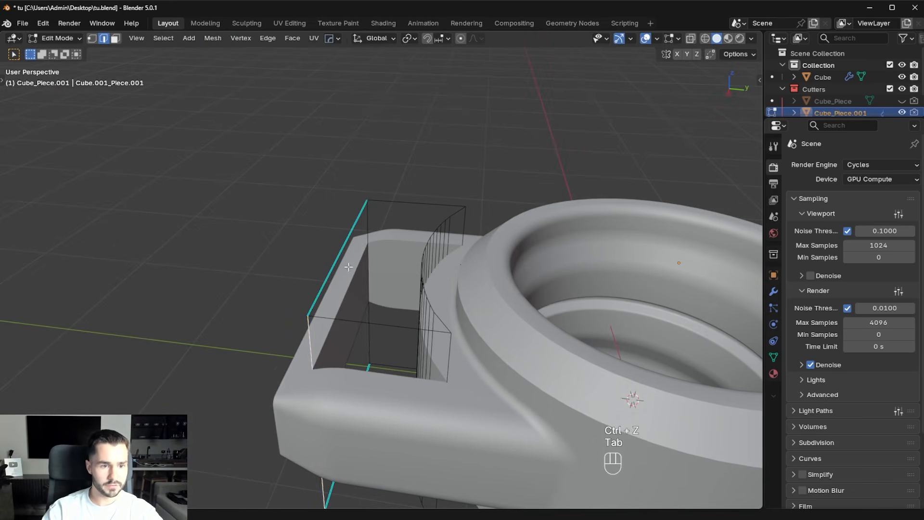
key(ctrl+b)
click(527, 282)
middle_drag(527, 282, 607, 299)
- Bevel the two vertical edges at the ends of the cutter's curved wall by about 0.15 m with 4 segments
click(408, 213)
middle_drag(415, 213, 482, 217)
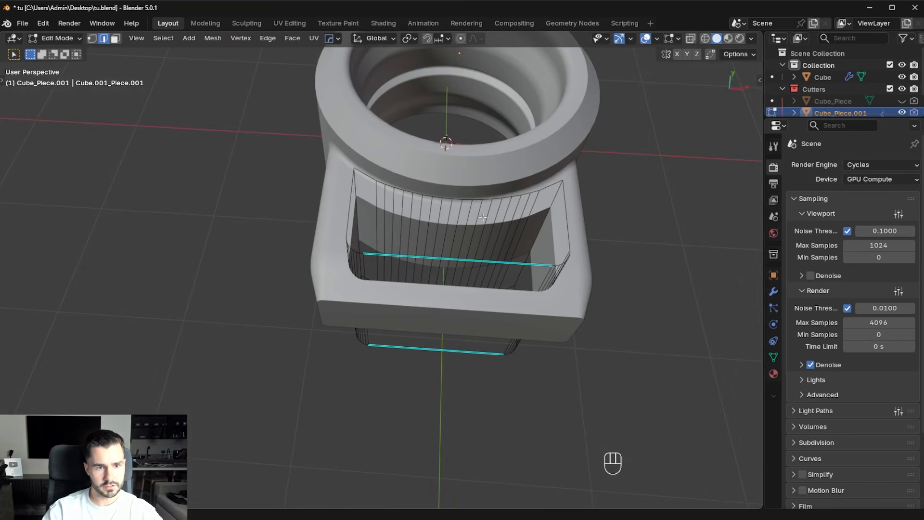
key(ctrl+b)
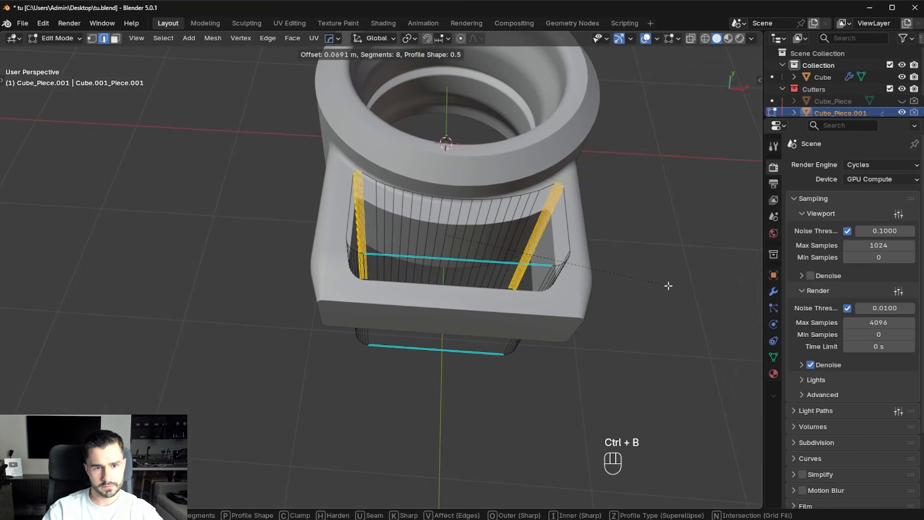
key(Escape)
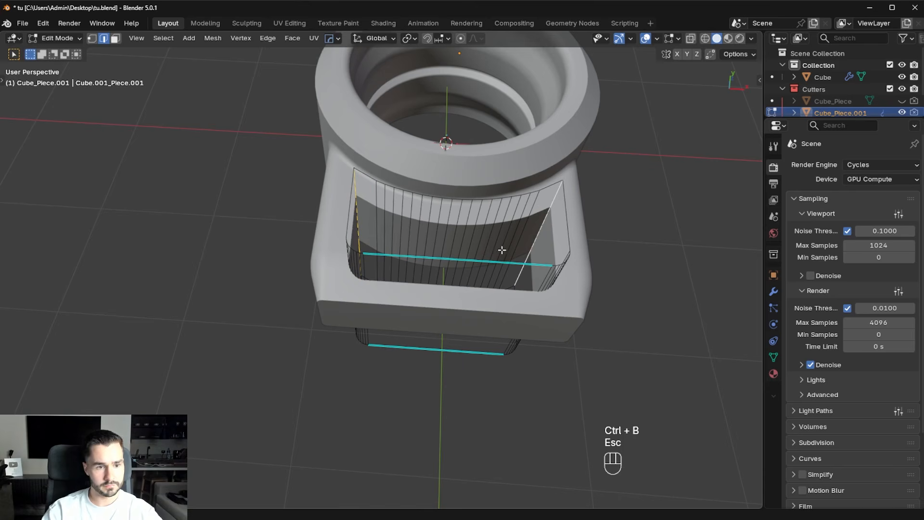
key(ctrl+b)
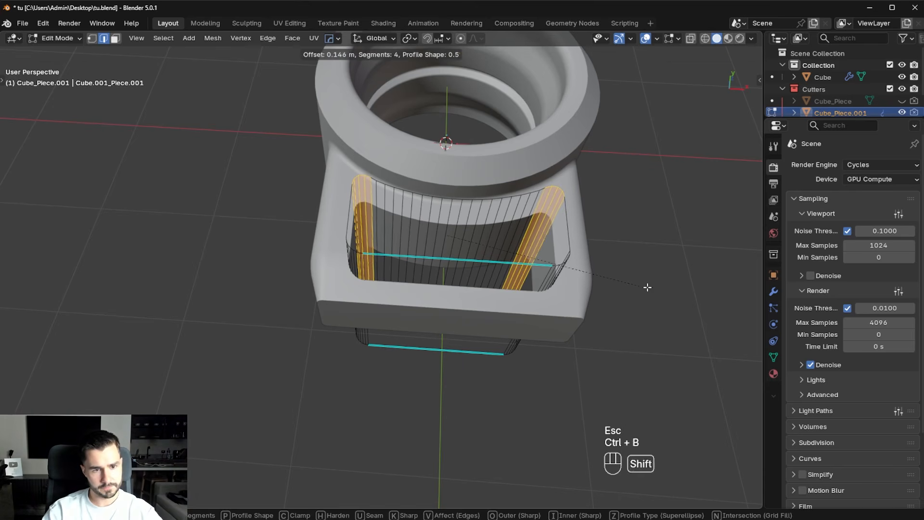
click(647, 287)
- Return to Object Mode, hide the rounded cutter and save the file
key(Tab)
middle_drag(611, 265, 517, 222)
key(h)
key(ctrl+s)
- Bring back the body's second boolean cutter with HardOps Ever Scroll and enter its Edit Mode
shift+middle_drag(394, 270, 443, 259)
click(360, 244)
key(q)
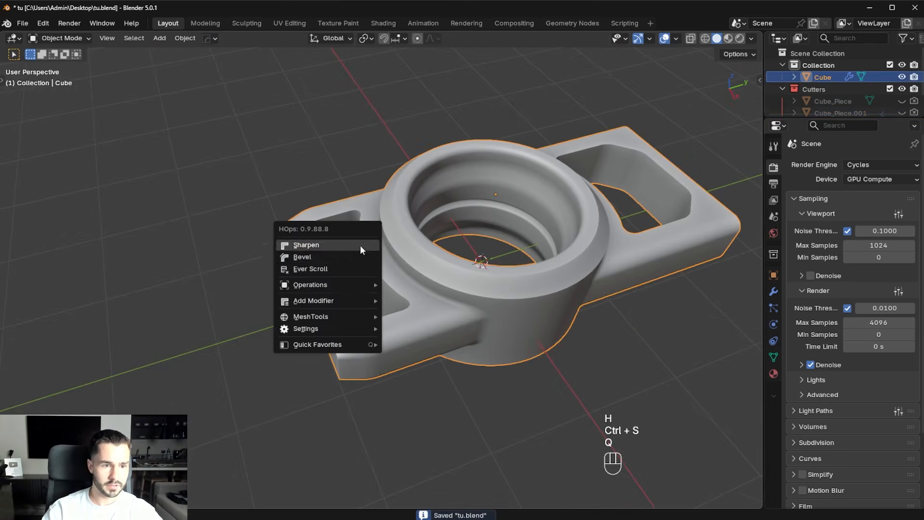
click(340, 268)
key(Tab)
click(394, 253)
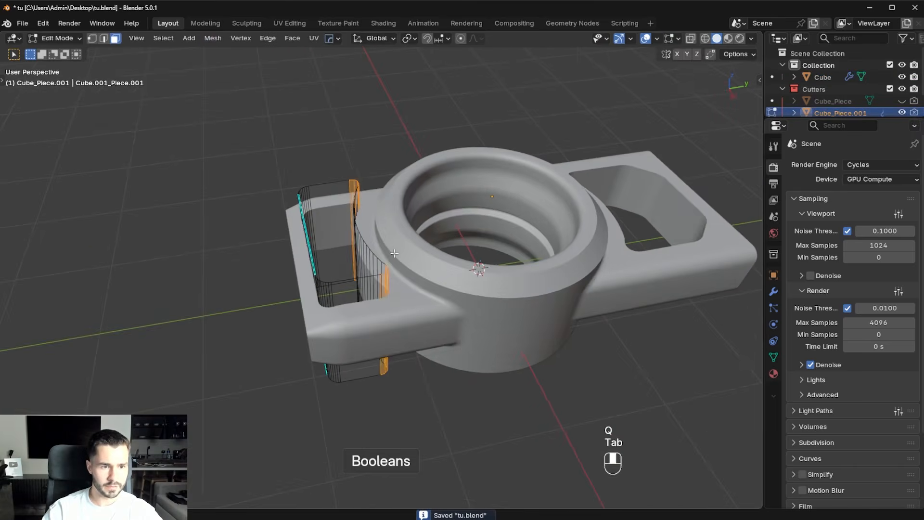
- Box-select the cutter's outer end in wireframe, move it along Y and return to solid shading
key(alt+a)
key(z)
click(255, 313)
middle_drag(268, 288, 247, 301)
key(b)
drag(241, 91, 324, 436)
key(g)
key(y)
click(419, 326)
key(z)
click(709, 328)
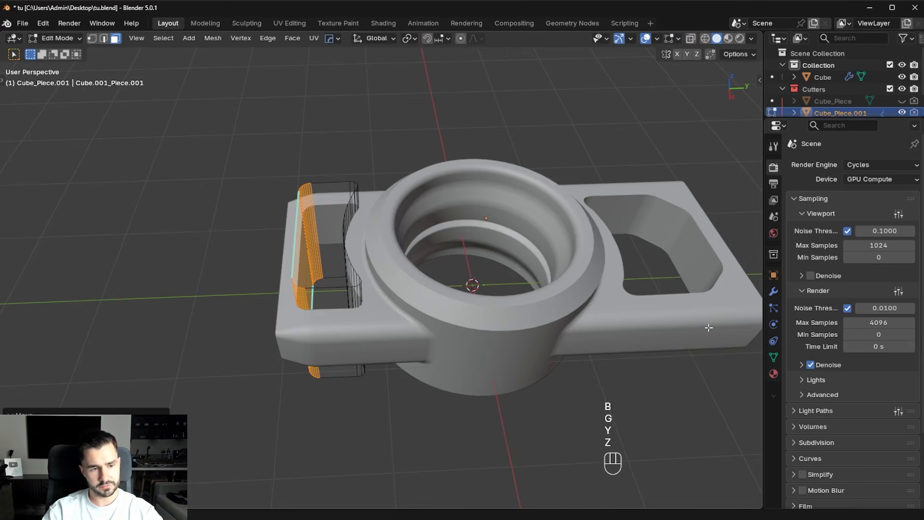
- Return to Object Mode and hide the adjusted cutter
key(Tab)
click(516, 287)
key(alt+a)
click(350, 289)
key(h)
scroll(385, 292, down, 3)
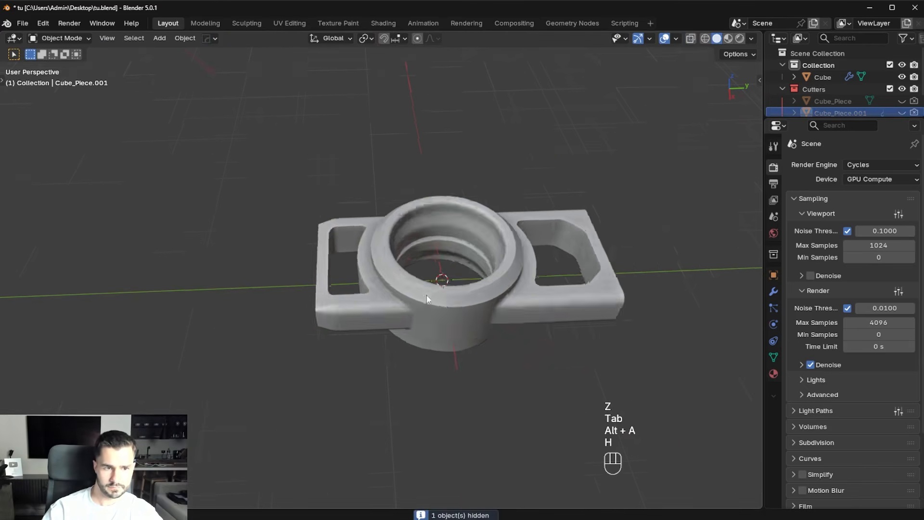
- Edit the main body and move the slab's end face slightly outward along Y, beside the new opening
middle_drag(459, 297, 424, 275)
scroll(423, 330, up, 5)
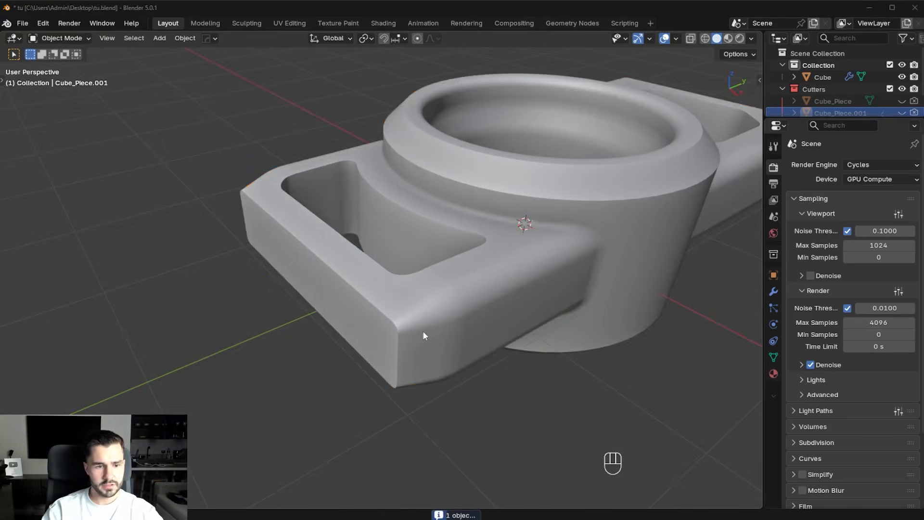
click(422, 331)
key(Tab)
key(g)
key(y)
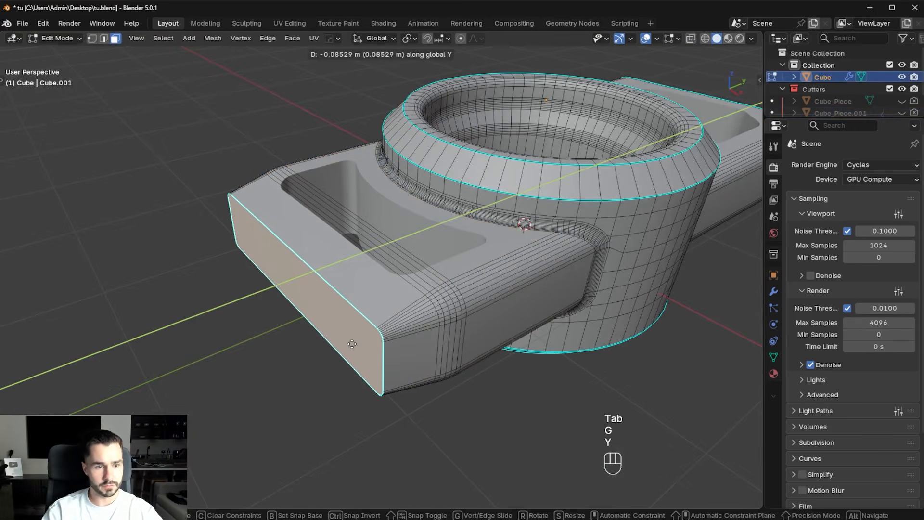
click(367, 346)
- Select the end face's upper rounded corner edges and smooth them with MESHmachine Unf*ck at a width of about 0.04
scroll(441, 341, up, 6)
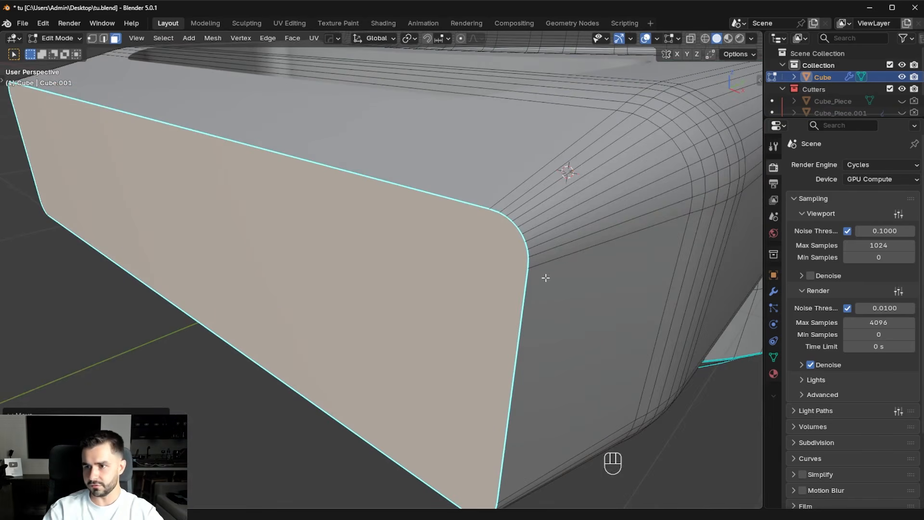
key(Tab)
click(525, 306)
ctrl+click(452, 200)
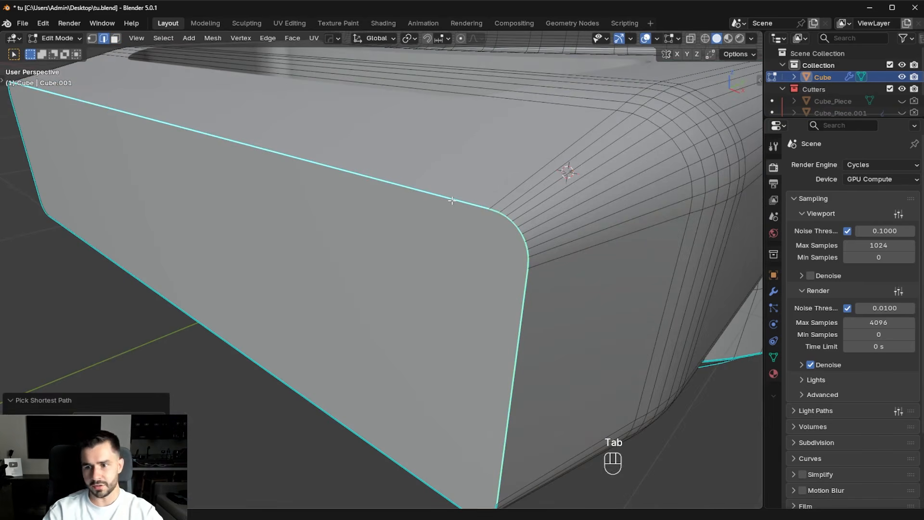
key(y)
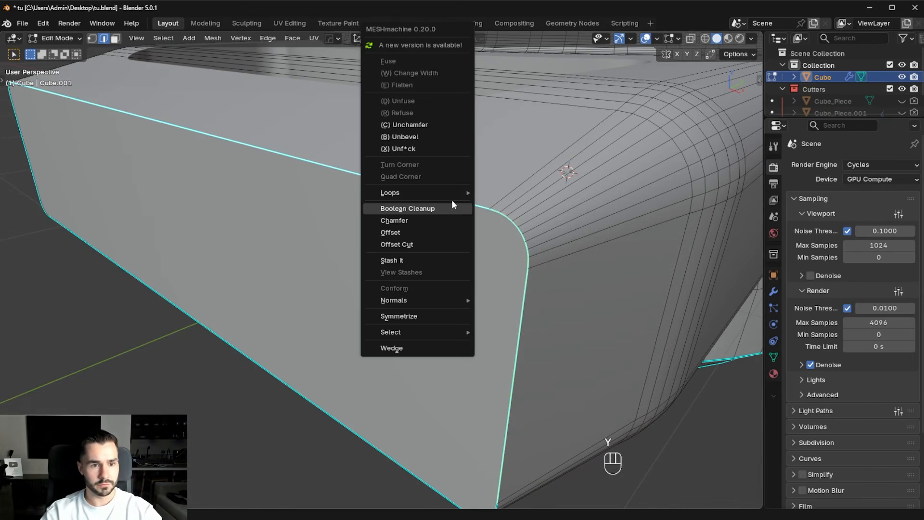
click(451, 156)
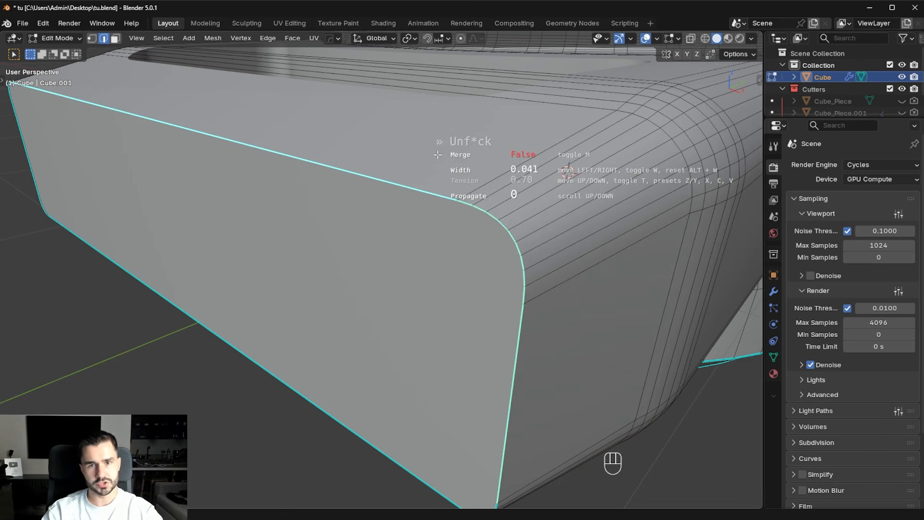
click(472, 297)
- Smooth the lower rounded corner edges of the same end face with MESHmachine Unf*ck at a width of 0.032
middle_drag(523, 378, 520, 289)
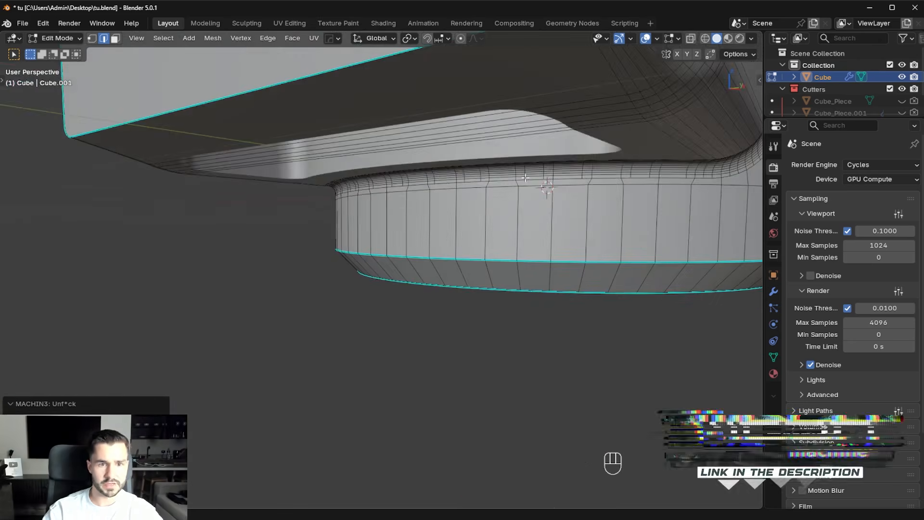
middle_drag(399, 145, 429, 159)
click(429, 160)
ctrl+click(500, 96)
middle_drag(558, 154, 496, 288)
key(y)
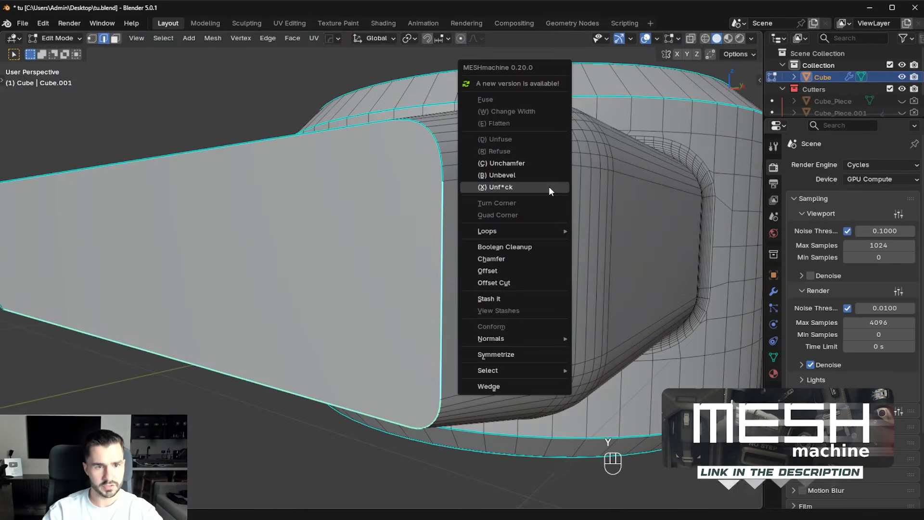
click(552, 187)
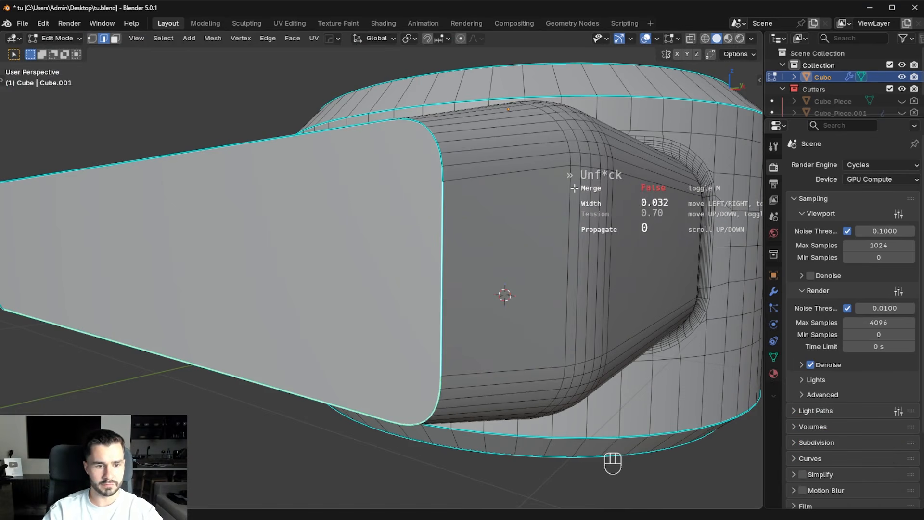
click(574, 188)
- Show the body's modifiers and symmetrize its mesh along X using the Negative X direction
scroll(575, 189, down, 4)
click(773, 292)
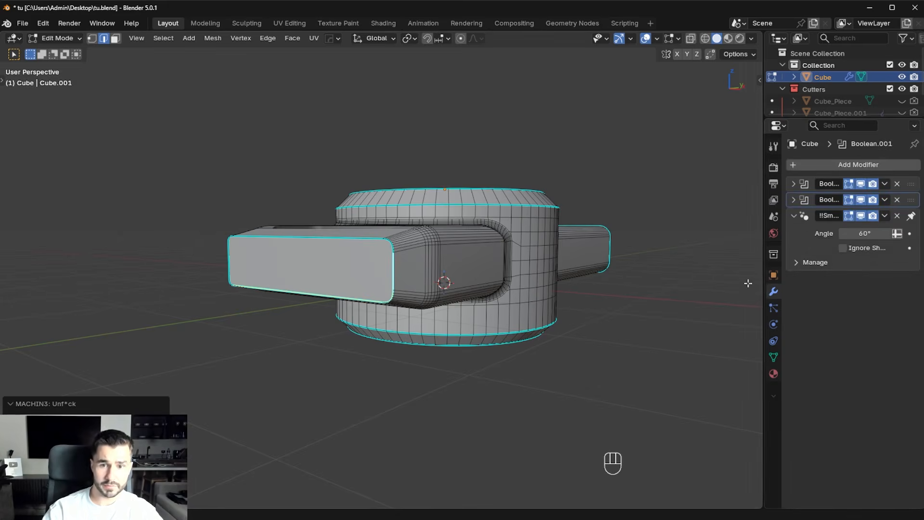
middle_drag(748, 284, 619, 351)
key(alt+x)
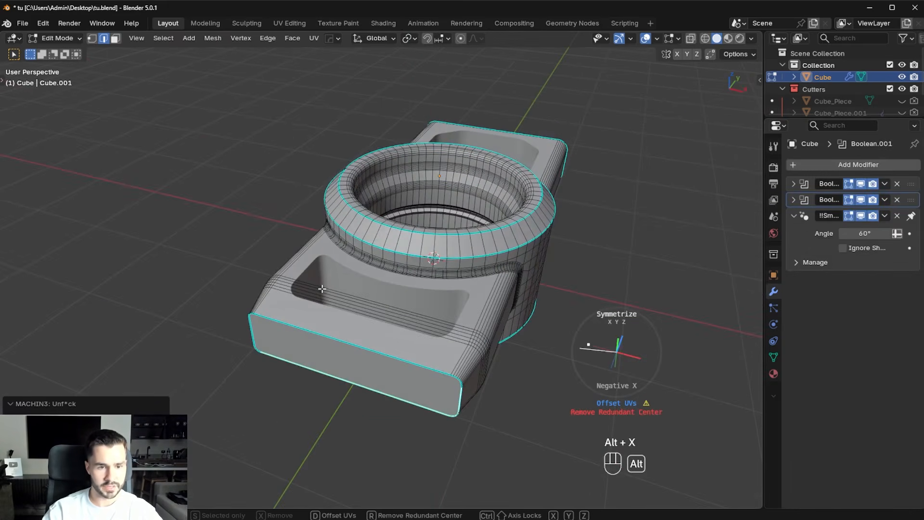
click(322, 289)
- Return to Object Mode, deselect the body and save the file
key(Tab)
click(506, 264)
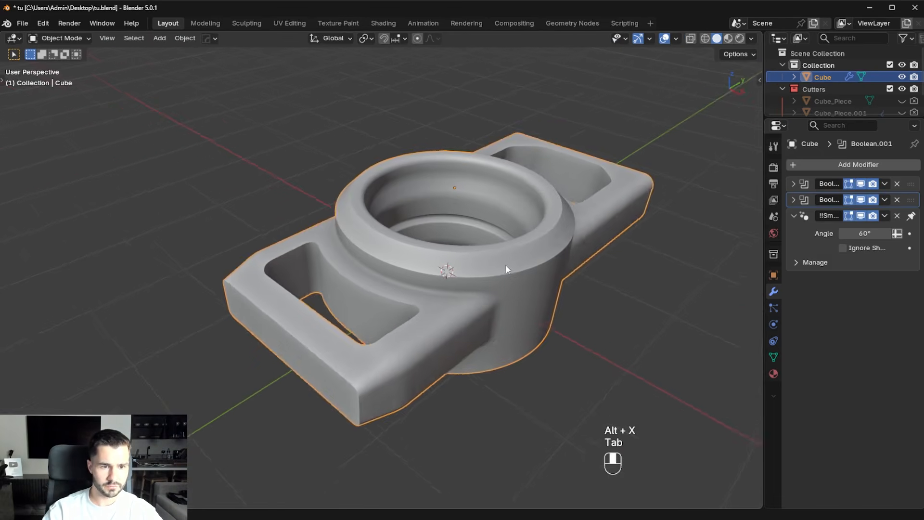
key(alt+a)
middle_drag(505, 264, 474, 294)
key(ctrl+s)
scroll(472, 271, down, 3)
scroll(357, 301, up, 5)
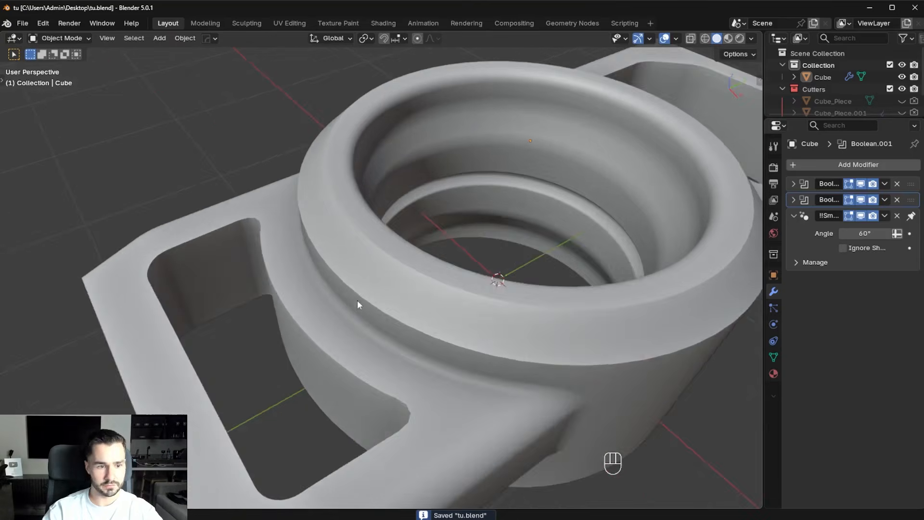
middle_drag(357, 301, 337, 289)
middle_drag(571, 405, 559, 402)
click(404, 368)
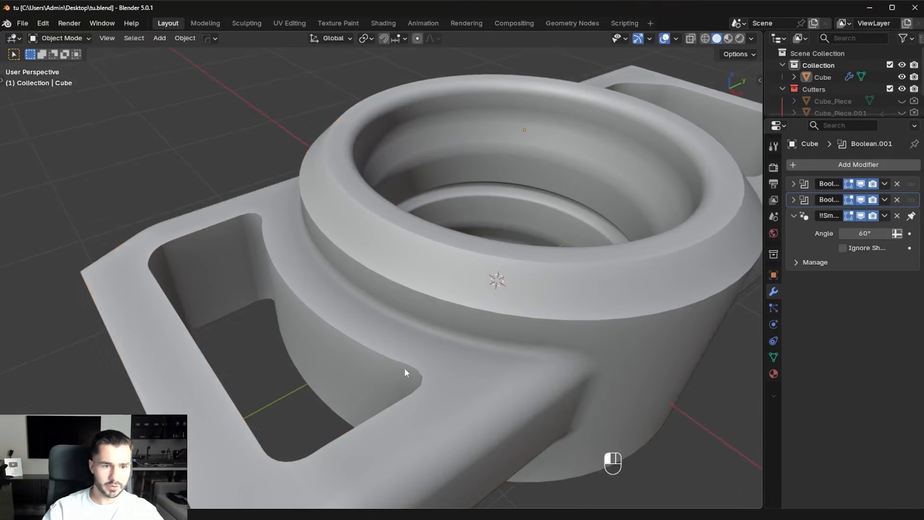
- Examine the body's mesh around the slab opening in Edit Mode, return to Object Mode and view both openings
shift+middle_drag(388, 435, 451, 407)
key(Tab)
click(440, 417)
key(Tab)
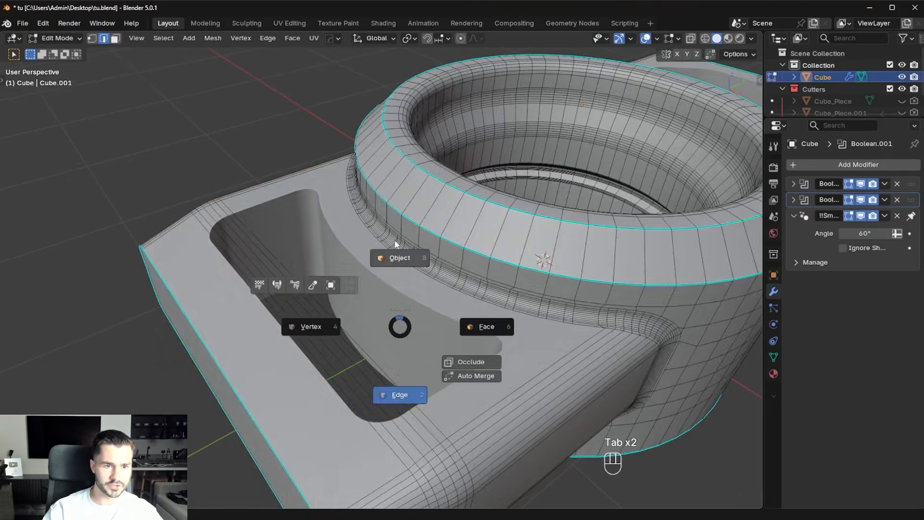
click(396, 248)
scroll(386, 314, down, 3)
middle_drag(386, 314, 376, 302)
middle_drag(321, 310, 289, 286)
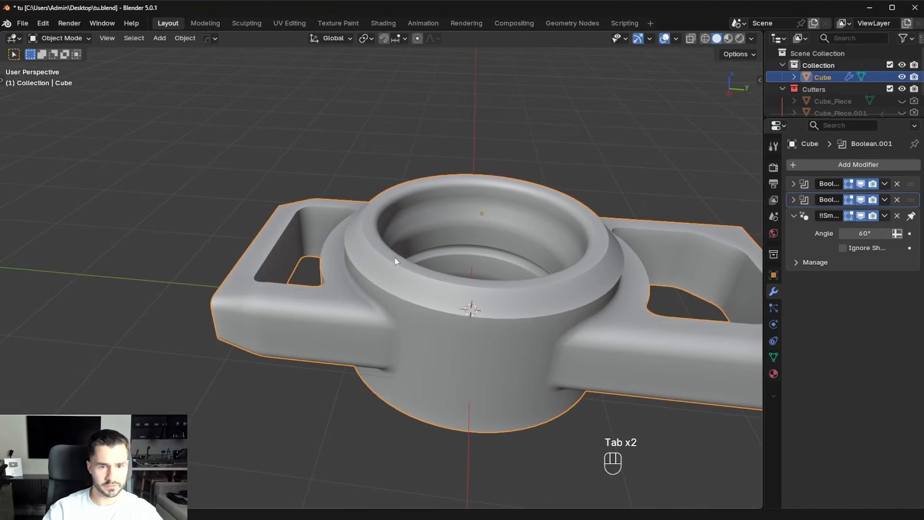
middle_drag(623, 328, 600, 331)
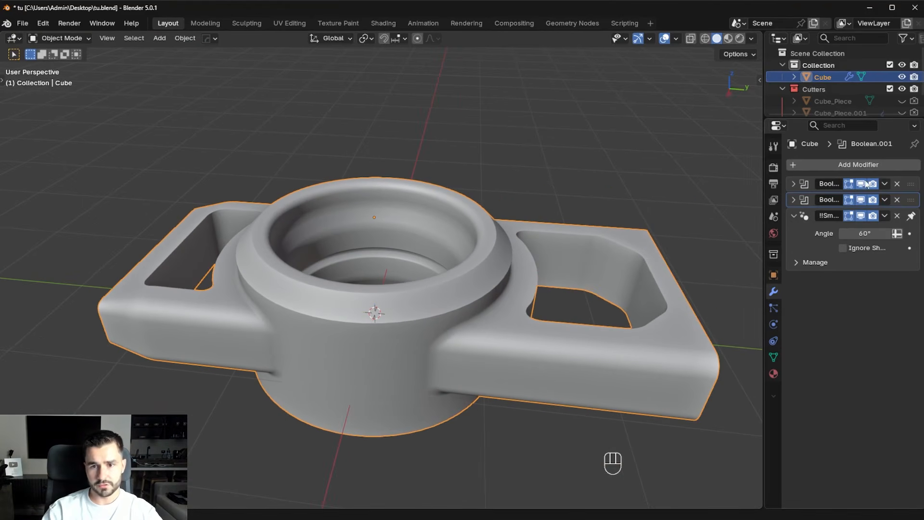
- Apply both Boolean modifiers to the body, keeping only the Smooth by Angle modifier
click(885, 183)
click(824, 198)
click(885, 183)
click(824, 198)
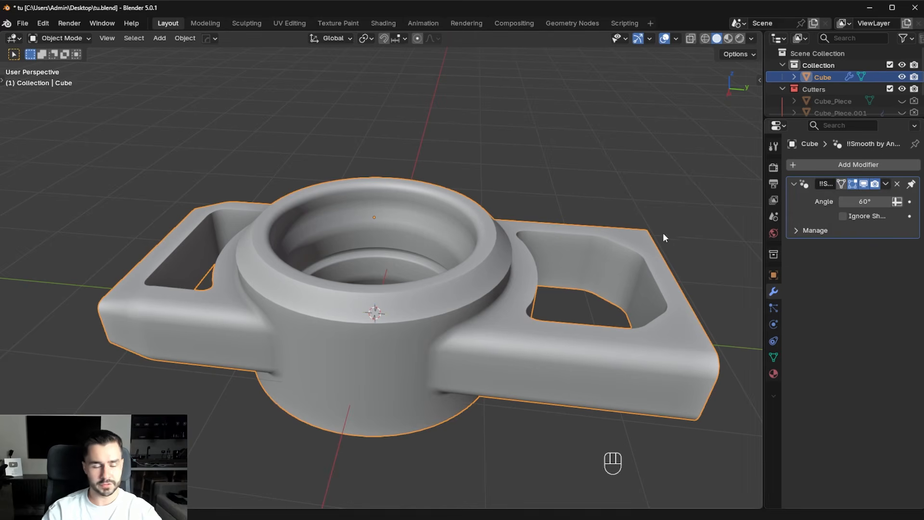
- Enter Edit Mode with nothing selected and examine the sharp-edge markings around the slab opening's rim
middle_drag(363, 340, 327, 308)
shift+middle_drag(327, 308, 261, 270)
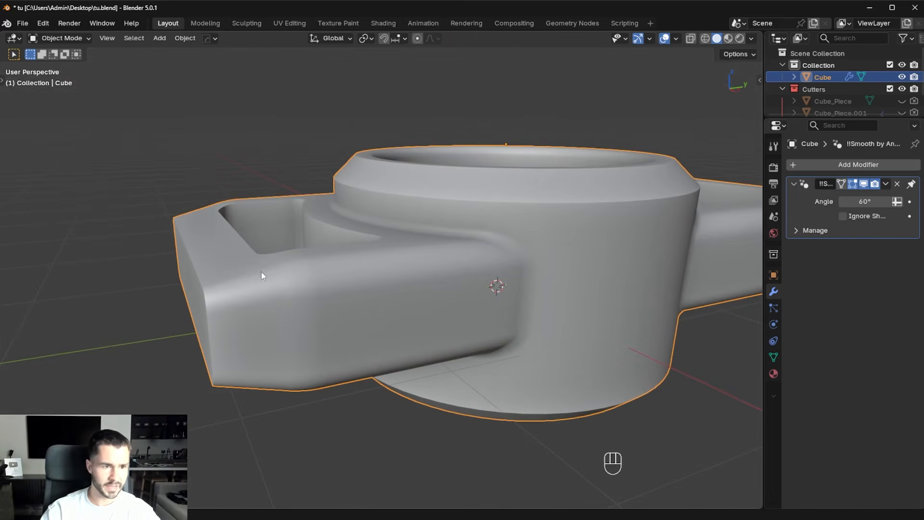
middle_drag(345, 249, 319, 290)
key(Tab)
middle_drag(418, 284, 473, 279)
key(a)
key(alt+a)
scroll(448, 305, up, 2)
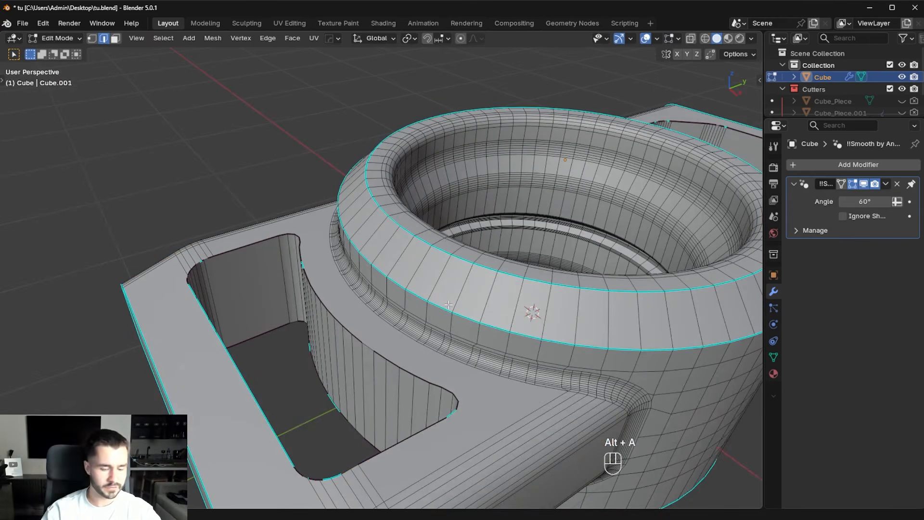
scroll(413, 388, up, 1)
shift+middle_drag(412, 388, 453, 351)
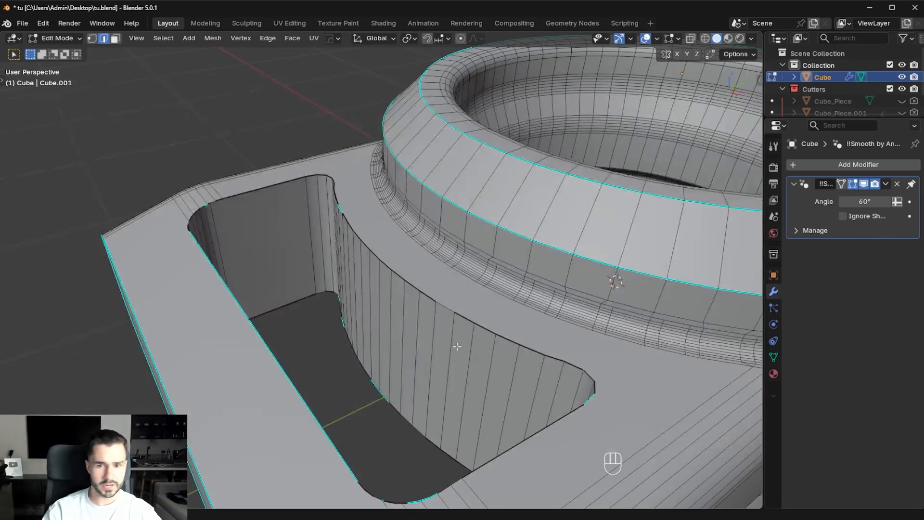
- Review the Sharpening / Shading defaults in the HOps Helper and close it unchanged
key(Tab)
key(ctrl+grave)
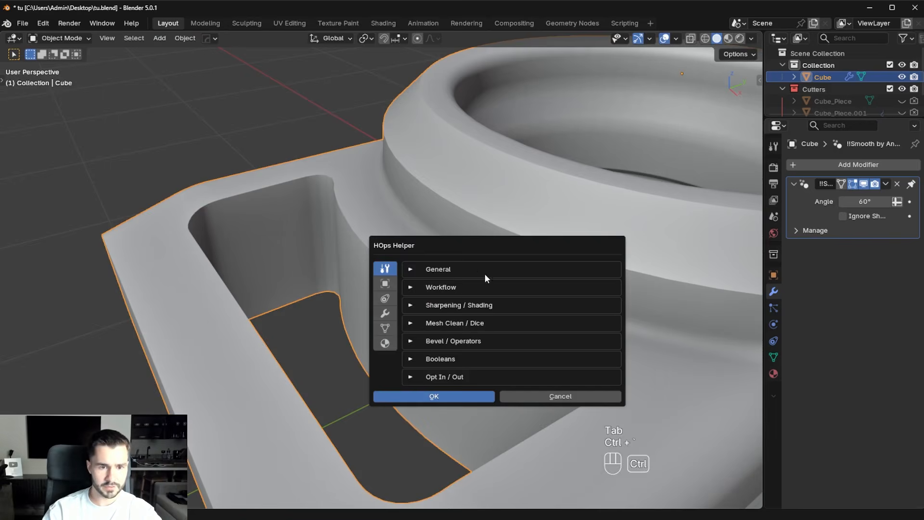
click(439, 323)
click(443, 309)
click(454, 305)
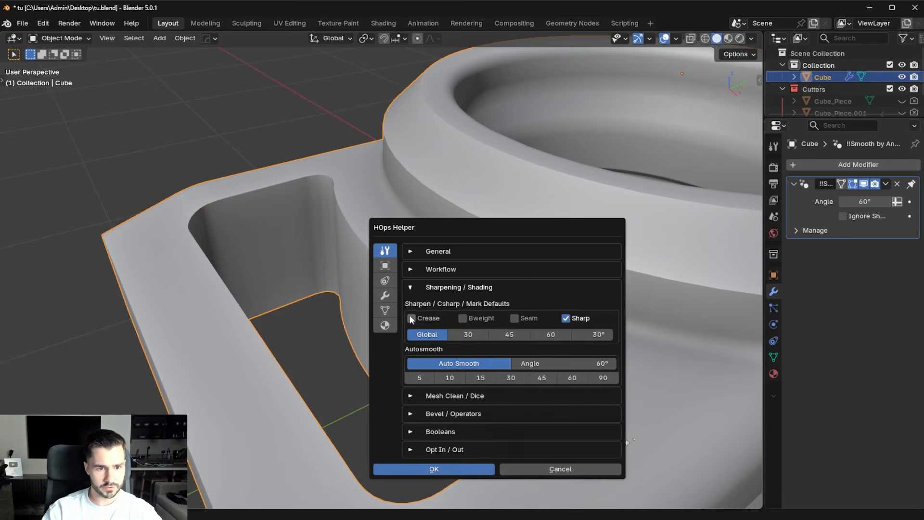
key(Escape)
- Select the entire mesh and set the mean crease and mean bevel weight of all its edges to 0
key(Tab)
scroll(491, 337, up, 6)
scroll(469, 330, down, 2)
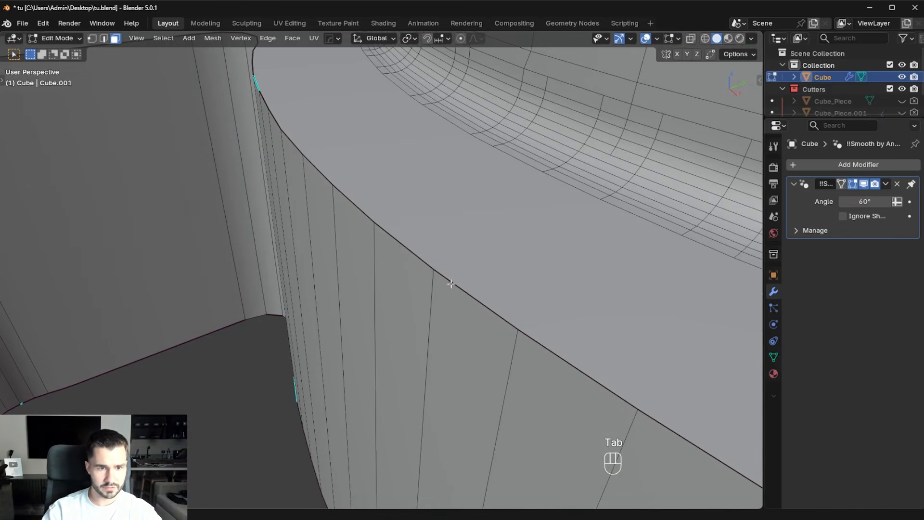
key(a)
scroll(517, 292, down, 5)
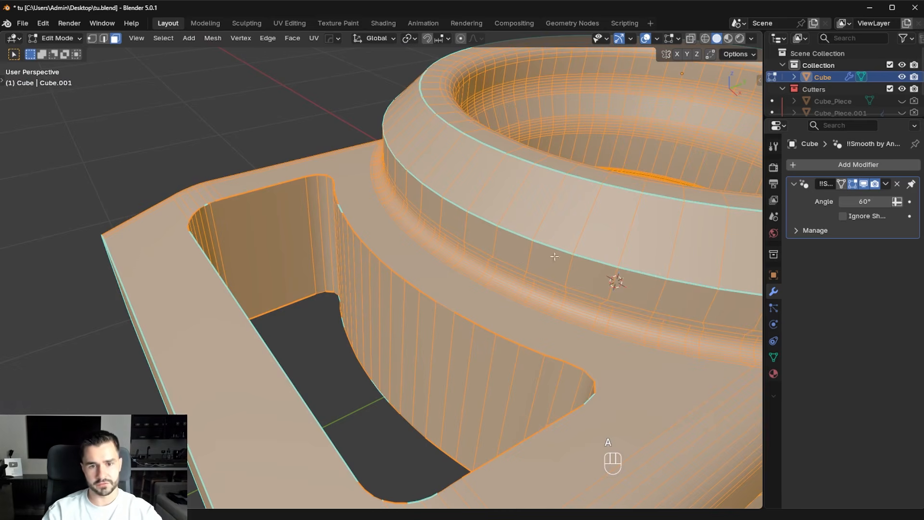
key(n)
click(754, 77)
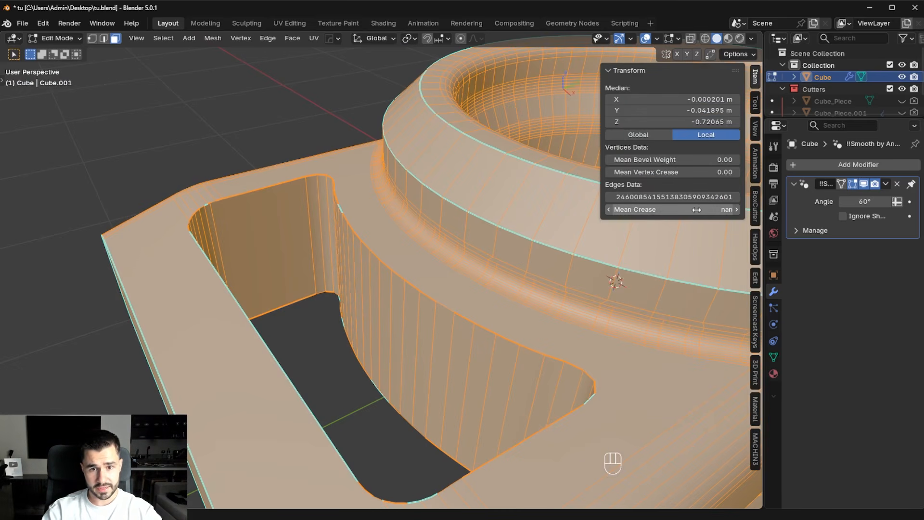
drag(710, 211, 713, 210)
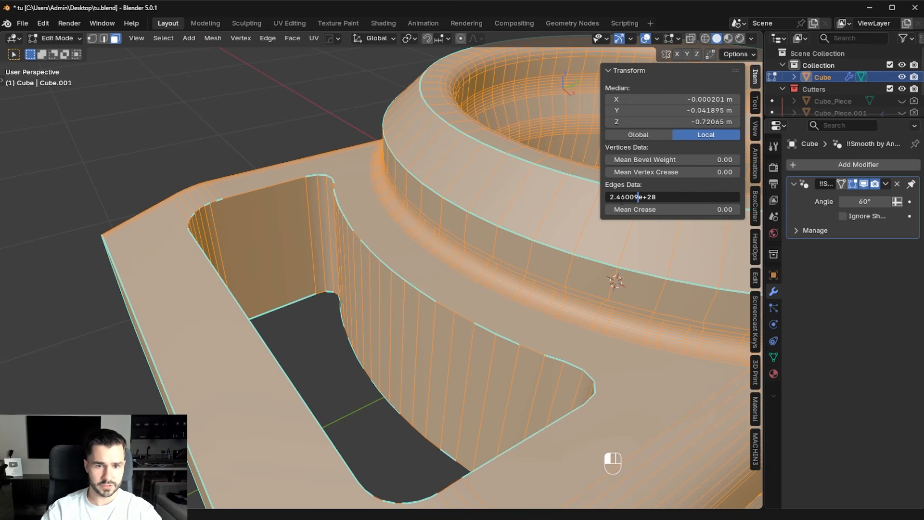
key(Return)
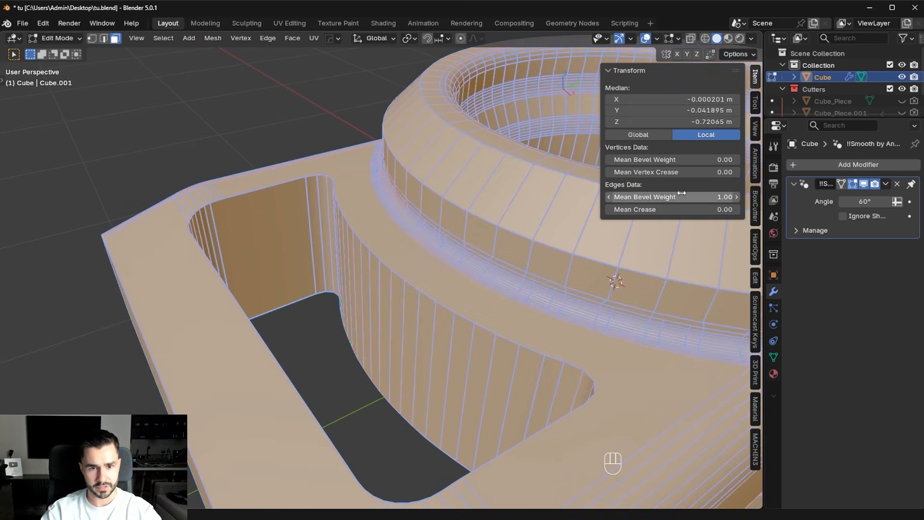
drag(687, 195, 612, 195)
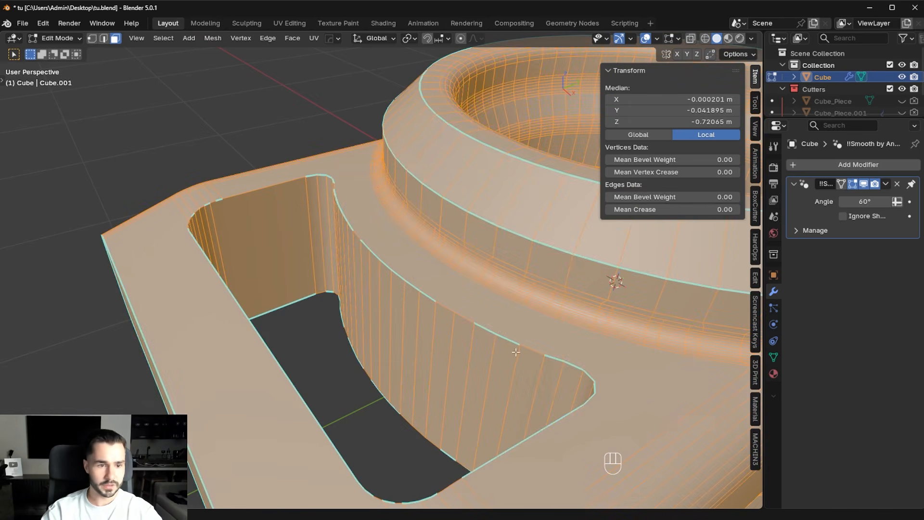
- Try recalculating the body's sharp edges with the HardOps Resharp operation, and undo it
key(Tab)
key(q)
click(498, 231)
key(Tab)
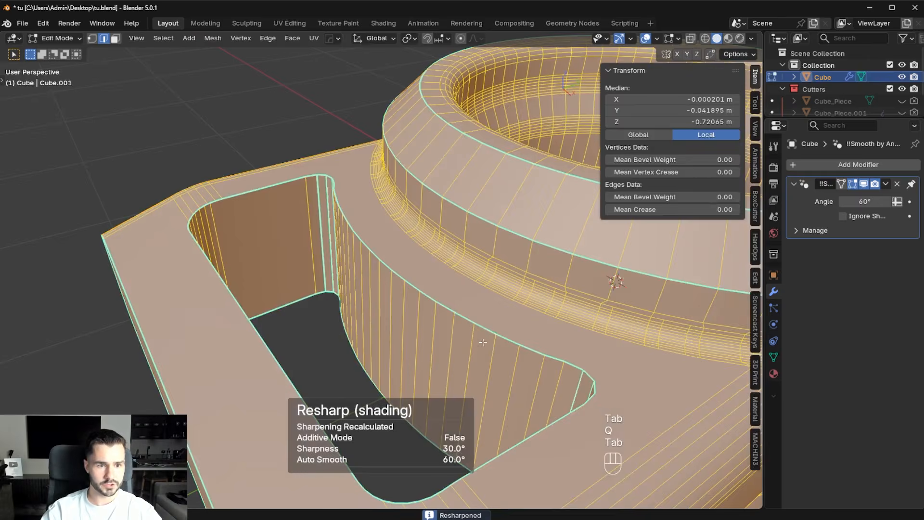
key(Tab)
middle_drag(428, 156, 420, 189)
key(ctrl+z)
key(ctrl+z)
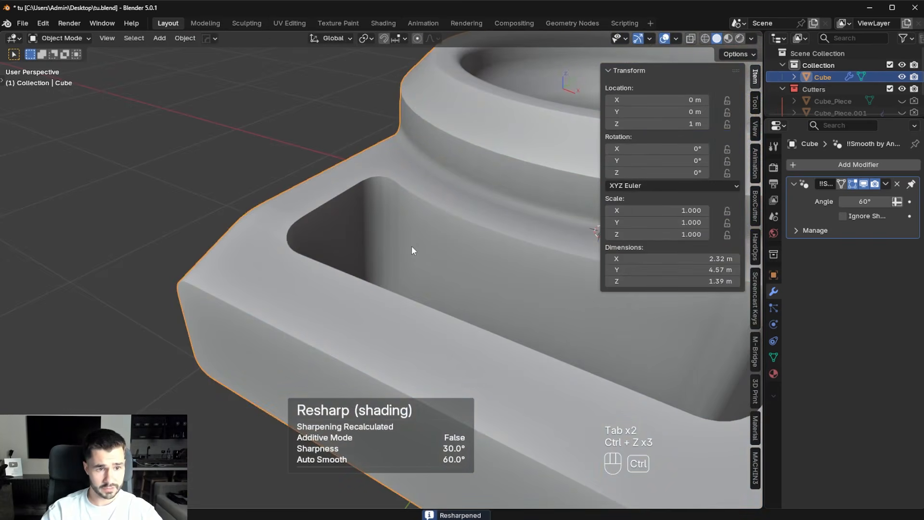
- Clear the mesh selection, return to Object Mode and examine the shading around the slab opening
key(Tab)
key(alt+a)
middle_drag(453, 244, 532, 307)
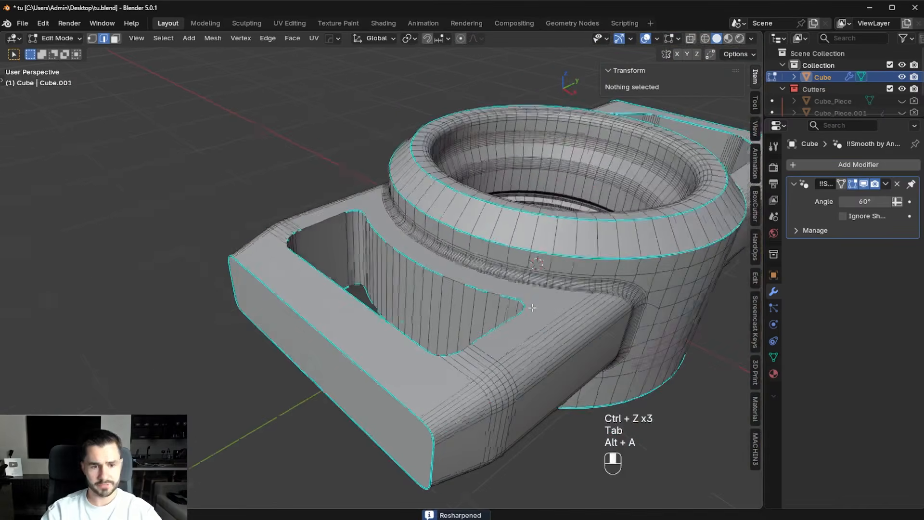
key(Tab)
middle_drag(533, 210, 520, 232)
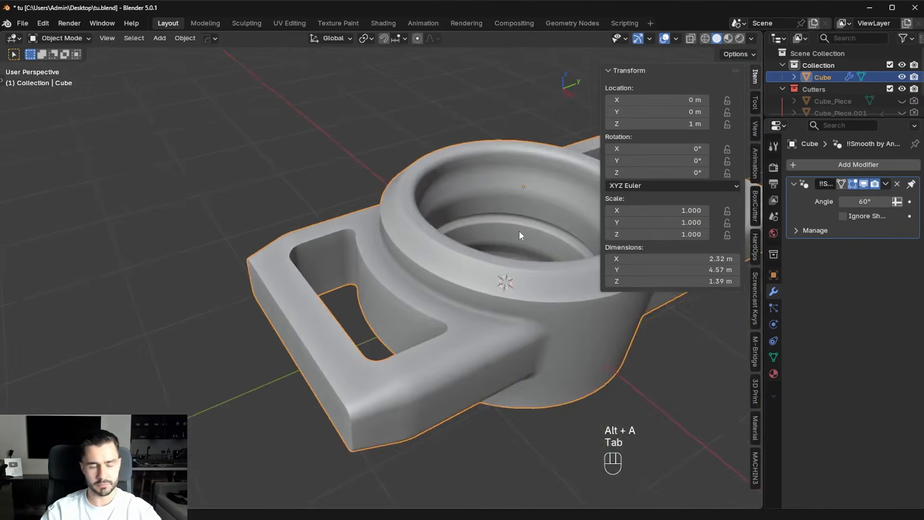
scroll(436, 270, up, 3)
- Select the slab opening's upper rim edge loop and try beveling it
key(Tab)
middle_drag(417, 394, 451, 301)
alt+click(443, 249)
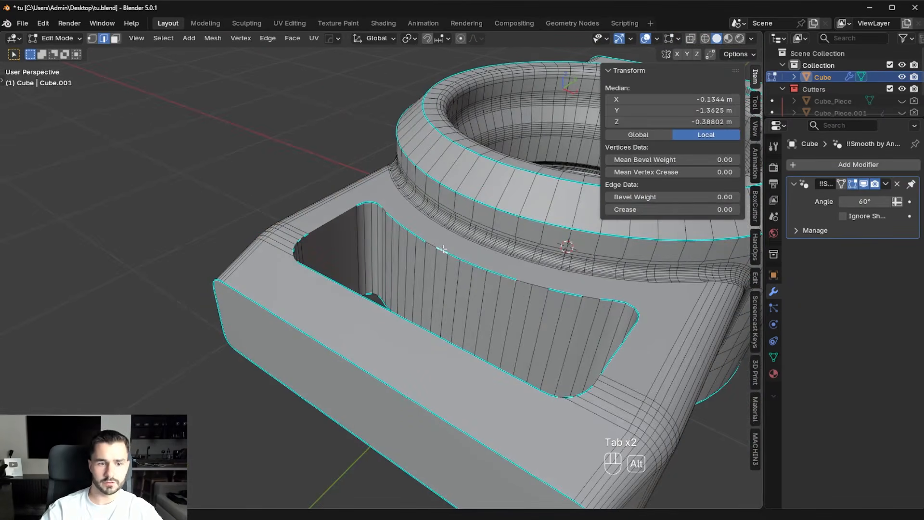
key(alt+a)
alt+click(364, 300)
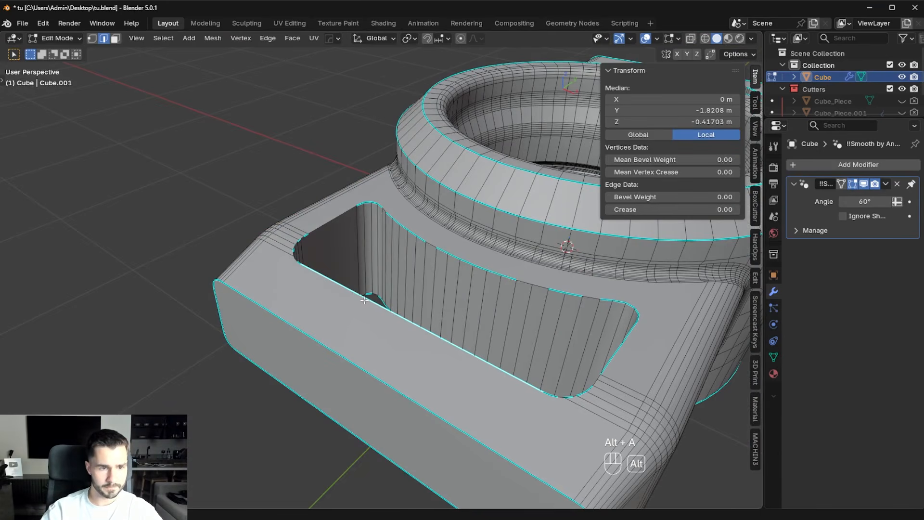
middle_drag(208, 432, 250, 419)
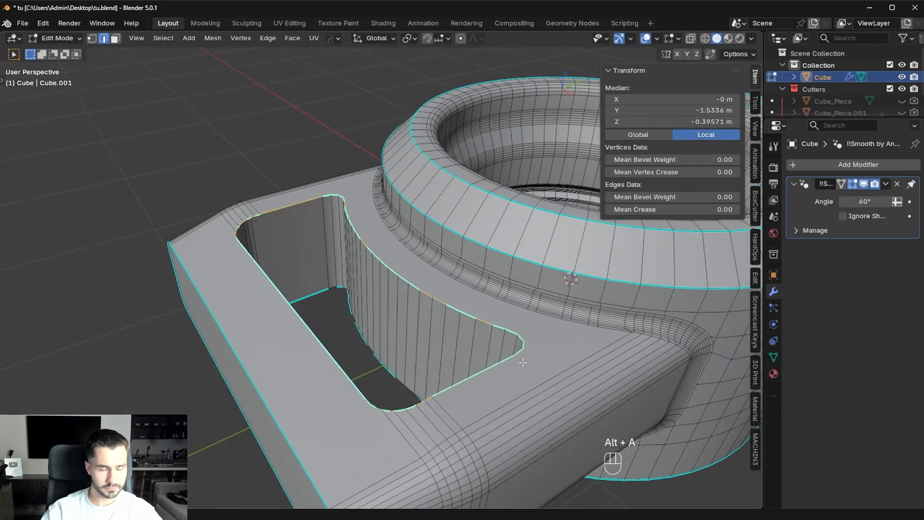
key(ctrl+b)
key(Escape)
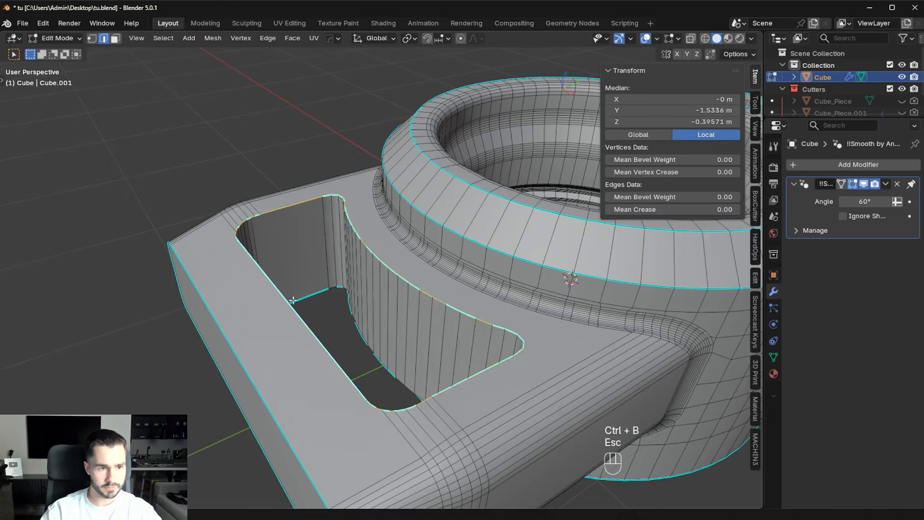
- In vertex mode, merge the closely spaced extra vertices along the opening's rounded upper corner into their neighbours
scroll(320, 278, up, 8)
key(Tab)
click(200, 308)
click(83, 277)
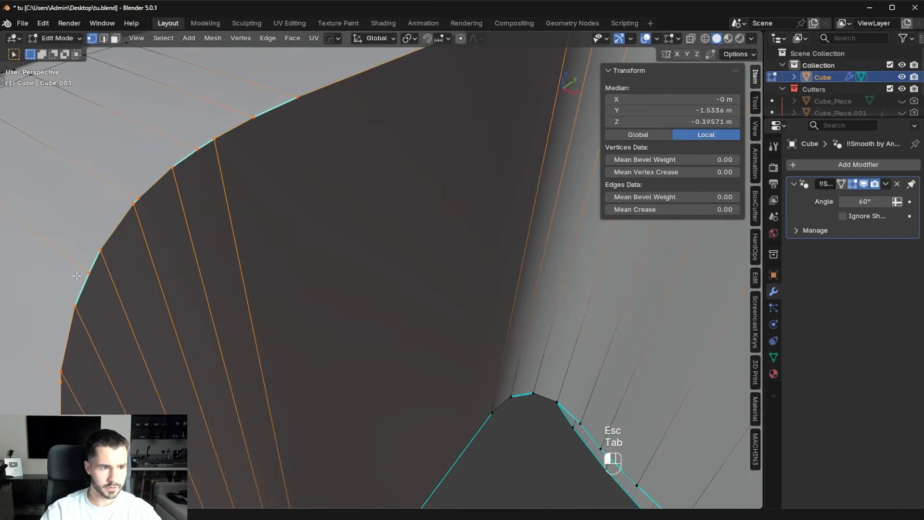
key(KP_Decimal)
middle_drag(97, 256, 332, 313)
click(337, 306)
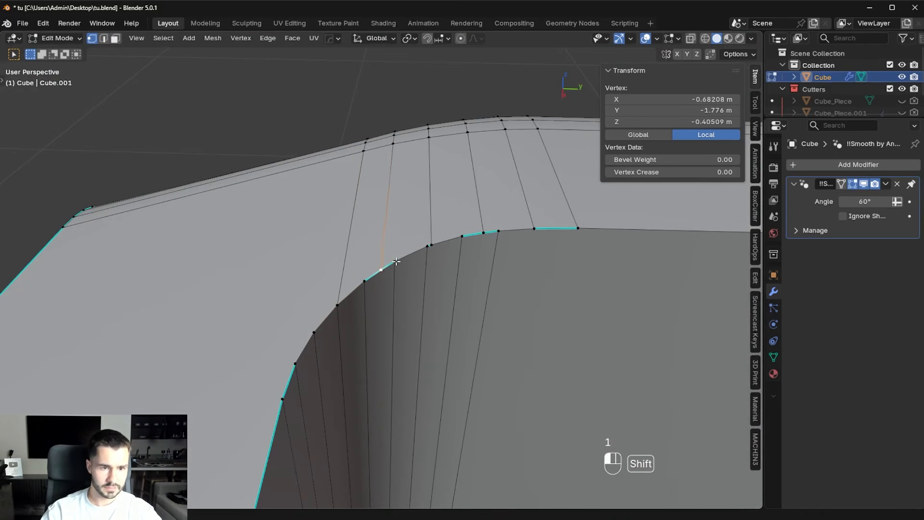
click(394, 261)
shift+click(430, 246)
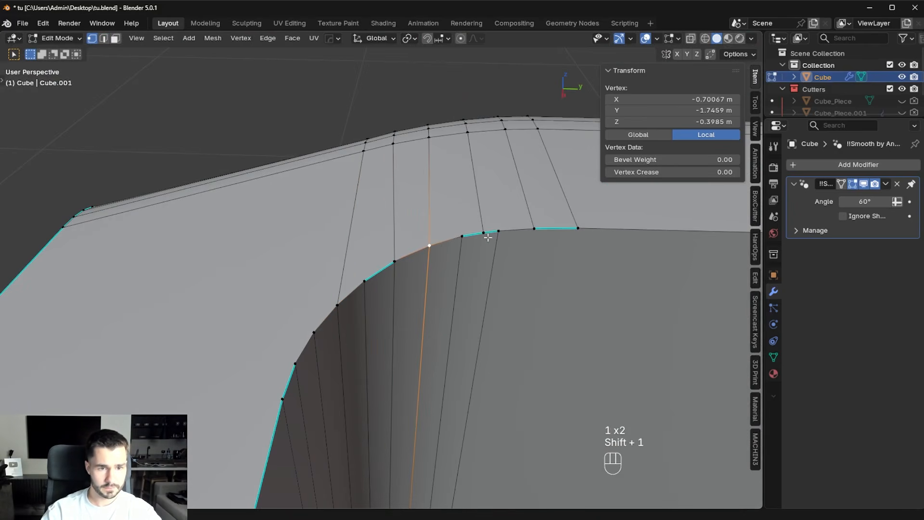
click(513, 236)
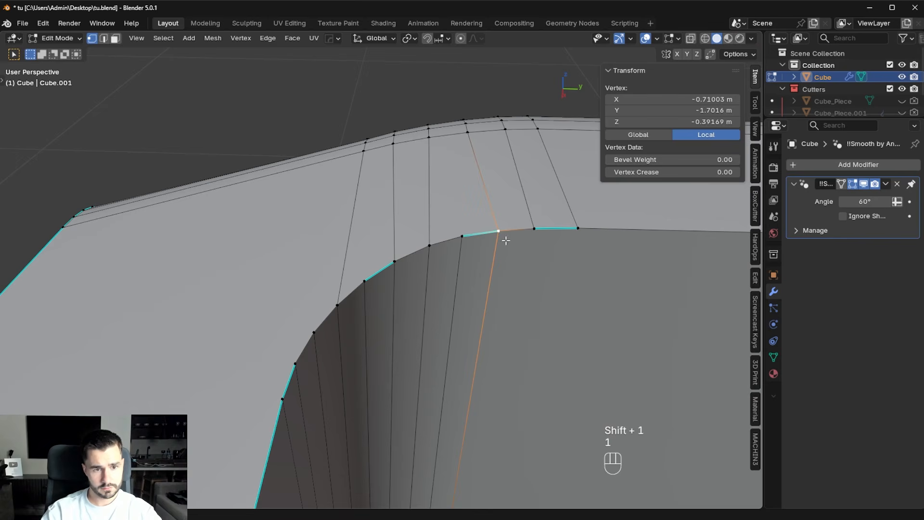
key(ctrl+z)
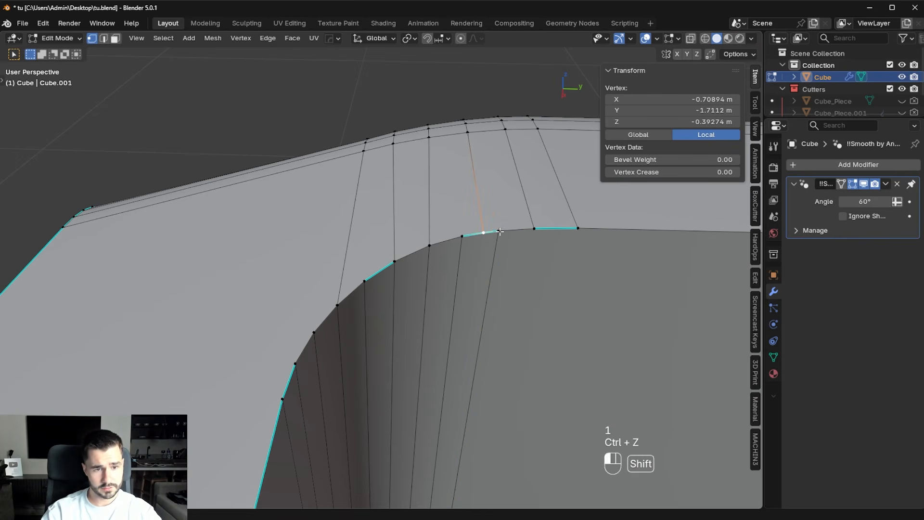
- Switch to edge mode and symmetrize the cleaned mesh along X
key(Tab)
key(alt+x)
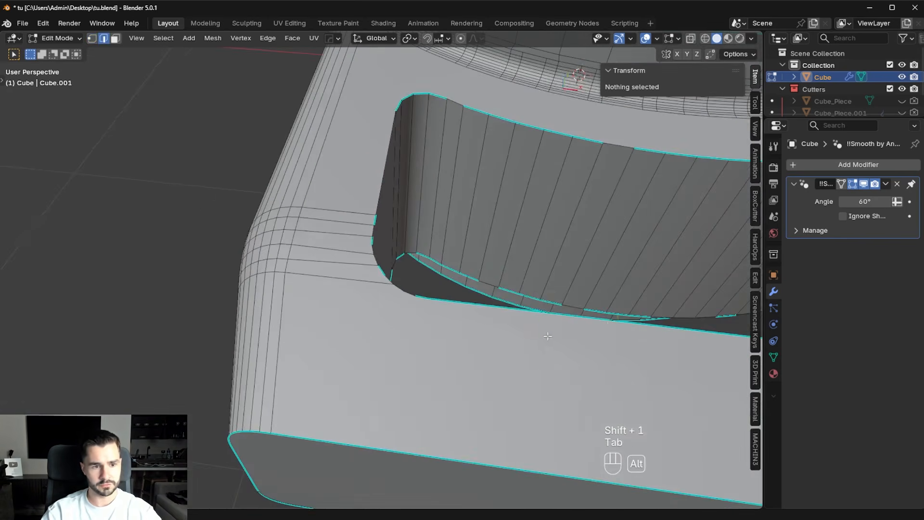
scroll(456, 272, down, 2)
- Select the opening's full upper rim loop and bevel it with a width of 0.043 m and one segment
key(Tab)
double_click(453, 179)
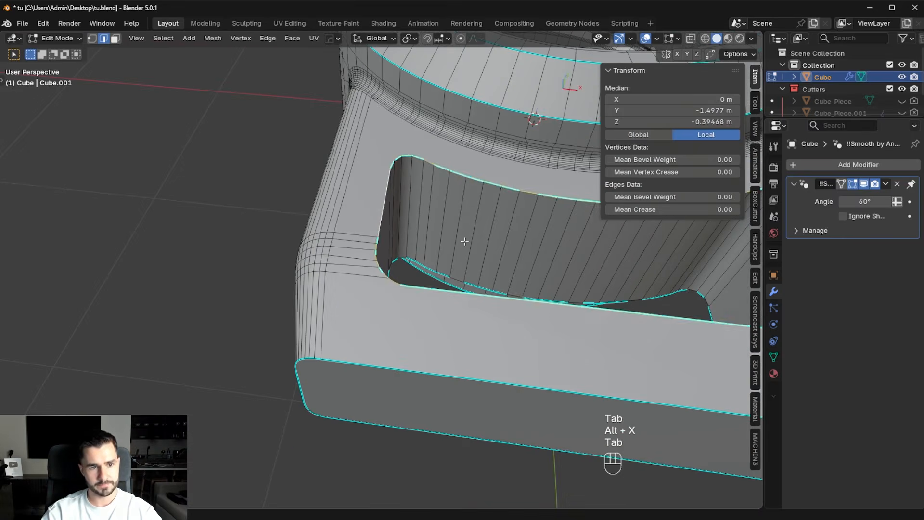
shift+middle_drag(464, 241, 253, 243)
key(ctrl+b)
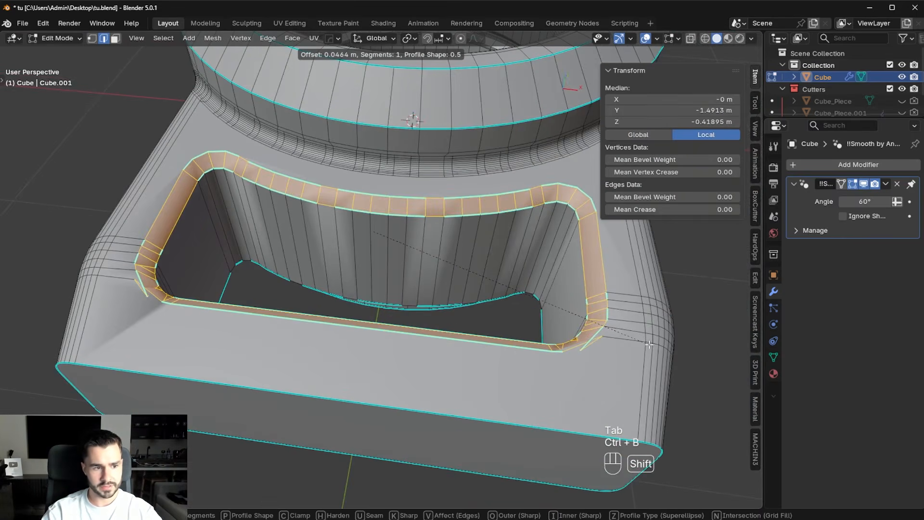
key(Escape)
shift+middle_drag(649, 344, 621, 370)
key(ctrl+b)
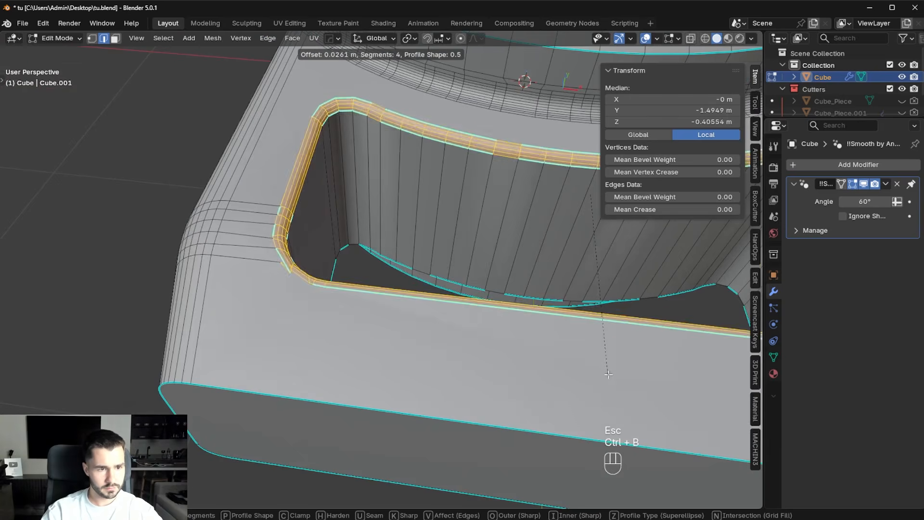
click(624, 380)
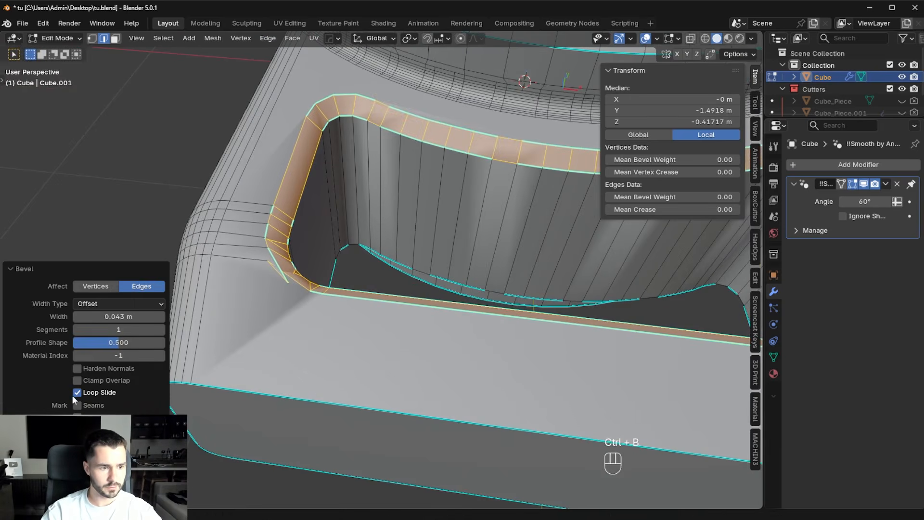
- Return to Object Mode and reduce the body's Smooth by Angle value to 31.8°
key(Tab)
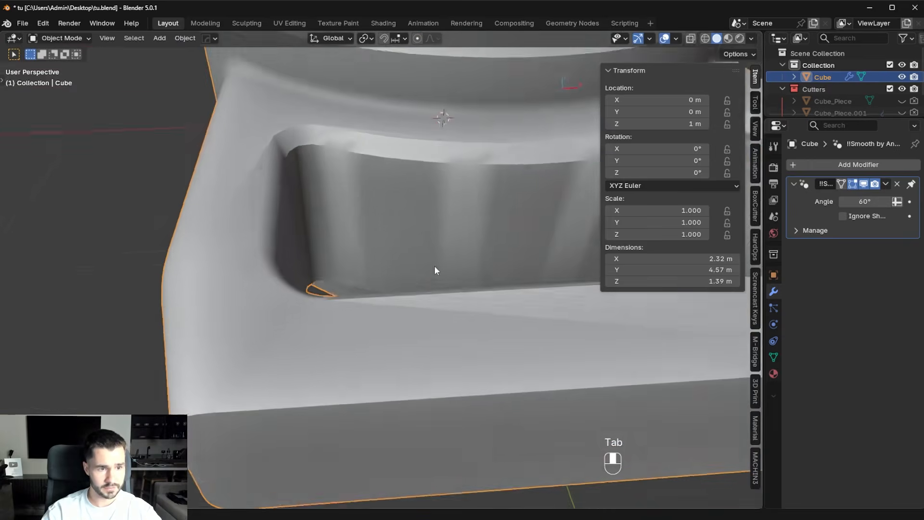
key(q)
click(411, 259)
mouse_move(466, 259)
middle_down()
mouse_move(408, 275)
mouse_move(267, 289)
mouse_move(371, 268)
mouse_move(405, 245)
middle_up()
- Enter Edit Mode in vertex mode and examine the beveled rim of the opening from several sides
key(Tab)
key(Tab)
click(314, 251)
middle_drag(314, 251, 385, 241)
shift+middle_drag(385, 241, 432, 366)
middle_drag(515, 394, 465, 368)
key(Tab)
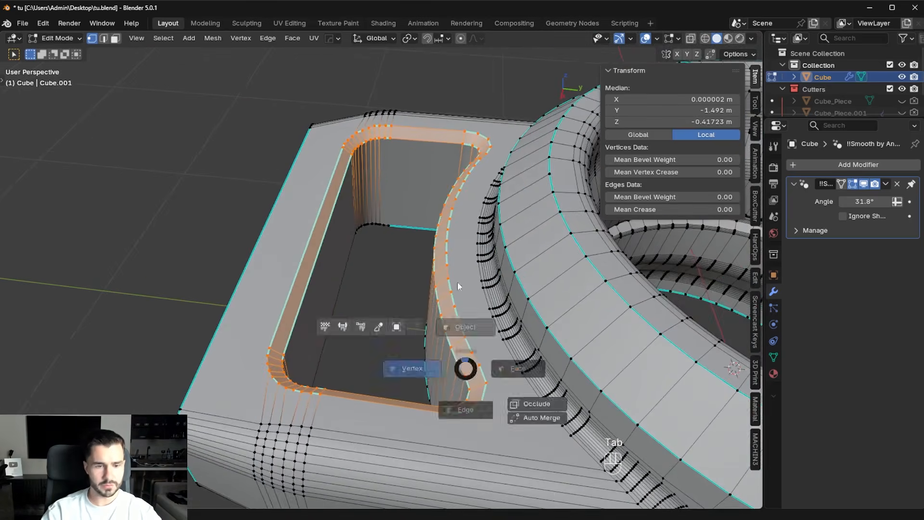
- Dissolve the two extra edges running from the positive-Y opening's curved rim to the cylinder base, one on each side
click(460, 289)
middle_drag(530, 202, 446, 257)
shift+middle_drag(637, 254, 444, 234)
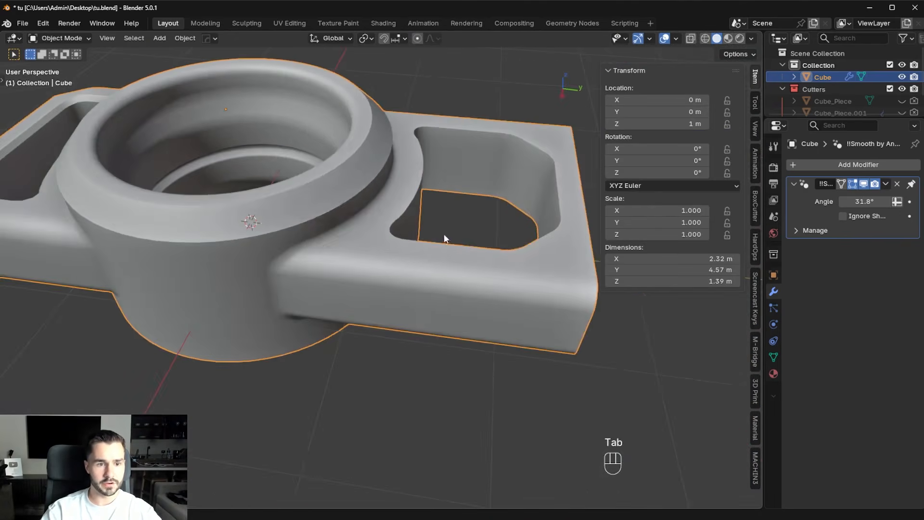
key(Tab)
click(440, 274)
middle_drag(436, 277, 326, 315)
scroll(389, 286, up, 2)
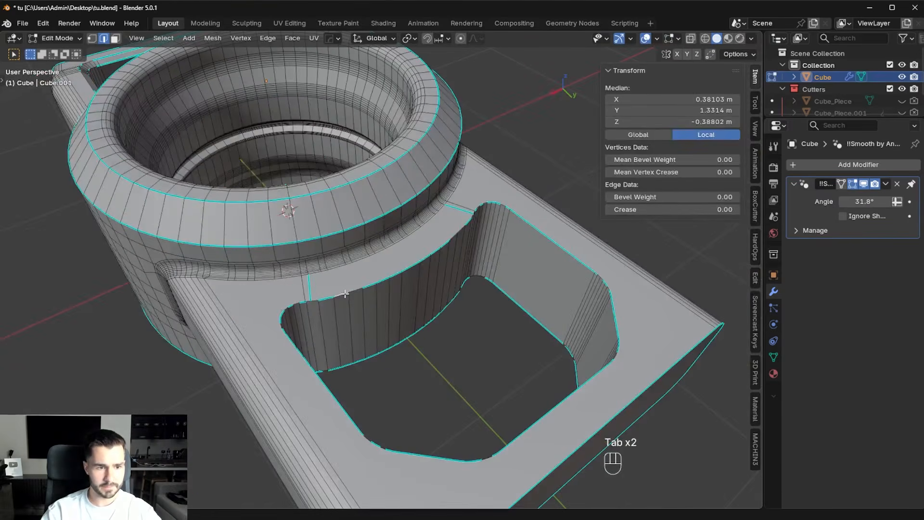
scroll(344, 294, up, 2)
key(alt+a)
middle_drag(405, 308, 355, 333)
key(KP_7)
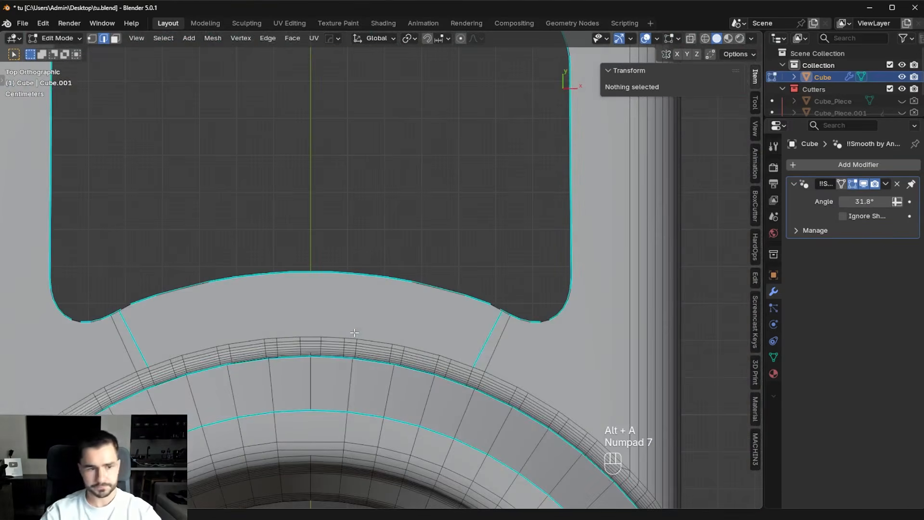
click(482, 340)
key(ctrl+x)
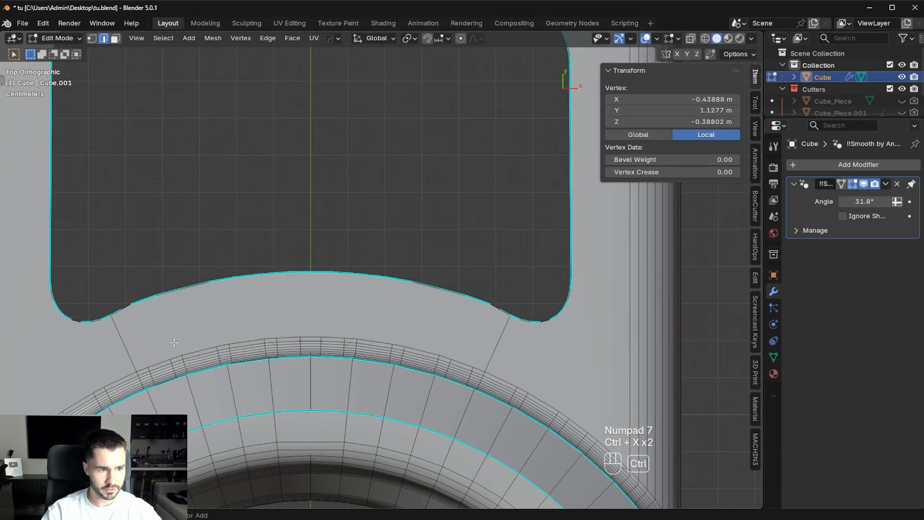
- Select the whole mesh, clear all its sharp edge marks, and return to Object Mode
alt+click(271, 276)
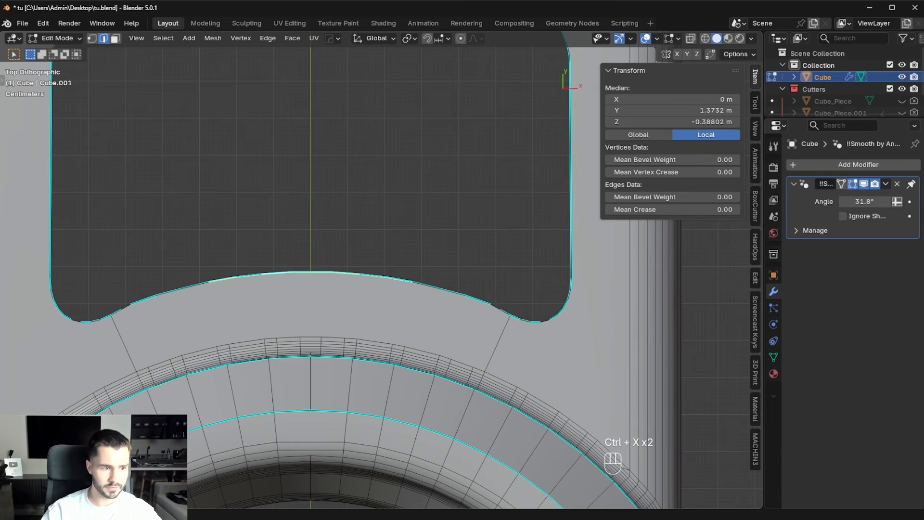
middle_drag(510, 270, 452, 337)
key(a)
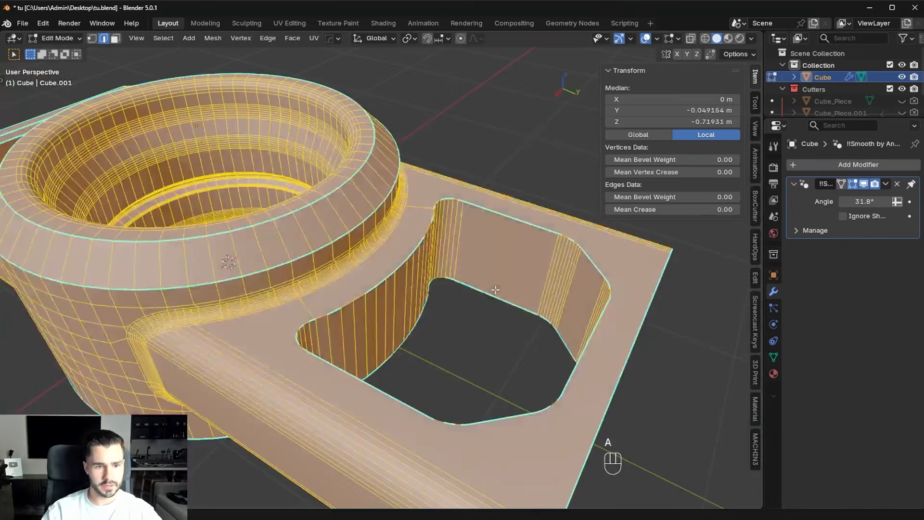
right_click(495, 296)
click(472, 404)
key(Tab)
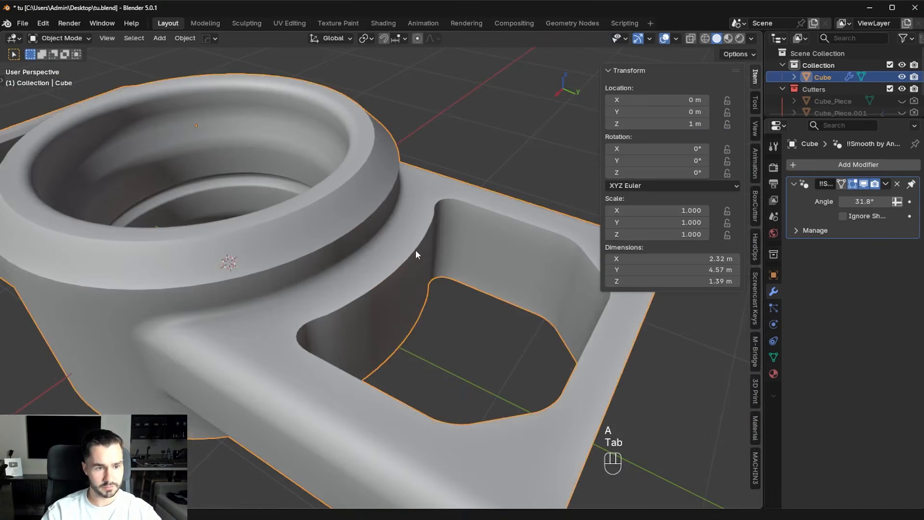
key(Tab)
scroll(380, 270, up, 5)
click(391, 281)
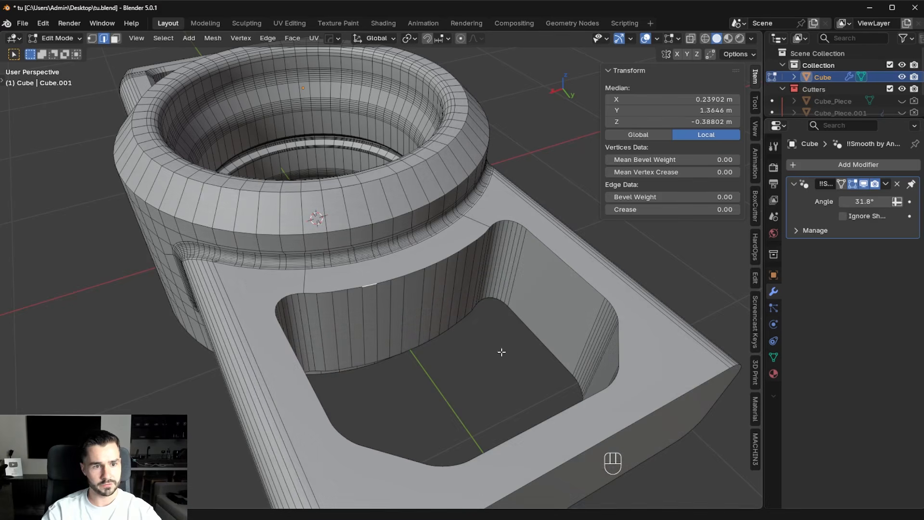
alt+click(379, 278)
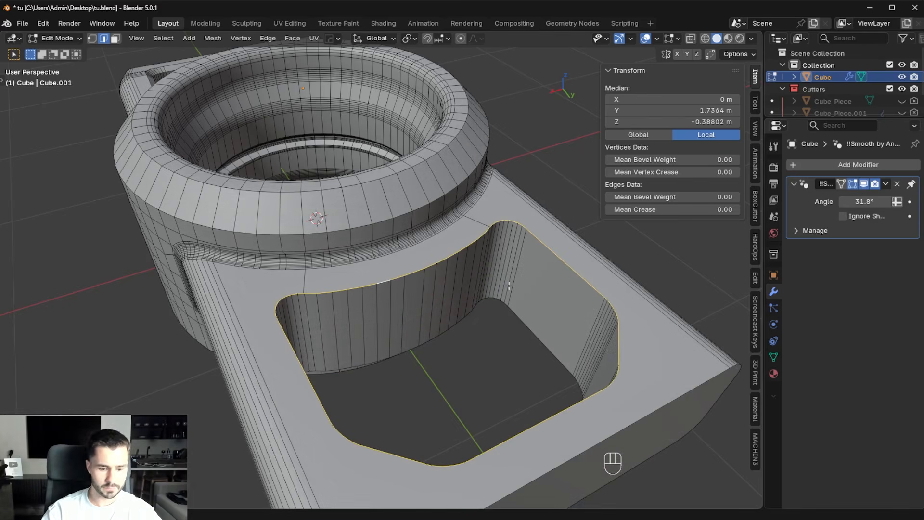
key(ctrl+b)
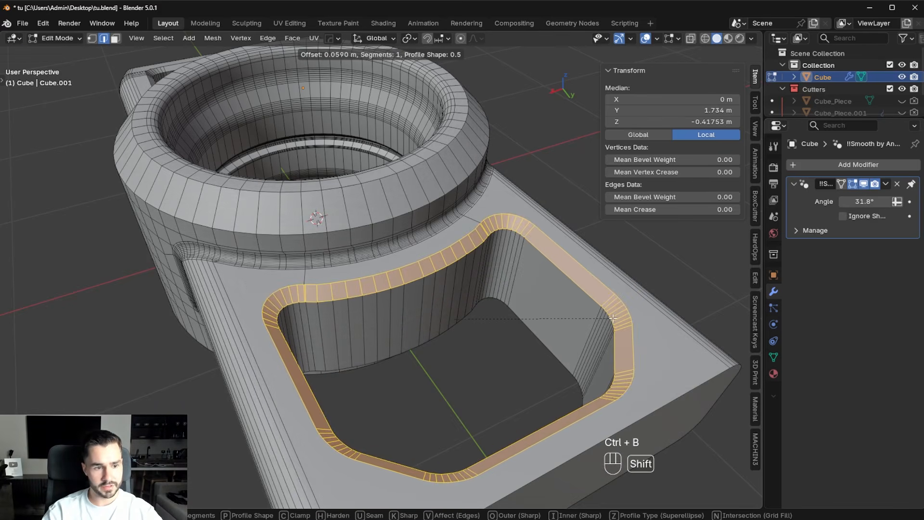
key(Escape)
scroll(385, 272, up, 4)
- In vertex mode, merge the two nearly coincident vertices at each end of the positive-Y opening's curved upper rim
key(Tab)
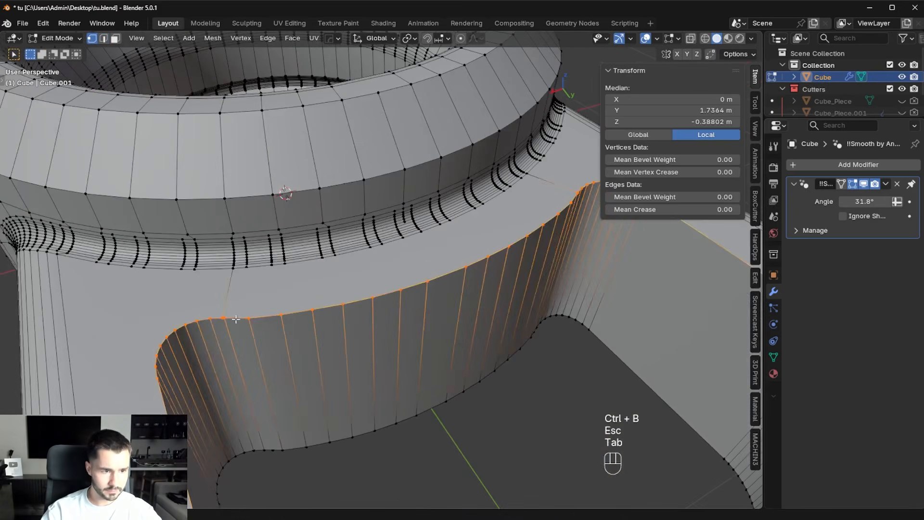
click(223, 319)
shift+click(221, 321)
key(shift+1)
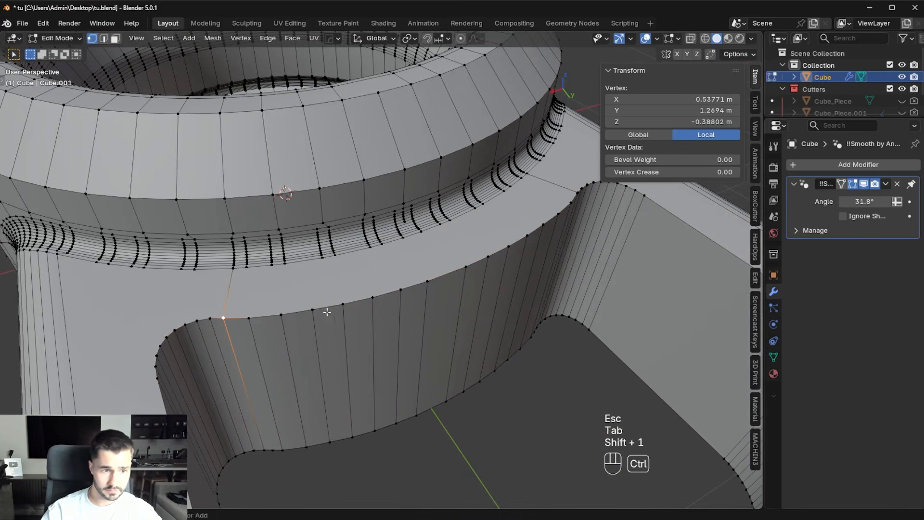
key(ctrl+z)
key(1)
middle_drag(326, 312, 693, 301)
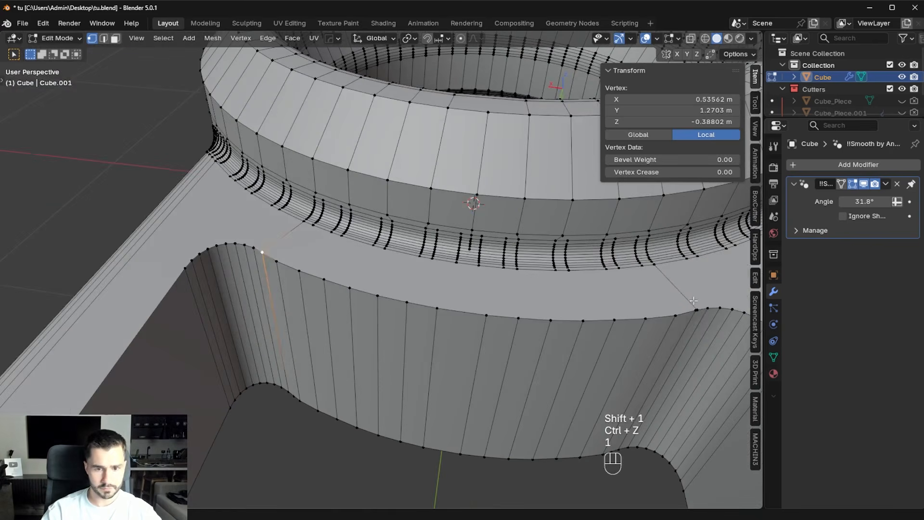
shift+click(696, 311)
key(1)
- Switch to edge mode and select the complete upper rim loop of the positive-Y opening
key(Tab)
alt+click(599, 321)
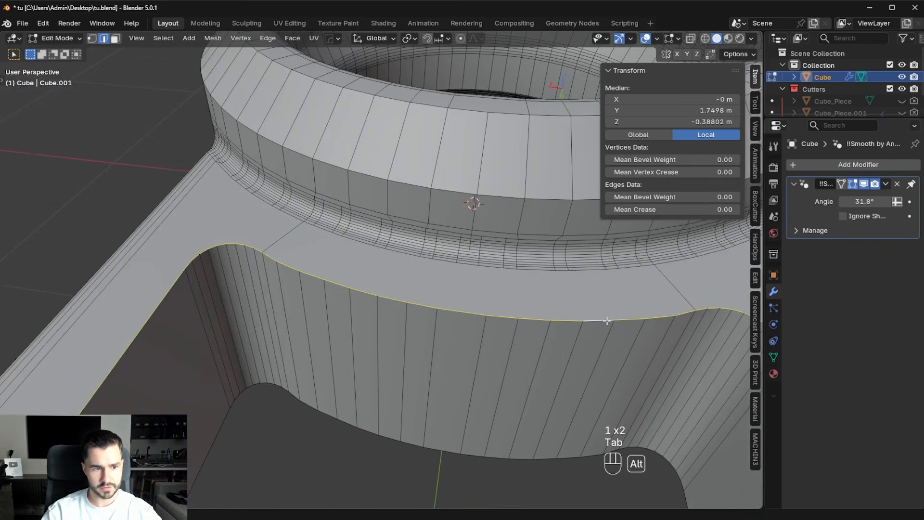
scroll(597, 322, down, 3)
shift+middle_drag(580, 354, 540, 314)
- Try a one-segment bevel of about 0.069 m on the selected rim loop, check it in Object Mode, and undo it
key(ctrl+b)
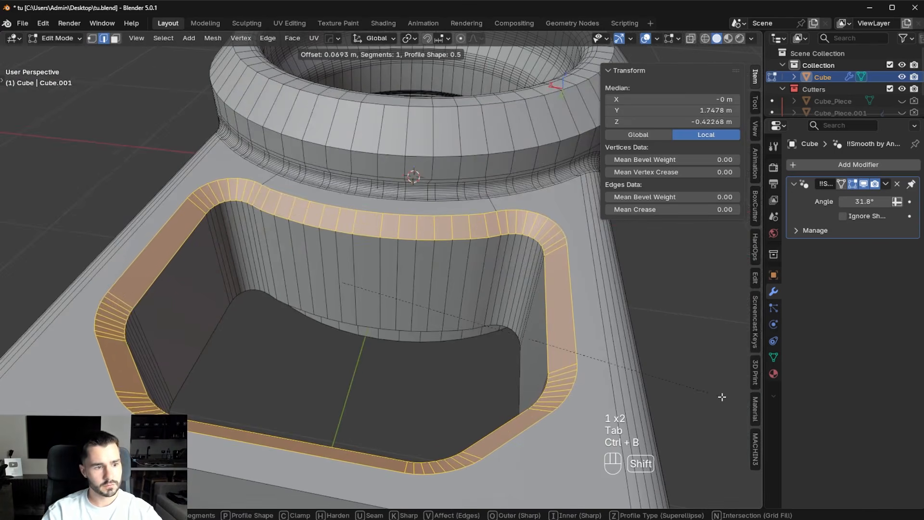
click(722, 396)
key(Tab)
scroll(501, 198, down, 6)
middle_drag(437, 274, 486, 285)
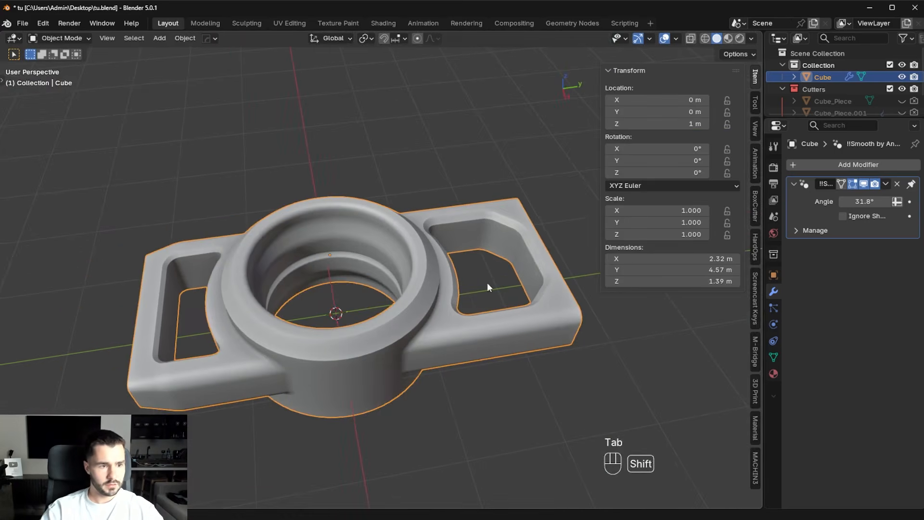
key(Tab)
key(ctrl+z)
key(ctrl+z)
- Bevel the selected rim loop with a width of 0.0645 m and one segment, and return to Object Mode
key(ctrl+b)
click(638, 362)
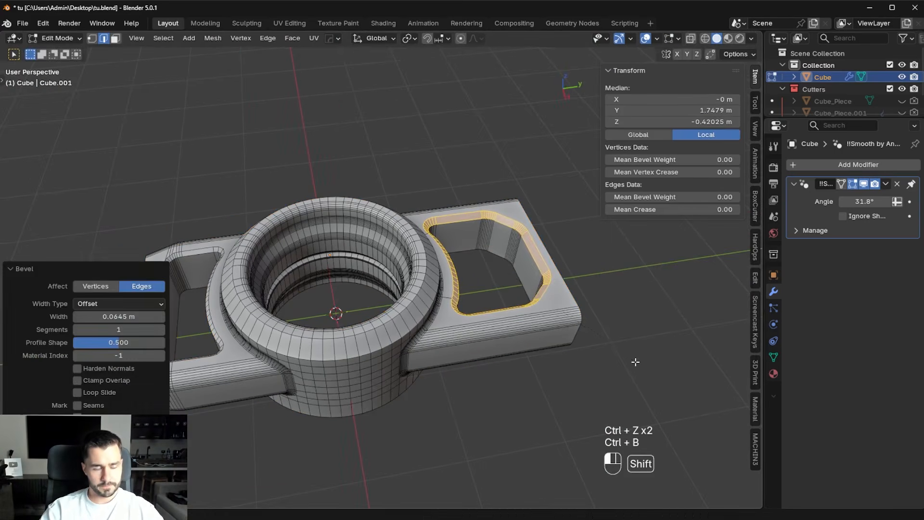
key(Tab)
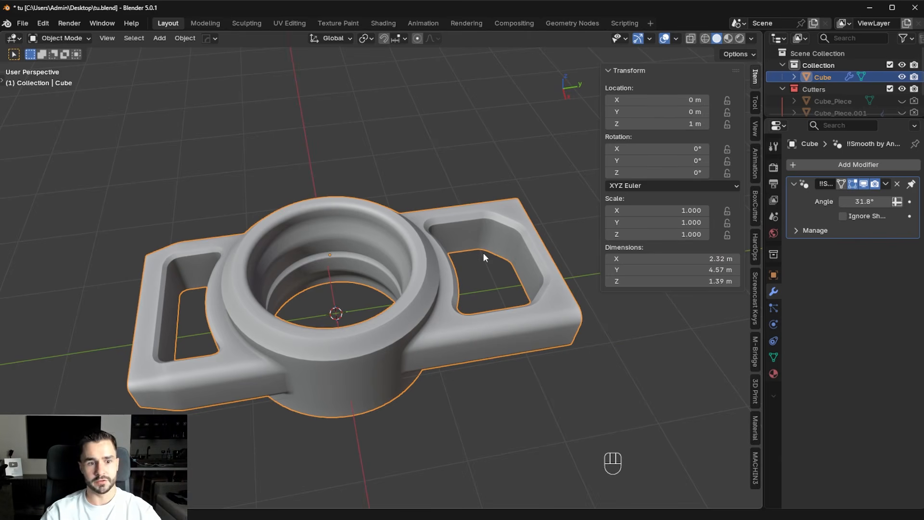
- Bevel the outer edge loop of the negative-Y opening's chamfered rim with a width of 0.00669 m and six segments
middle_drag(457, 276, 446, 306)
key(Tab)
scroll(446, 363, up, 3)
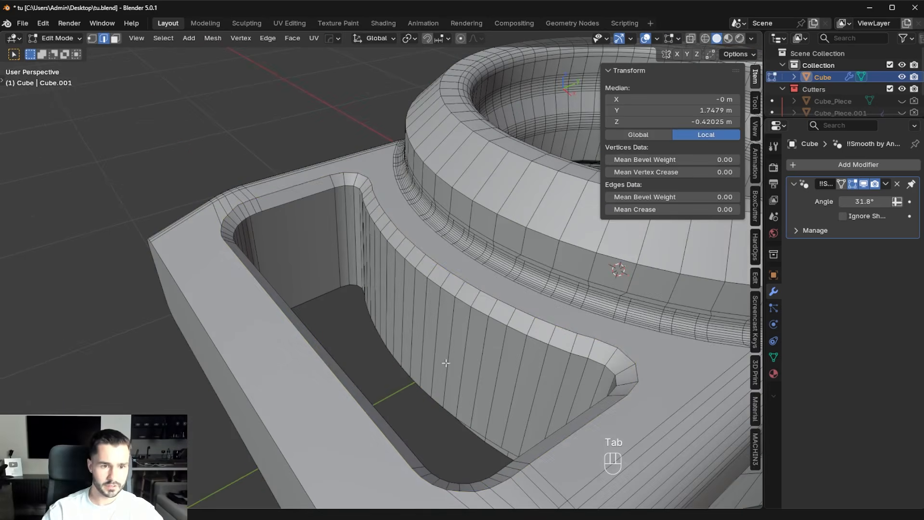
alt+click(466, 279)
scroll(469, 284, up, 3)
key(ctrl+b)
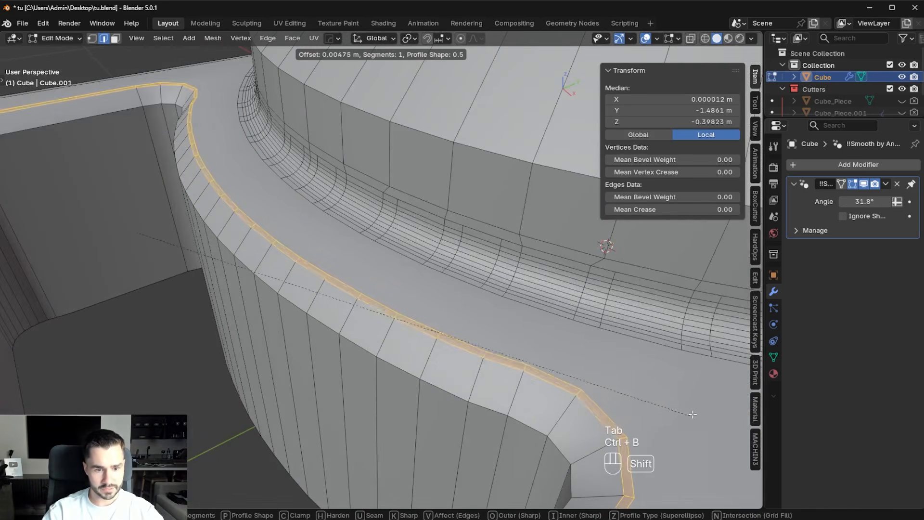
scroll(693, 414, up, 6)
click(705, 407)
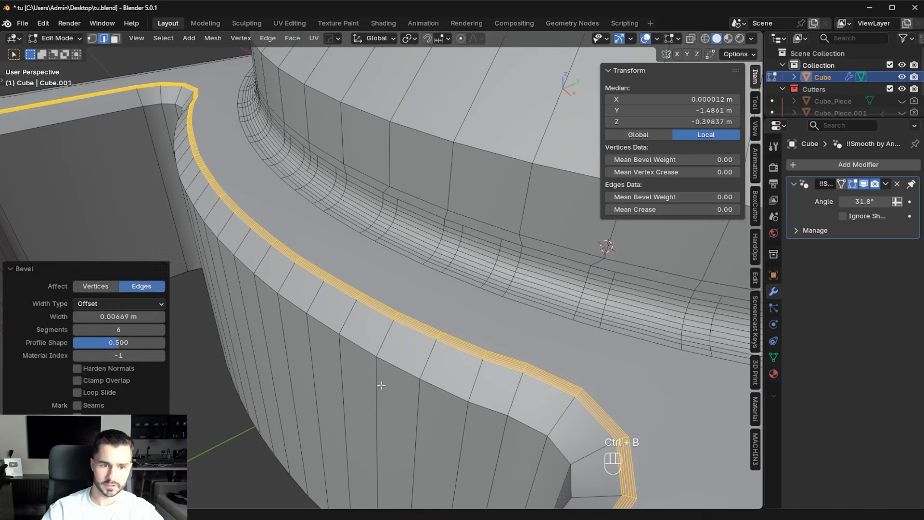
- Bevel the inner edge loop of the same chamfered rim by about 0.007 m with six segments and check it in Object Mode
key(ctrl+b)
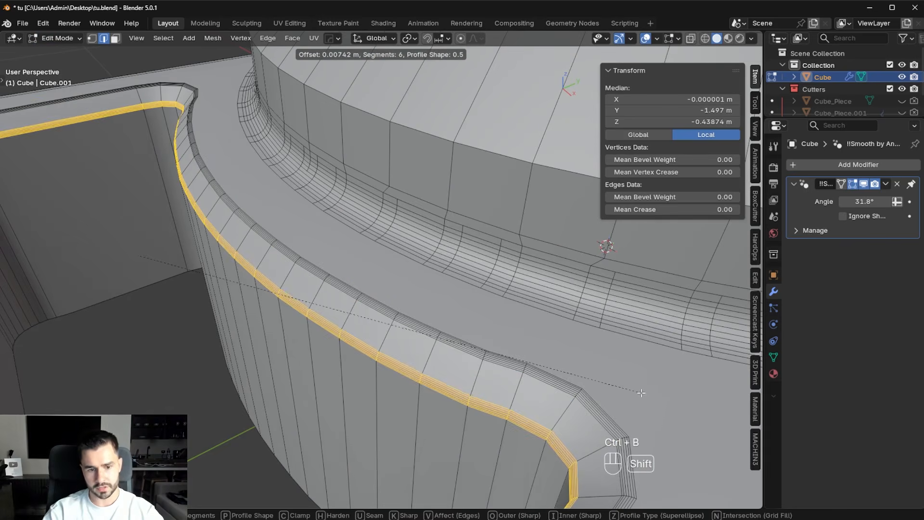
click(622, 386)
key(Tab)
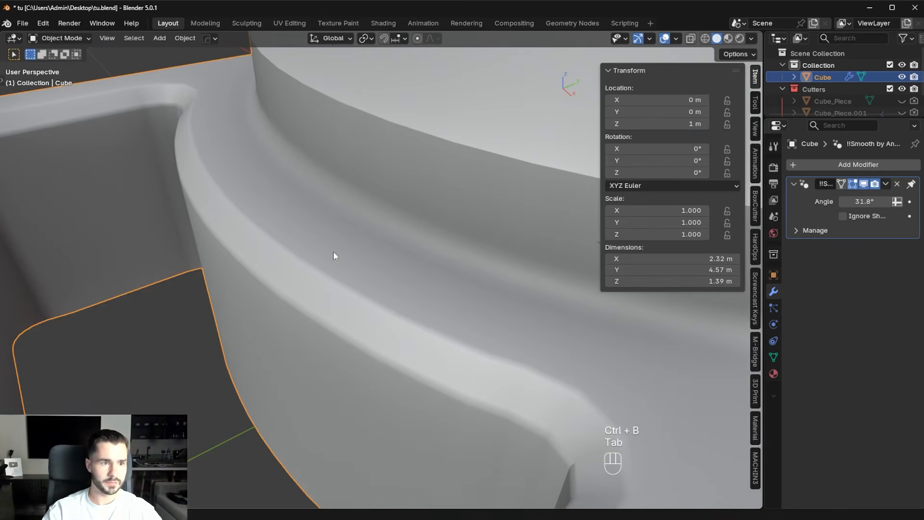
scroll(312, 286, down, 6)
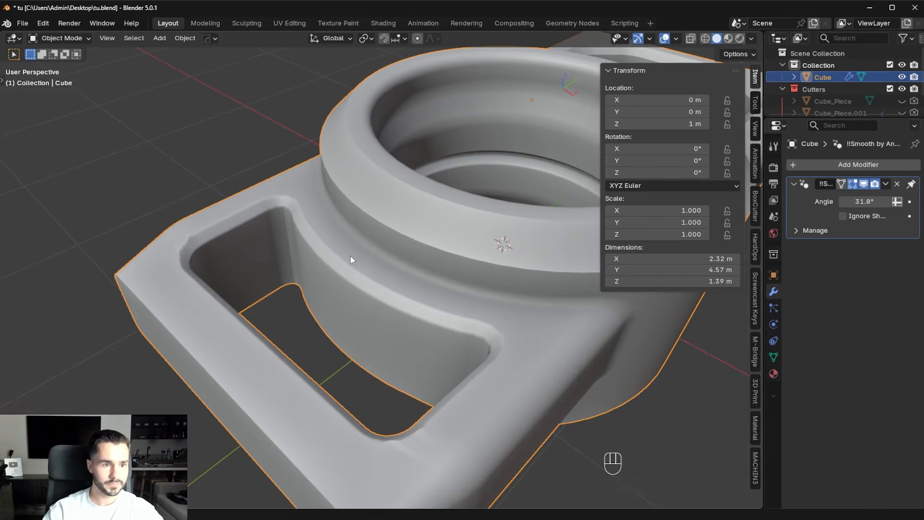
- Undo both fine bevels on the negative-Y opening's rim and return to Object Mode
key(ctrl+z)
key(ctrl+z)
key(ctrl+z)
key(ctrl+z)
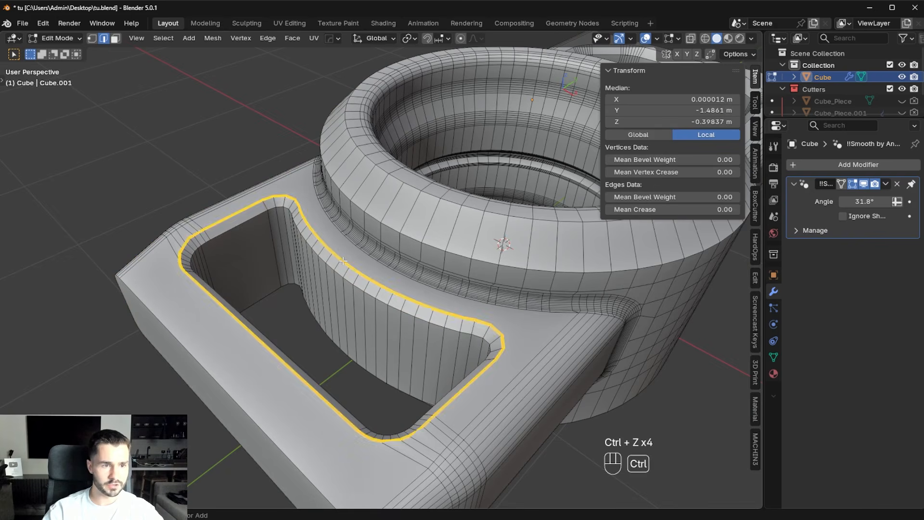
key(ctrl+z)
key(Tab)
- Add a HardOps Bevel modifier to the body with three segments, a width of about 0.0066 m, and Harden Normals enabled
scroll(484, 293, up, 5)
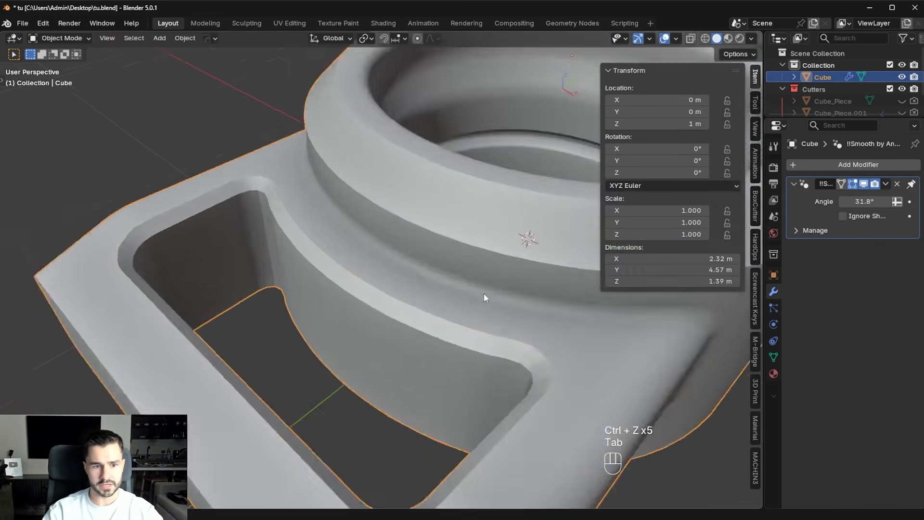
key(q)
click(490, 326)
key(shift)
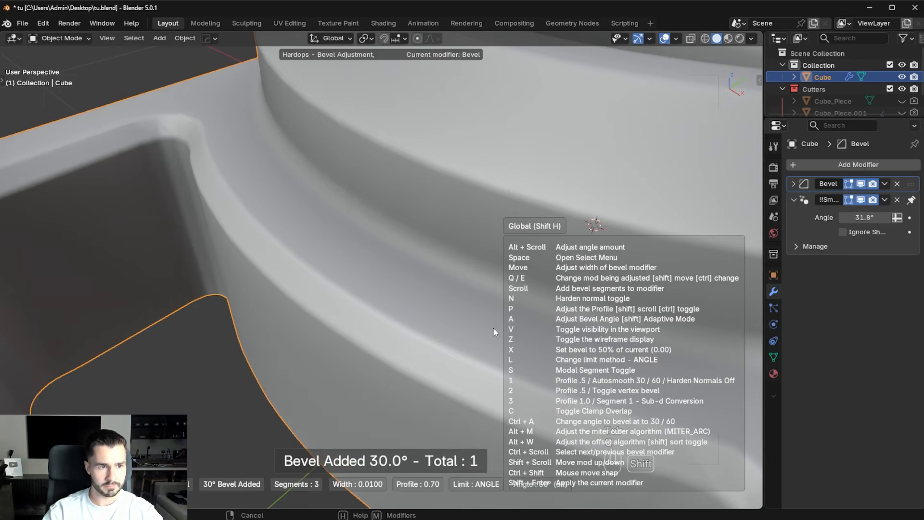
key(n)
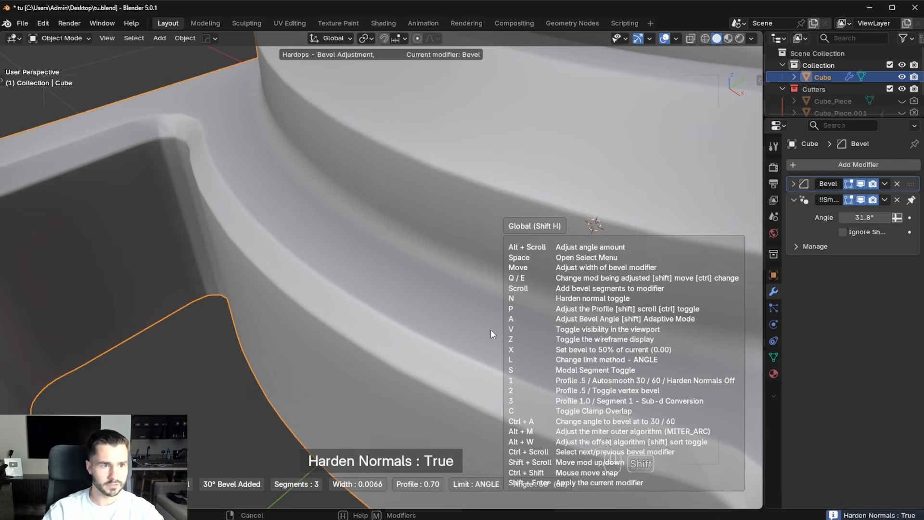
click(428, 319)
- Raise the Bevel modifier's angle limit to 40.9° while checking the opening's corner with the wireframe overlay, and hide the overlay
middle_drag(429, 325, 320, 284)
key(alt+v)
click(229, 231)
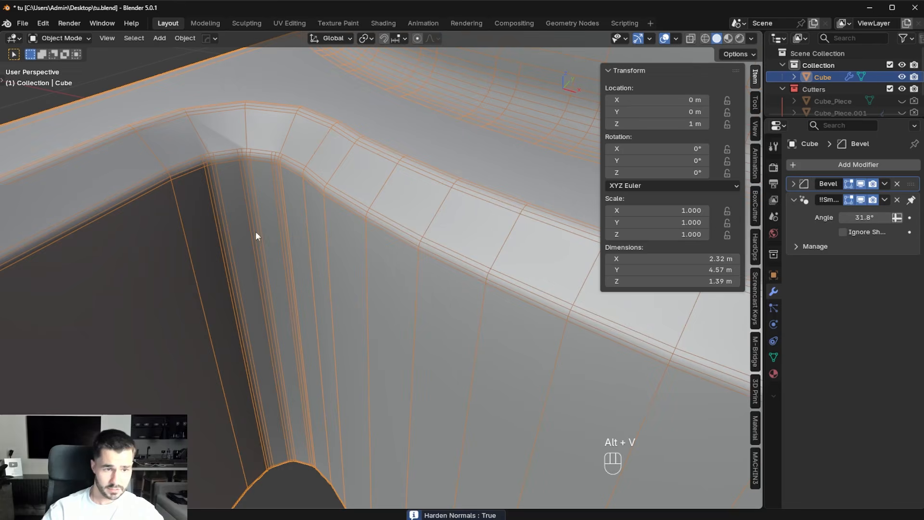
click(811, 185)
drag(870, 278, 890, 278)
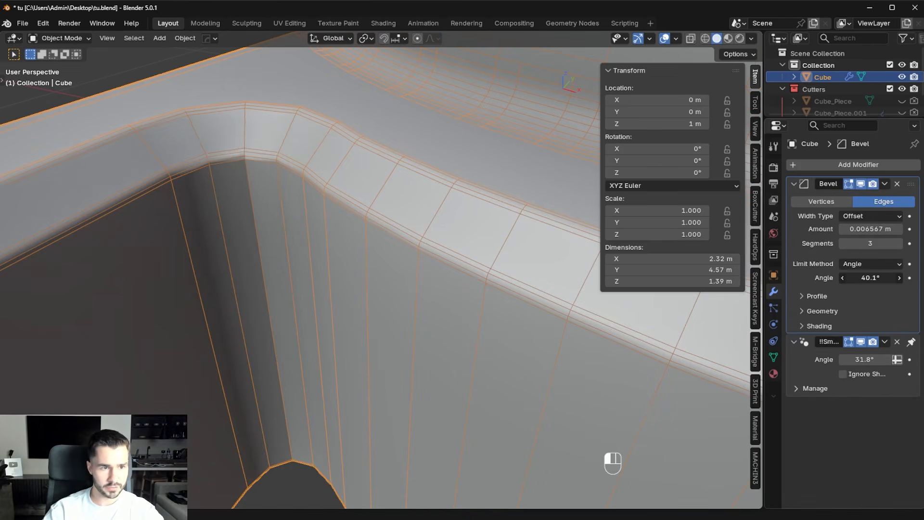
key(alt+v)
click(386, 186)
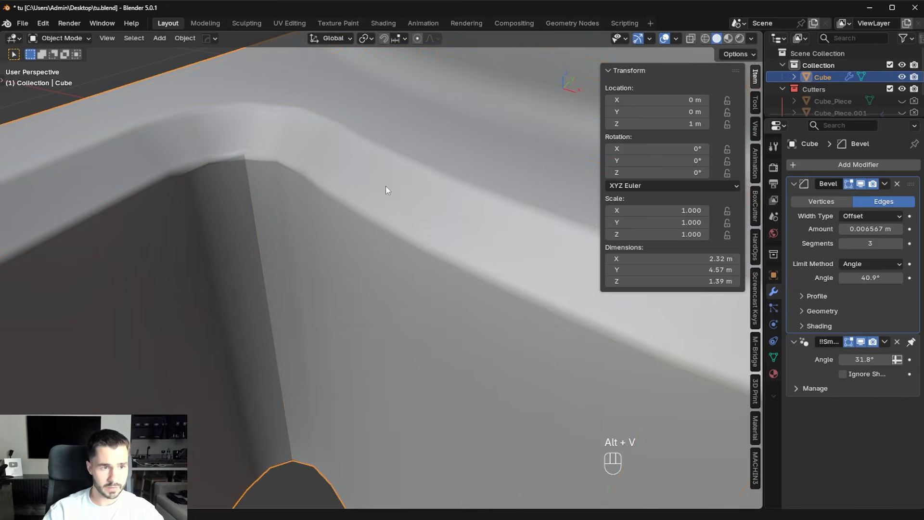
- Set the body's Smooth by Angle value to 40.2° and check the mesh with the wireframe overlay briefly enabled
drag(864, 359, 886, 359)
scroll(369, 238, down, 5)
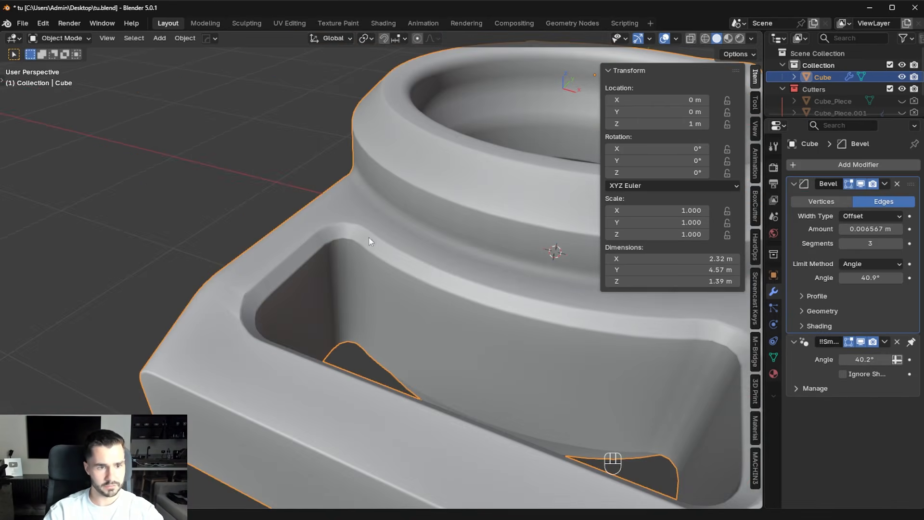
key(alt+v)
click(538, 274)
key(alt+v)
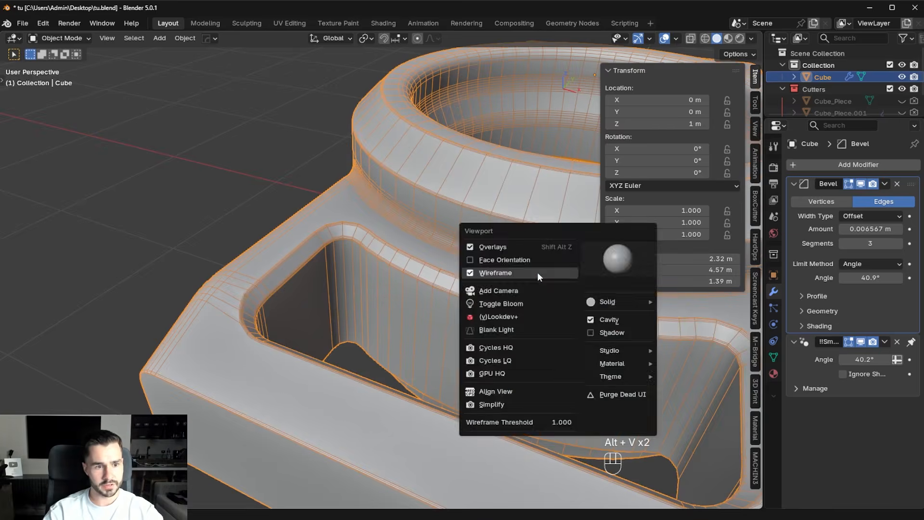
click(538, 274)
- View the whole body and save the file
scroll(400, 277, down, 4)
middle_drag(538, 273, 491, 320)
key(ctrl+s)
- From the right view, add a mesh plane 2 m in size at the world origin
scroll(411, 281, down, 2)
key(KP_3)
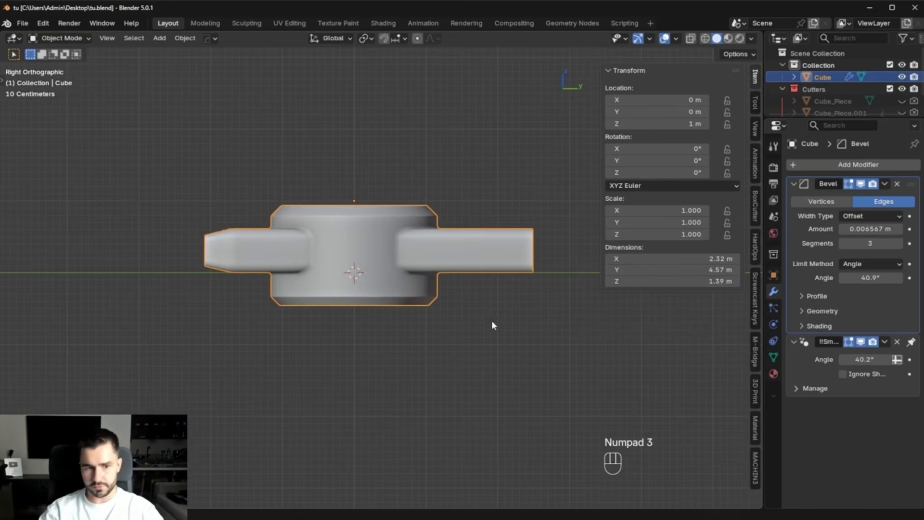
shift+middle_drag(253, 228, 267, 279)
key(shift+a)
mouse_move(314, 259)
click(372, 272)
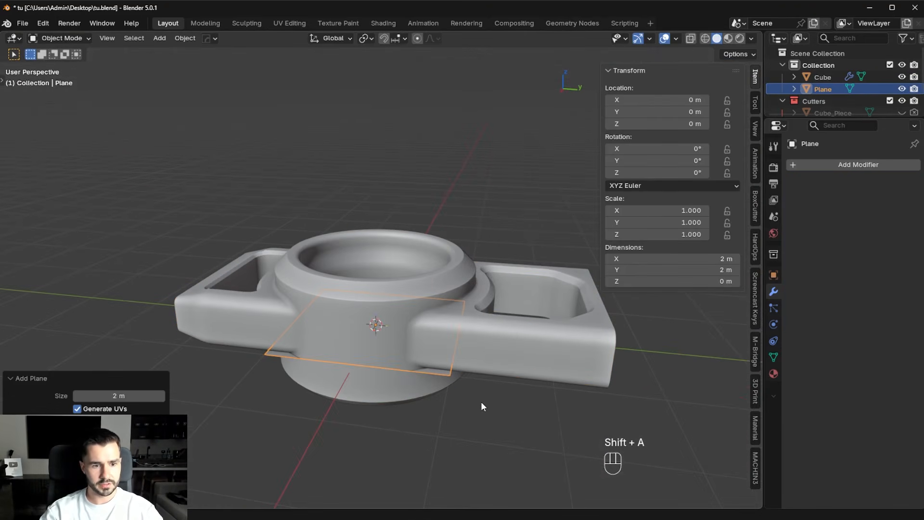
- From the right view, scale the plane by about 3.318 and move it up along Z to about 0.314 m
key(KP_3)
key(s)
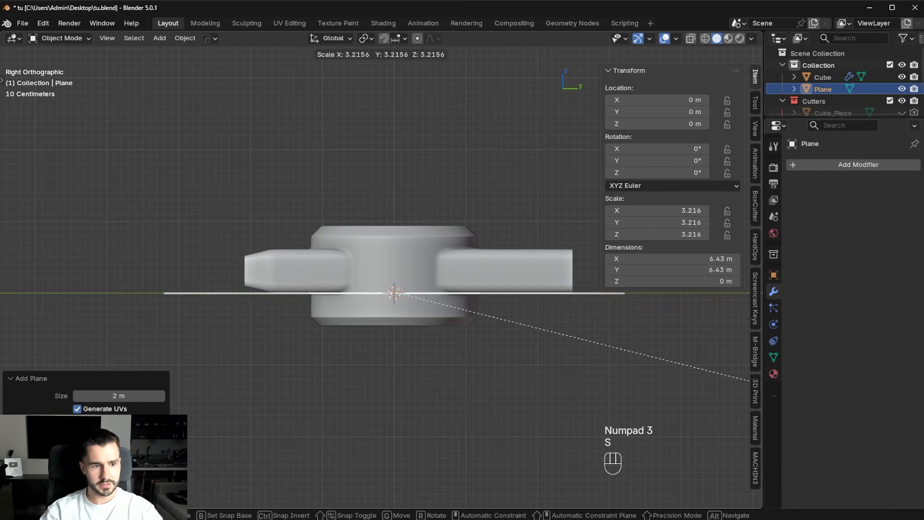
click(93, 383)
key(g)
key(z)
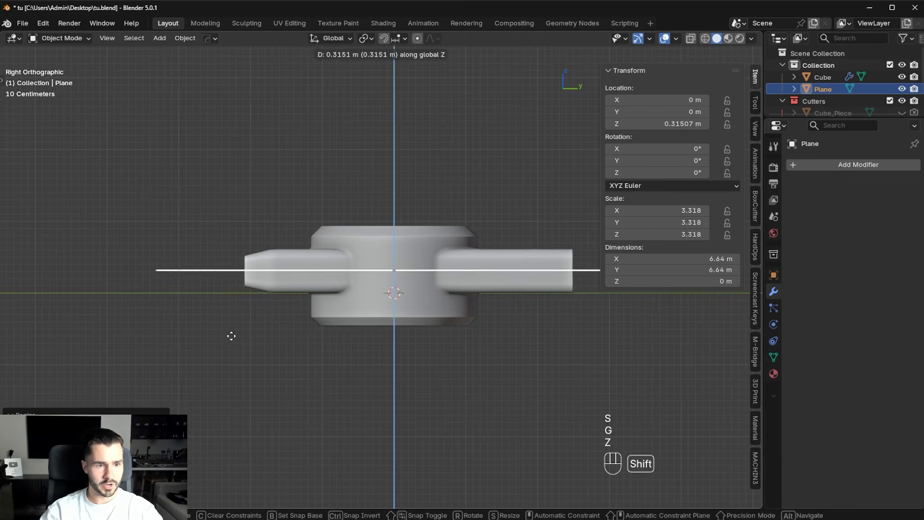
click(231, 334)
- Add a Solidify modifier to the plane with offset 0 and thickness about 0.002, and subtract the plane from the body with a Boolean difference
middle_drag(449, 327, 389, 343)
key(q)
mouse_move(368, 397)
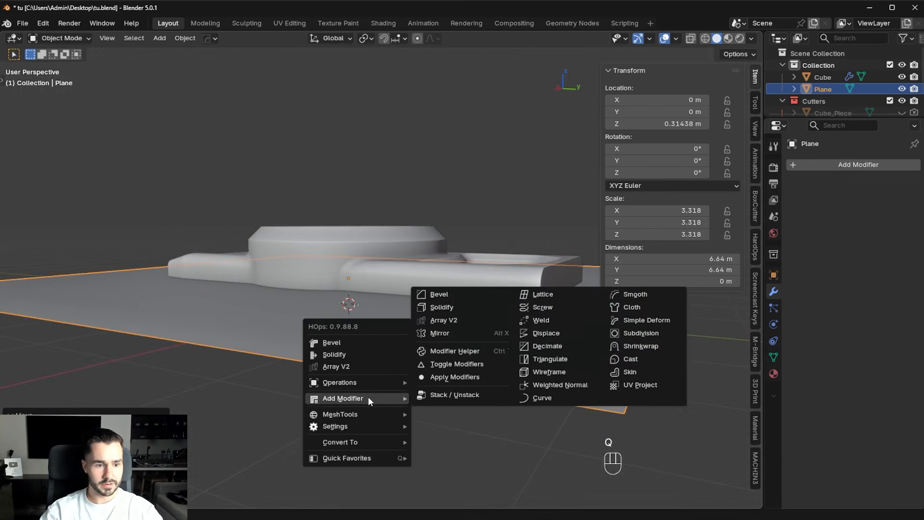
click(457, 309)
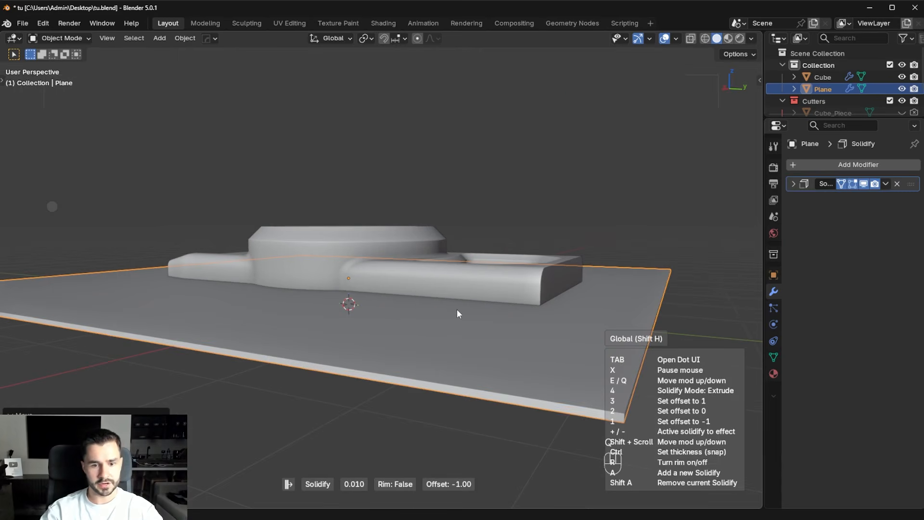
key(2)
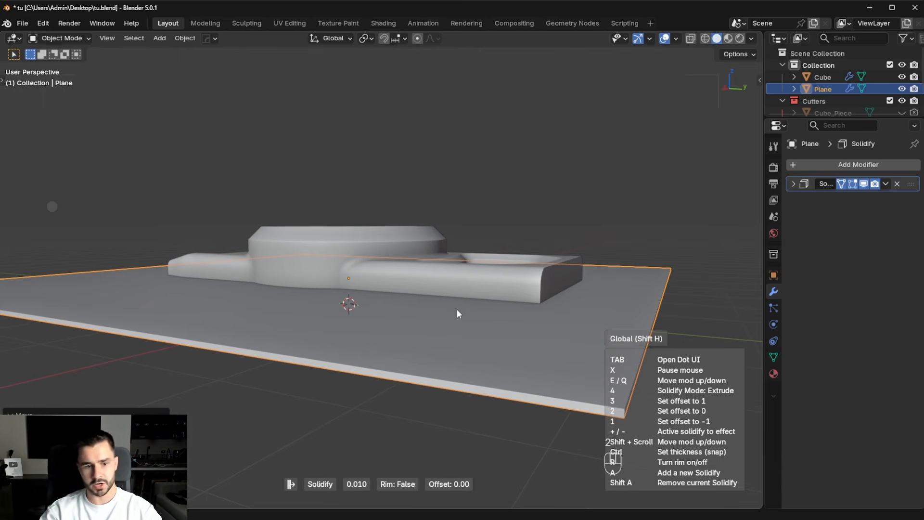
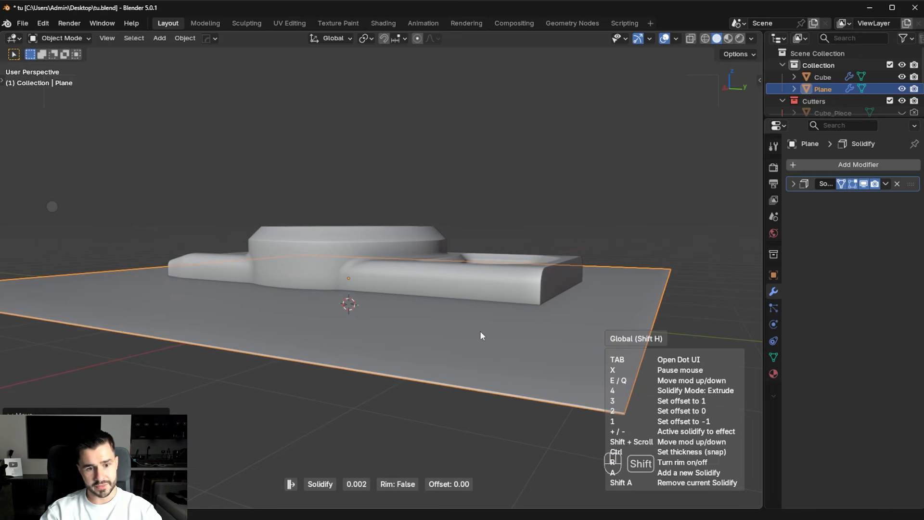
shift+click(481, 333)
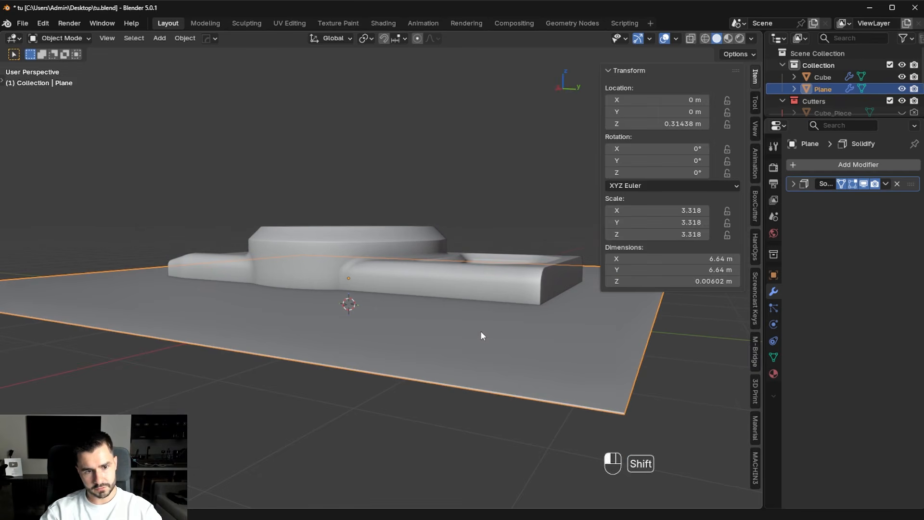
shift+click(507, 283)
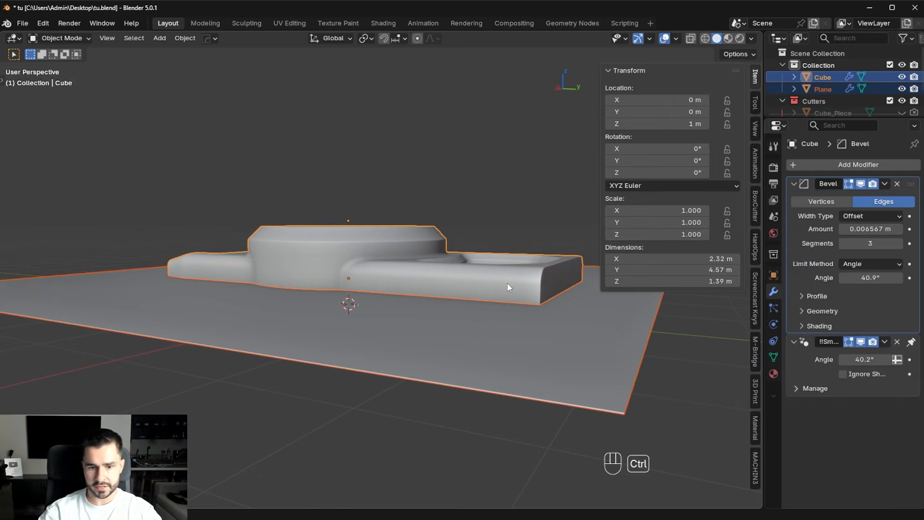
key(ctrl+KP_Subtract)
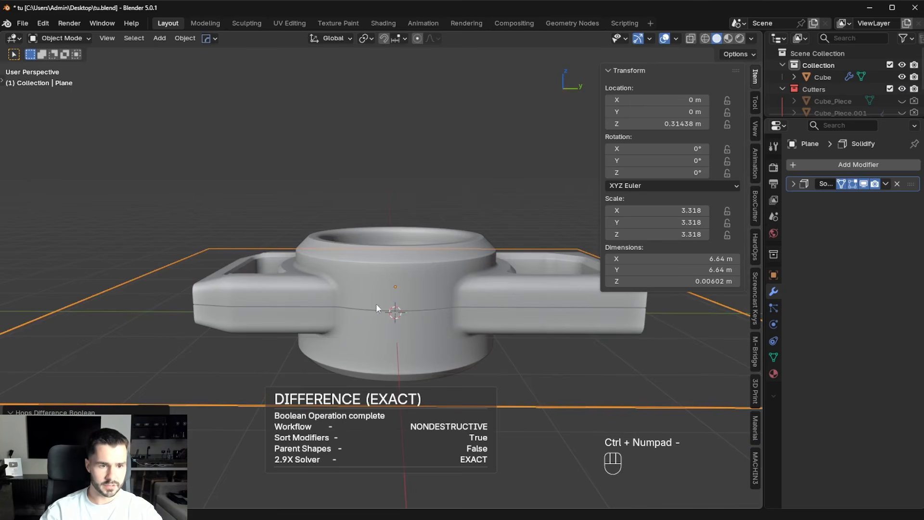
- Duplicate the cutting plane and move the copy down along Z to about -0.238 m, near the cylinder's lower chamfer
middle_drag(436, 288, 449, 256)
key(shift+d)
key(z)
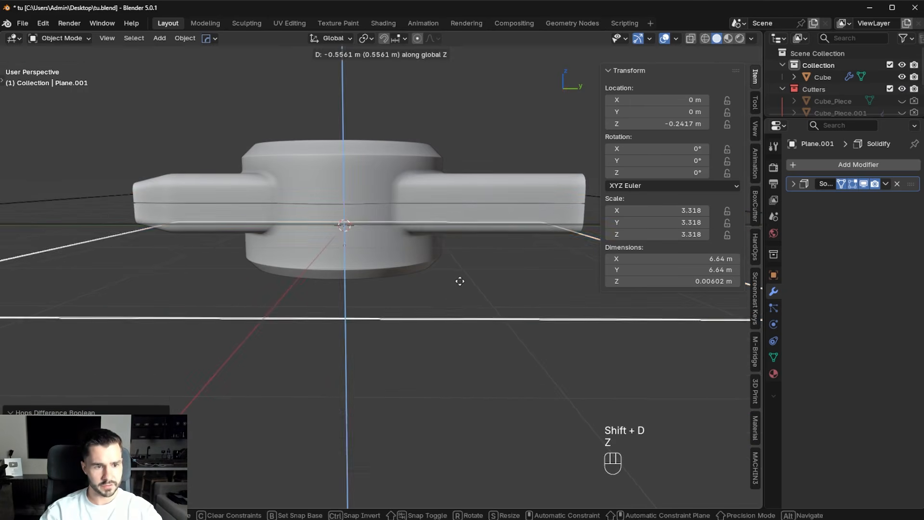
click(458, 281)
key(KP_3)
key(g)
key(z)
shift+click(475, 261)
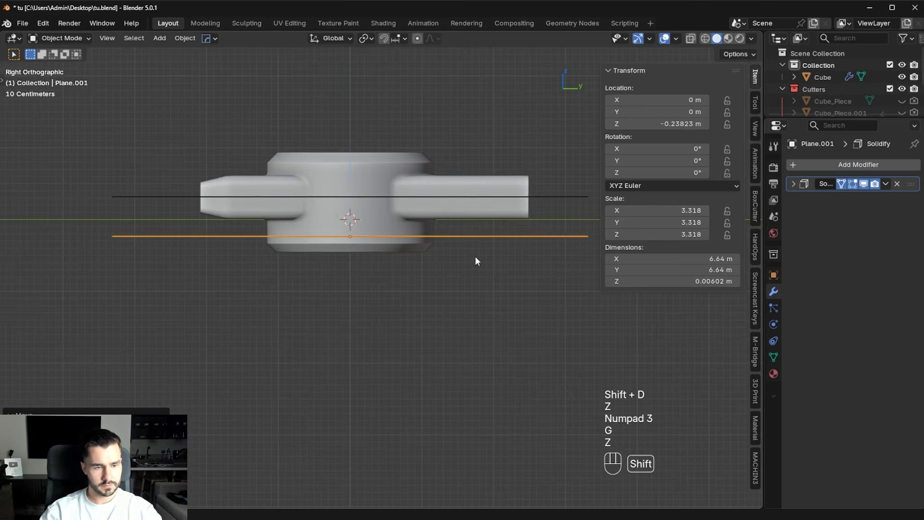
- Subtract the duplicate plane from the body with a Boolean difference and hide both cutting planes
shift+click(332, 210)
key(ctrl+KP_Subtract)
key(h)
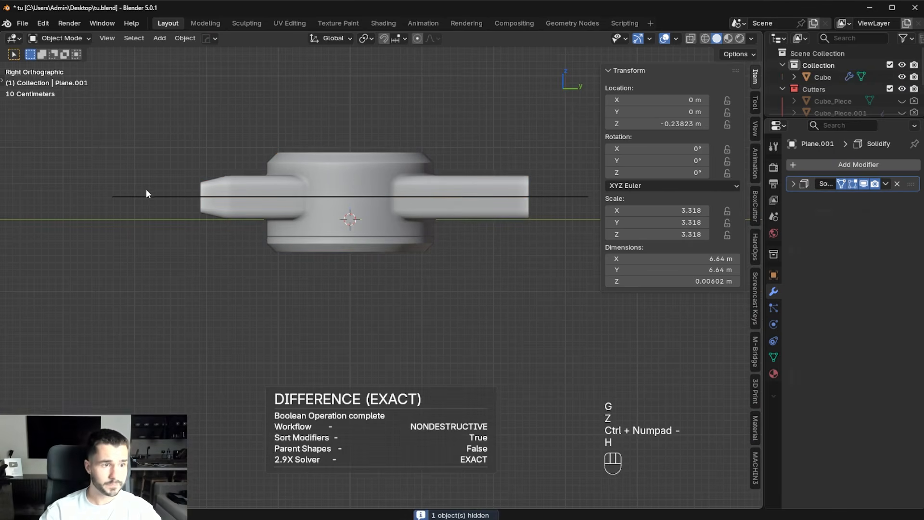
click(151, 196)
key(h)
- Check the new grooves around the slab and cylinder up close and select the body
middle_drag(326, 208, 367, 237)
scroll(366, 237, up, 5)
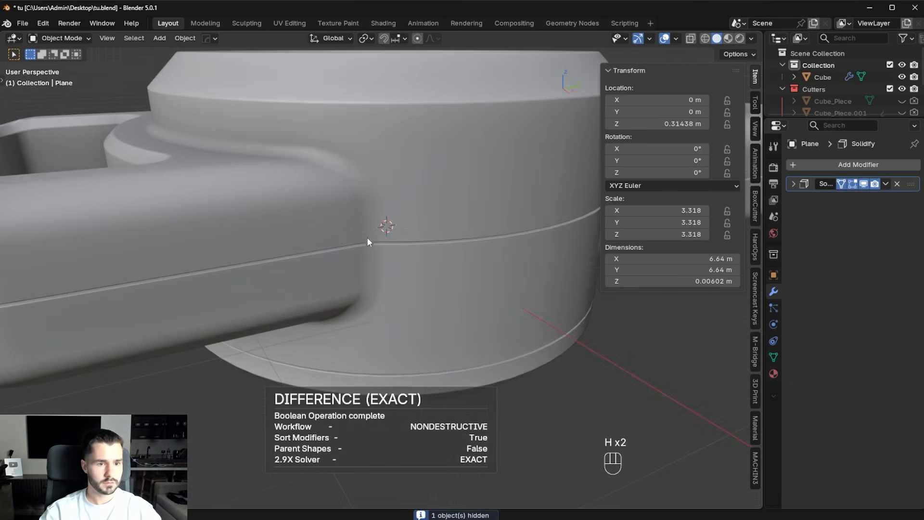
scroll(367, 236, down, 3)
click(399, 219)
key(q)
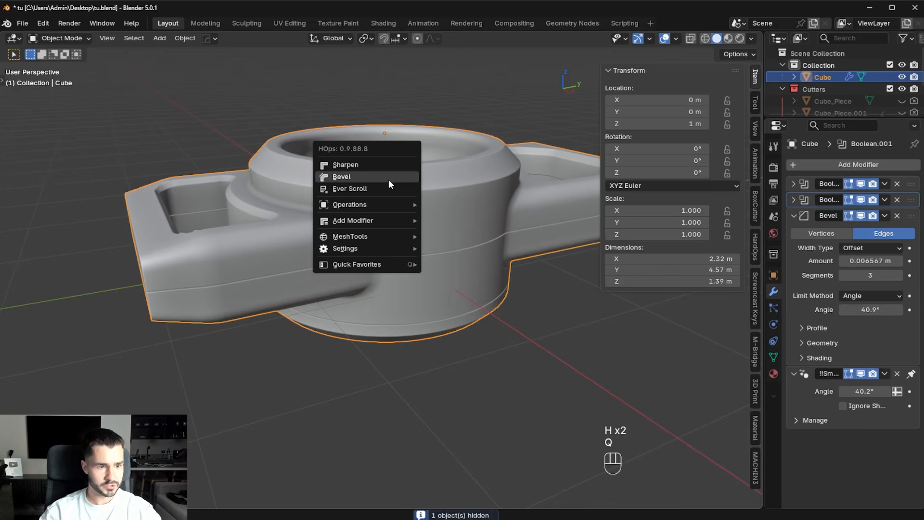
click(388, 178)
key(Escape)
- Inspect the groove's shading, collapse the body's Bevel modifier settings and add a Weighted Normal modifier
middle_drag(386, 241, 406, 245)
scroll(278, 308, up, 5)
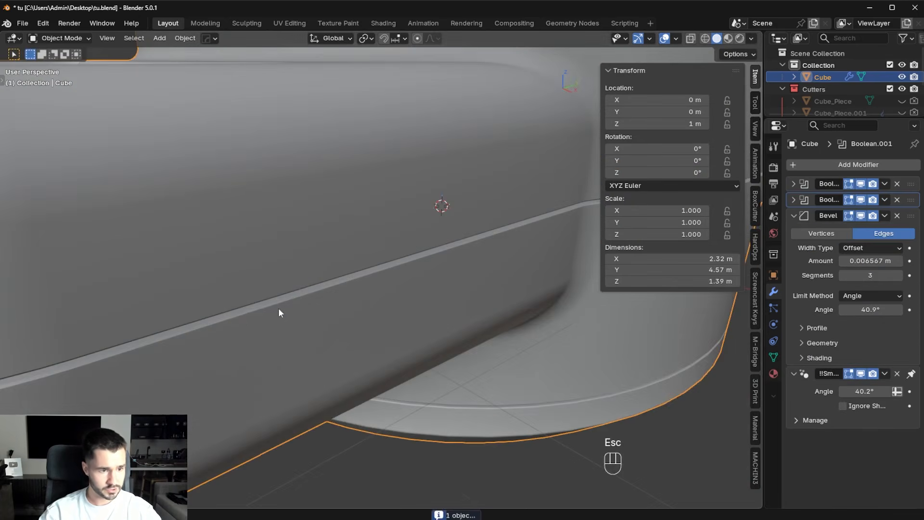
shift+middle_drag(278, 308, 343, 297)
scroll(322, 309, down, 5)
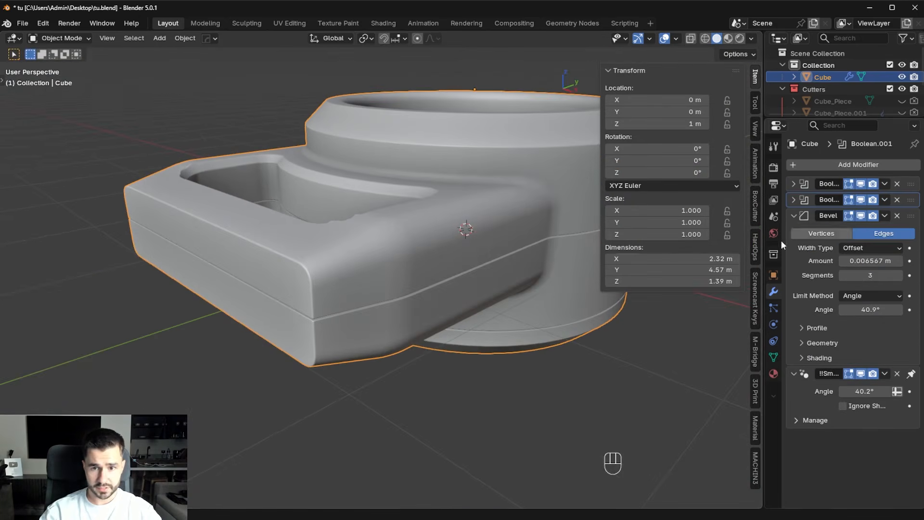
scroll(430, 335, up, 6)
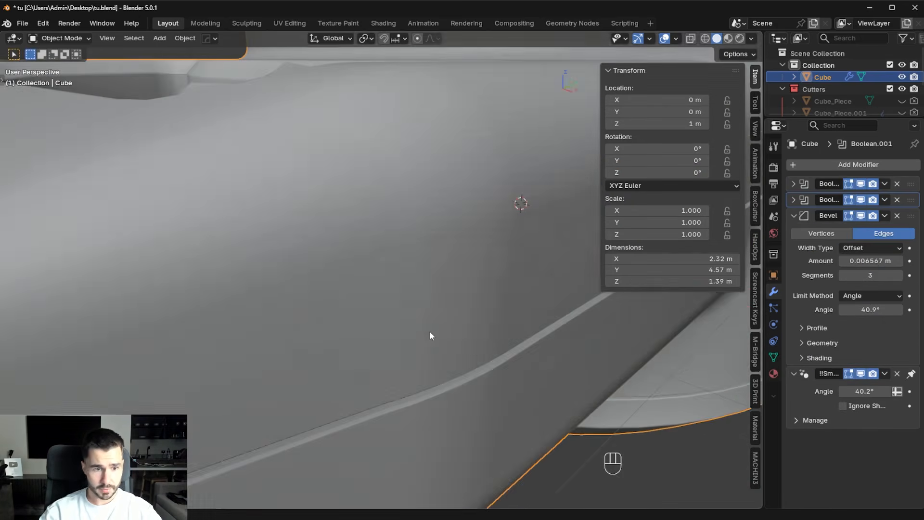
click(819, 358)
click(830, 358)
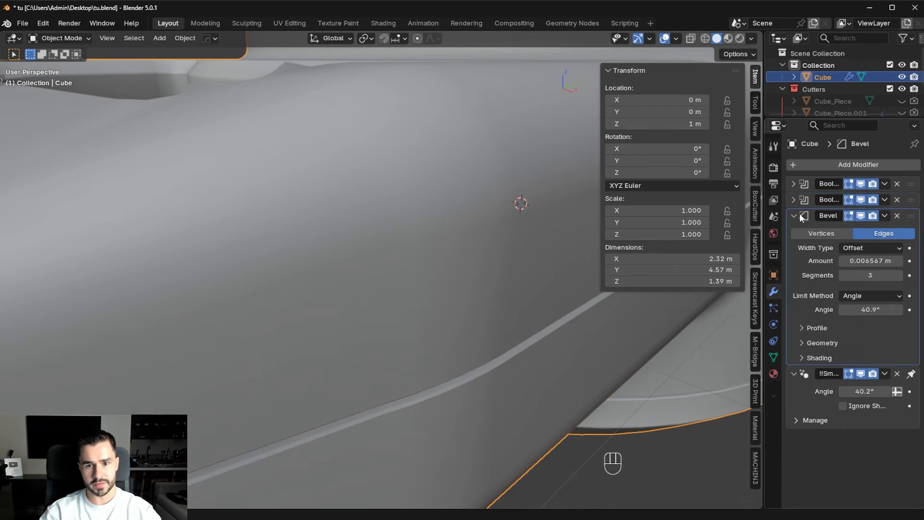
click(800, 216)
click(827, 166)
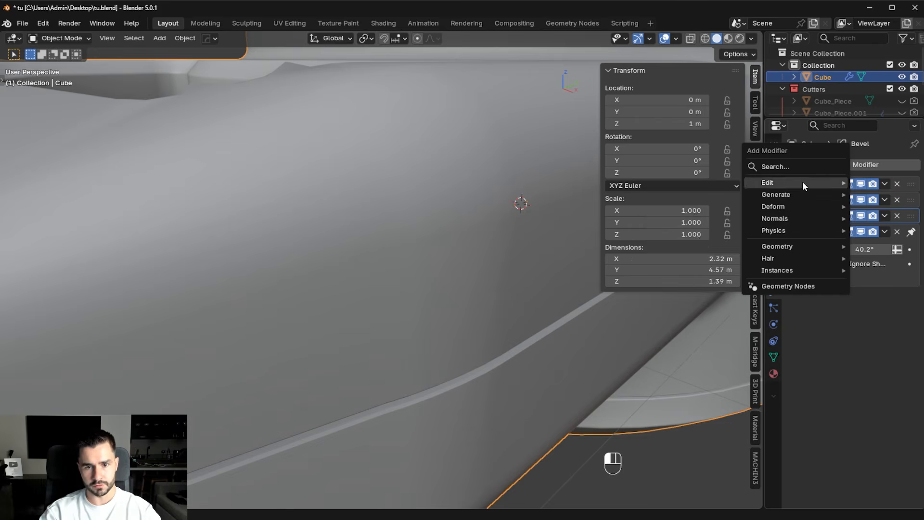
mouse_move(795, 217)
click(660, 235)
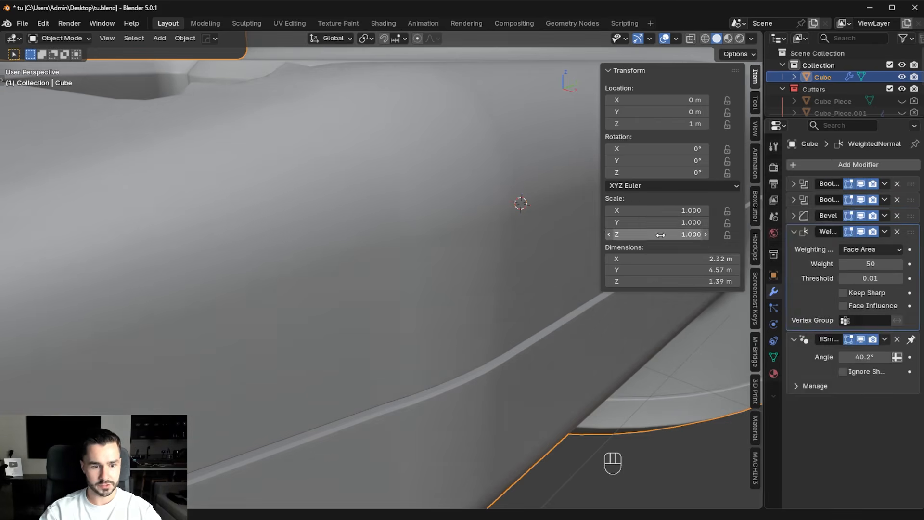
- Set the body's Smooth by Angle value to 43.3° while checking the groove's shading
scroll(407, 364, down, 3)
shift+middle_drag(407, 363, 182, 400)
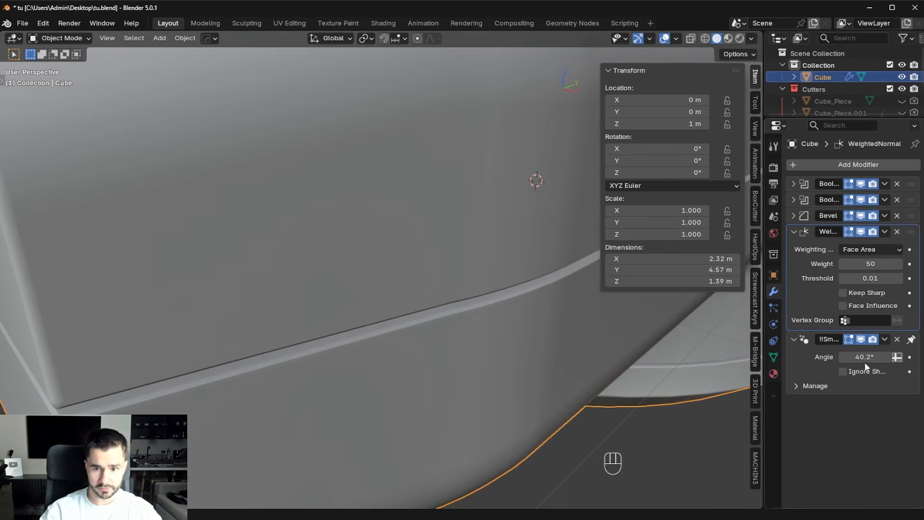
mouse_move(865, 358)
mouse_down()
mouse_move(851, 358)
mouse_move(882, 357)
mouse_up()
scroll(484, 274, down, 8)
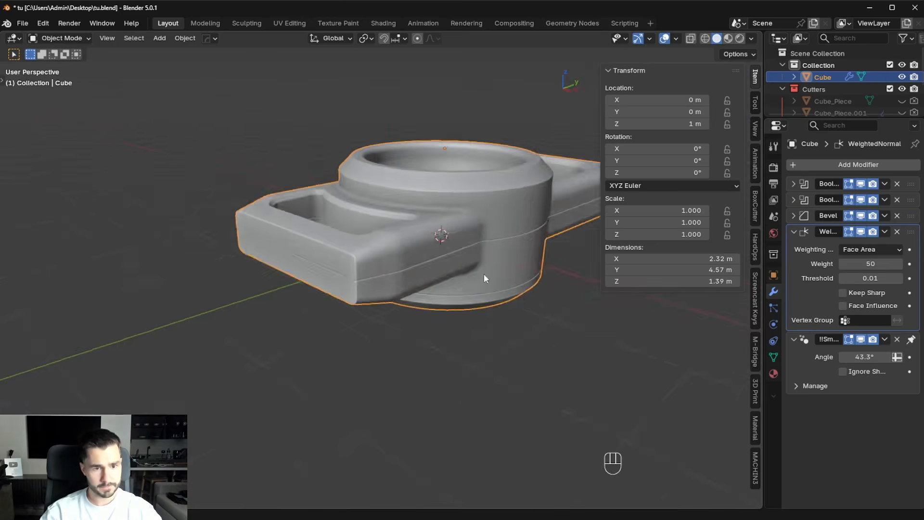
- Deselect everything and save the file
key(alt+a)
middle_drag(484, 274, 444, 239)
key(ctrl+s)
- From the top view, select the body and activate BoxCutter in Cut mode with the 64-sided circle shape
key(KP_7)
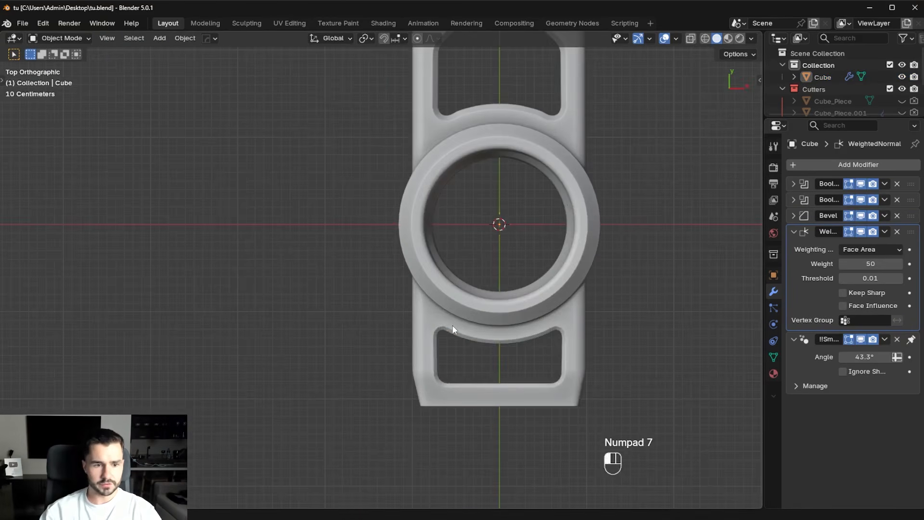
click(452, 326)
key(d)
key(alt+w)
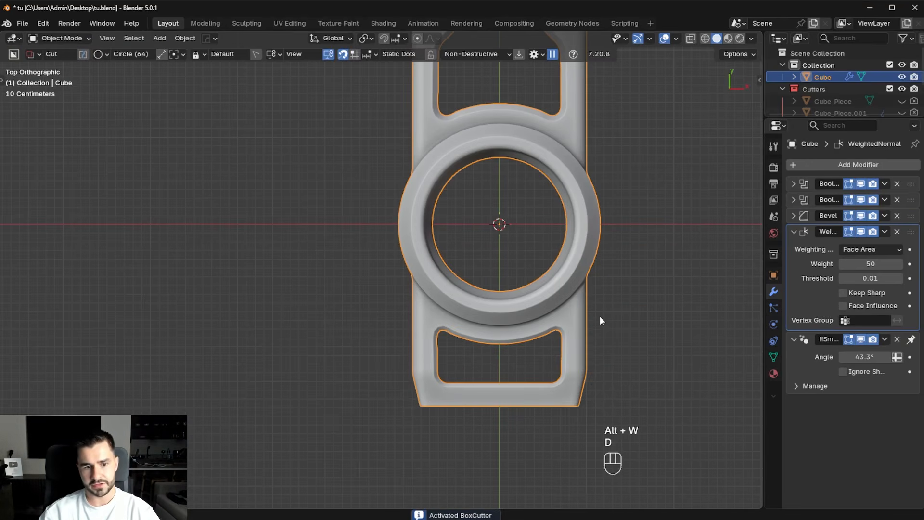
shift+middle_drag(606, 389, 488, 299)
scroll(470, 328, up, 3)
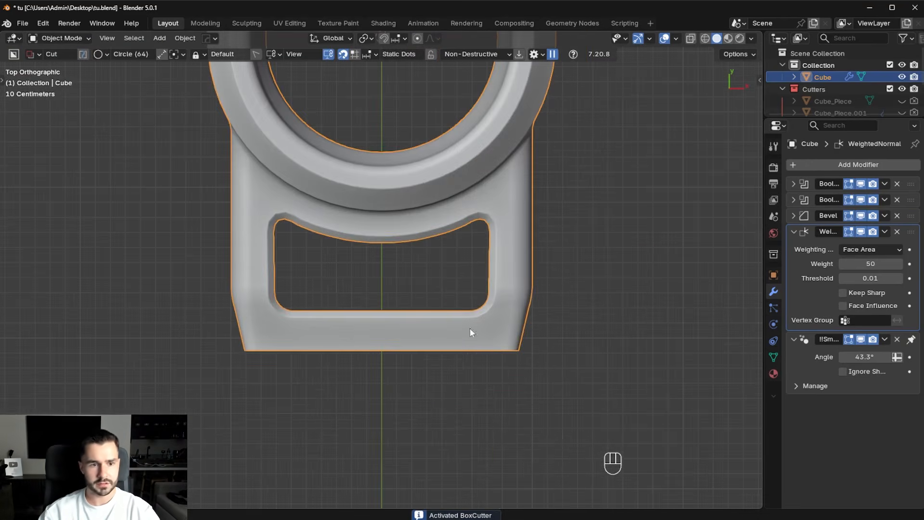
click(328, 54)
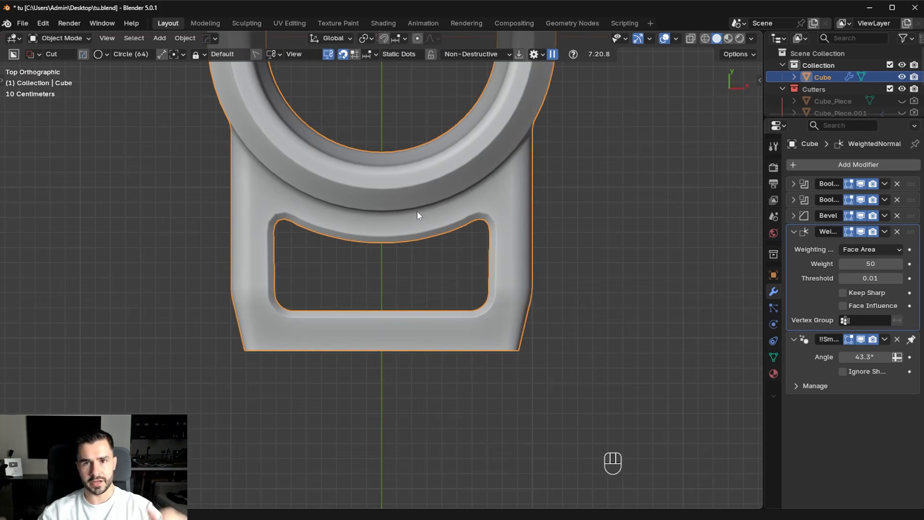
scroll(518, 315, up, 1)
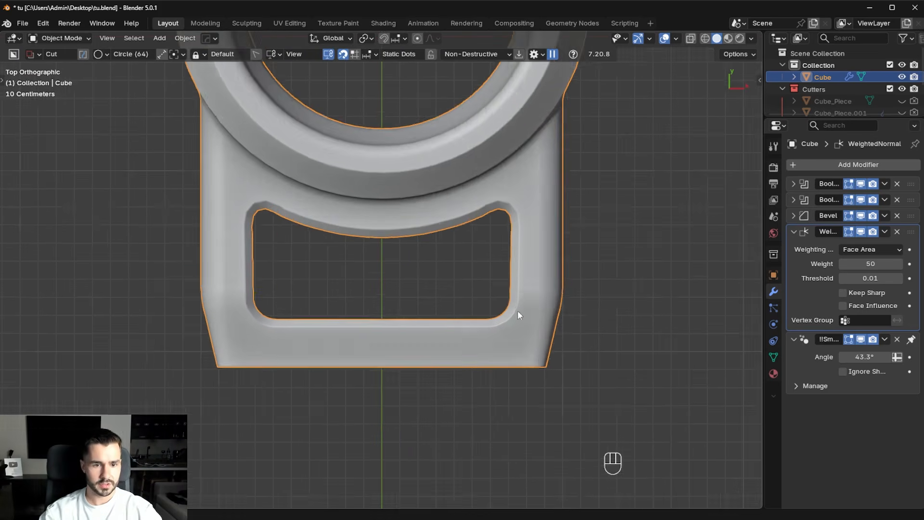
scroll(530, 294, up, 2)
scroll(538, 275, down, 3)
scroll(524, 306, up, 3)
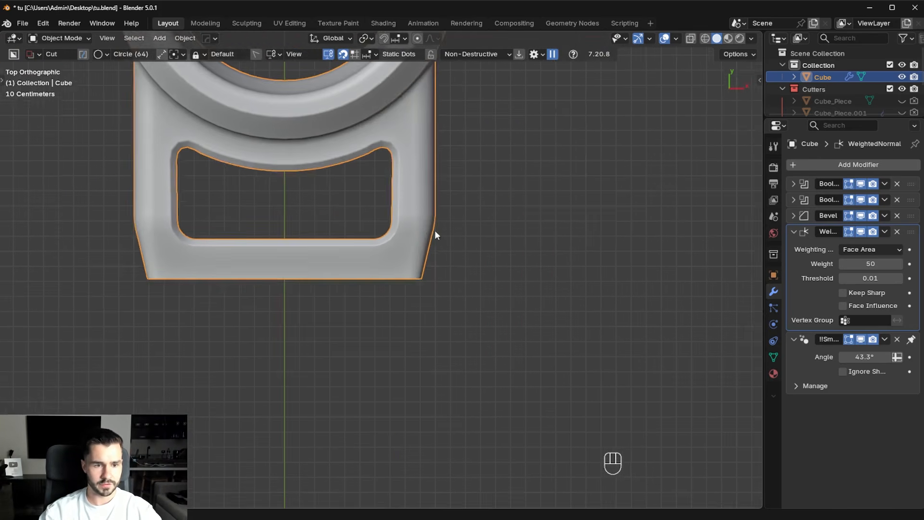
drag(405, 255, 423, 270)
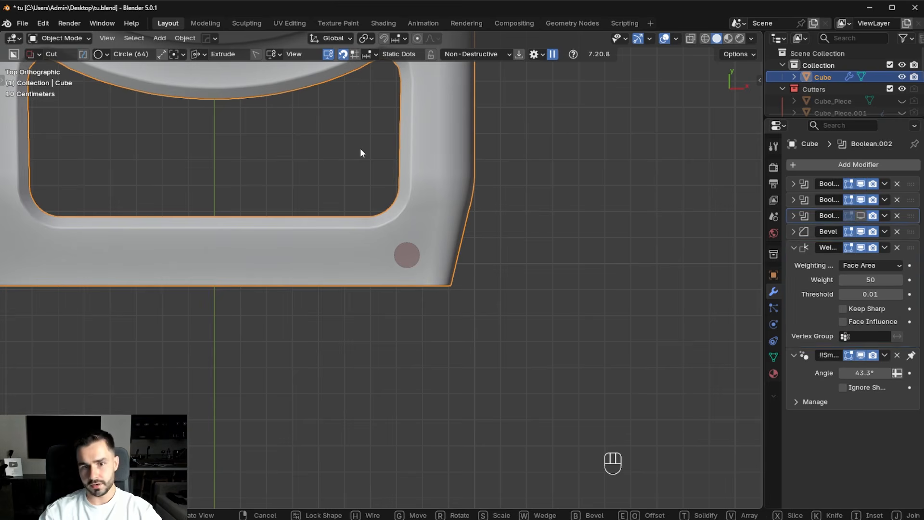
middle_drag(360, 148, 360, 148)
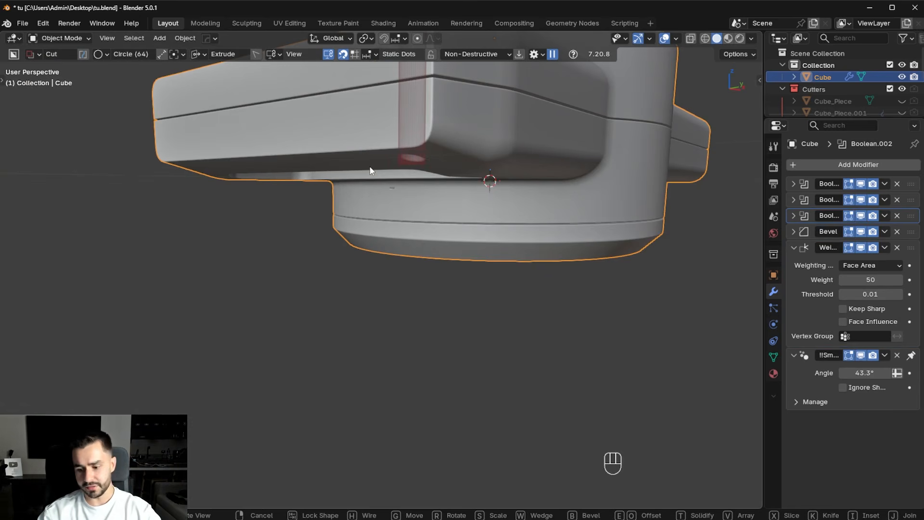
key(Escape)
key(Escape)
key(Escape)
- Return to the top view and run the Smart Apply operation on the body
key(KP_7)
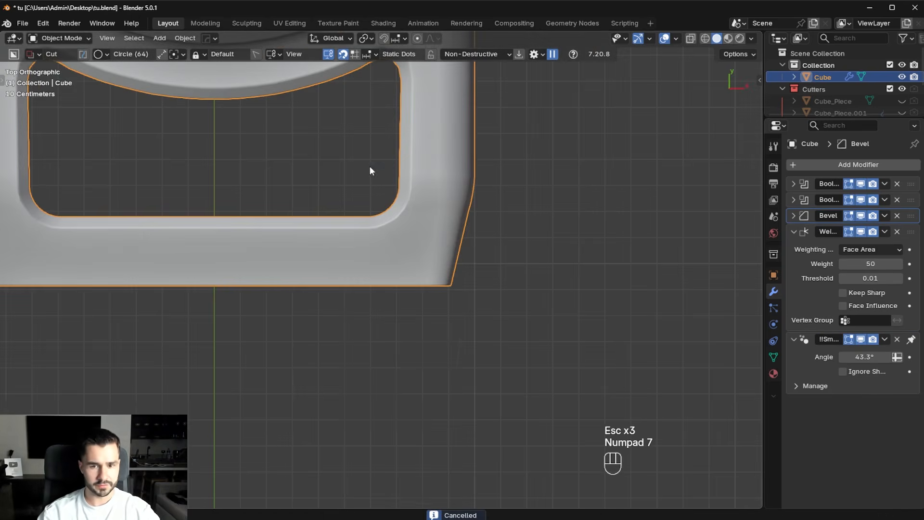
key(q)
mouse_move(565, 219)
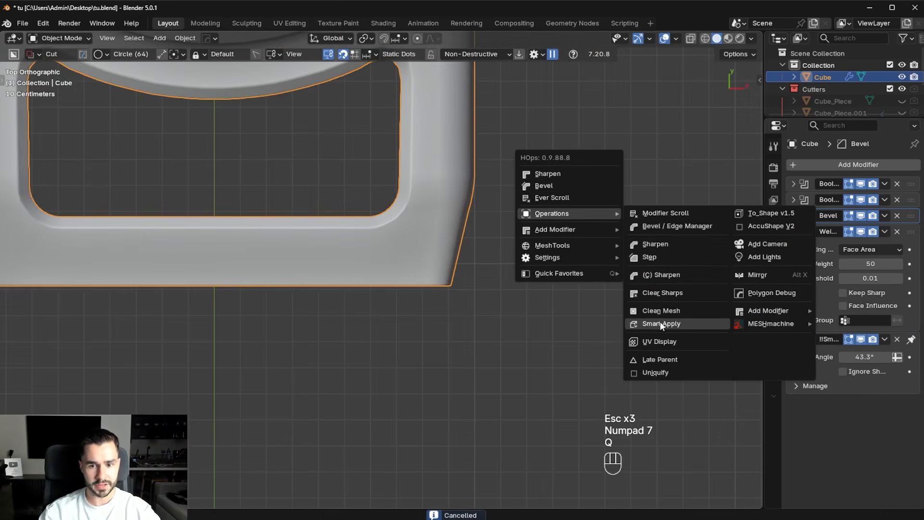
click(660, 321)
- Cut a small circular hole through the slab's corner beside the smaller opening with BoxCutter, and reveal and select its cutter
drag(404, 254, 421, 264)
mouse_move(421, 265)
middle_down()
mouse_move(403, 189)
mouse_move(420, 221)
mouse_move(433, 217)
middle_up()
click(449, 203)
scroll(449, 204, down, 3)
key(q)
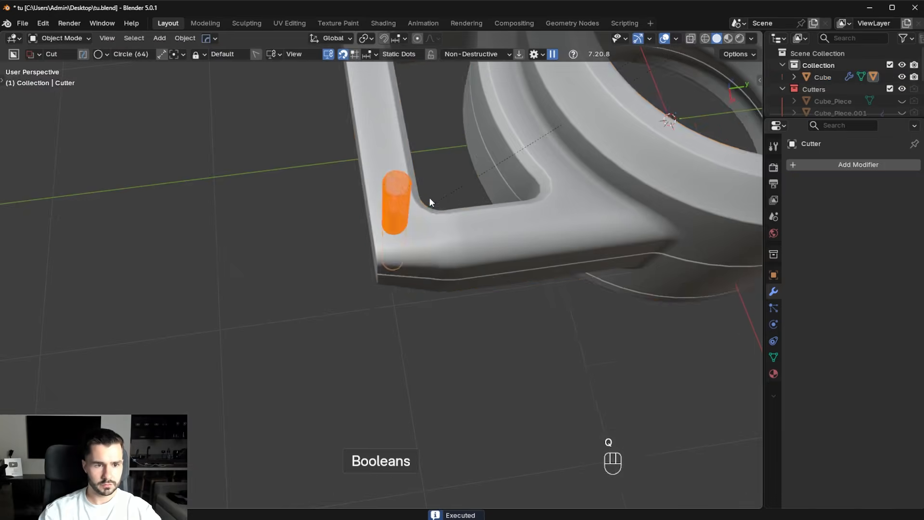
- Duplicate the hole cutter in top view about 3.03 m along Y, placing it beside the larger opening's inner corner
scroll(422, 216, down, 4)
middle_drag(415, 234, 403, 234)
key(KP_7)
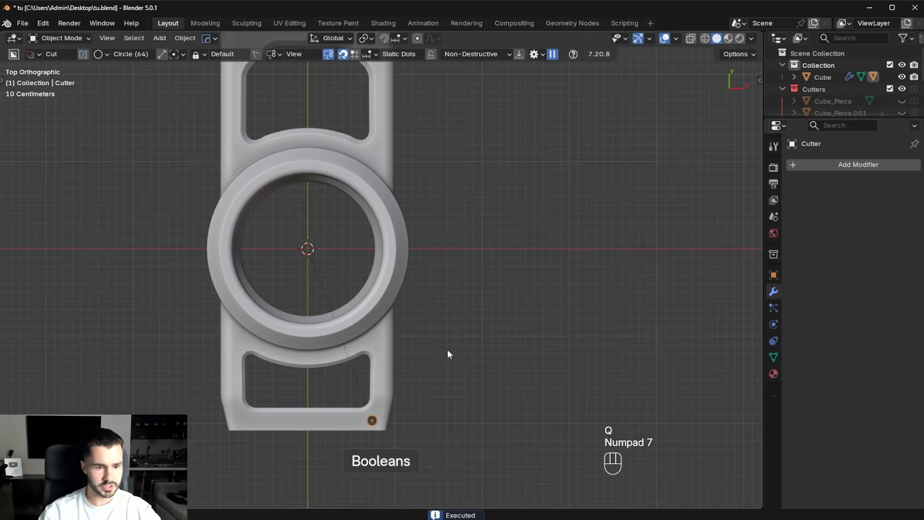
key(shift+d)
key(y)
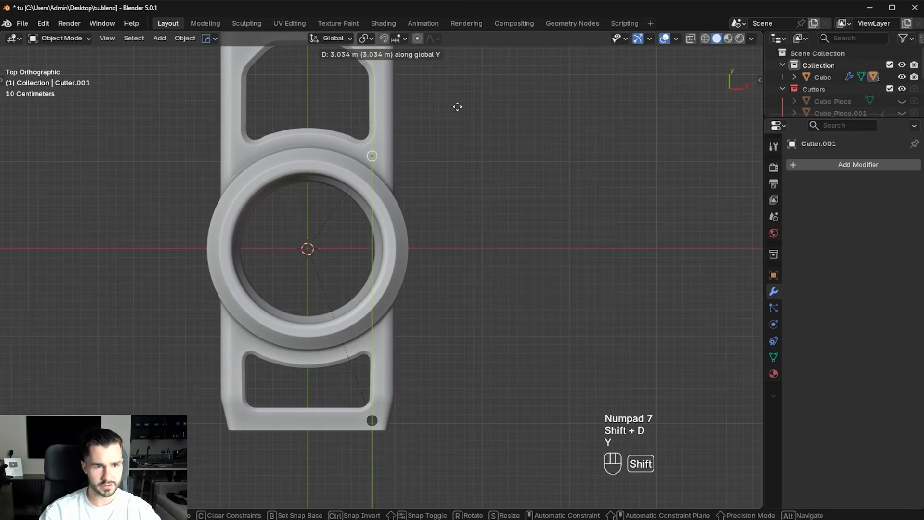
shift+click(458, 107)
- Duplicate that cutter again along Y and position the copy beside the larger opening's outer corner
shift+middle_drag(462, 219, 490, 339)
scroll(490, 339, up, 5)
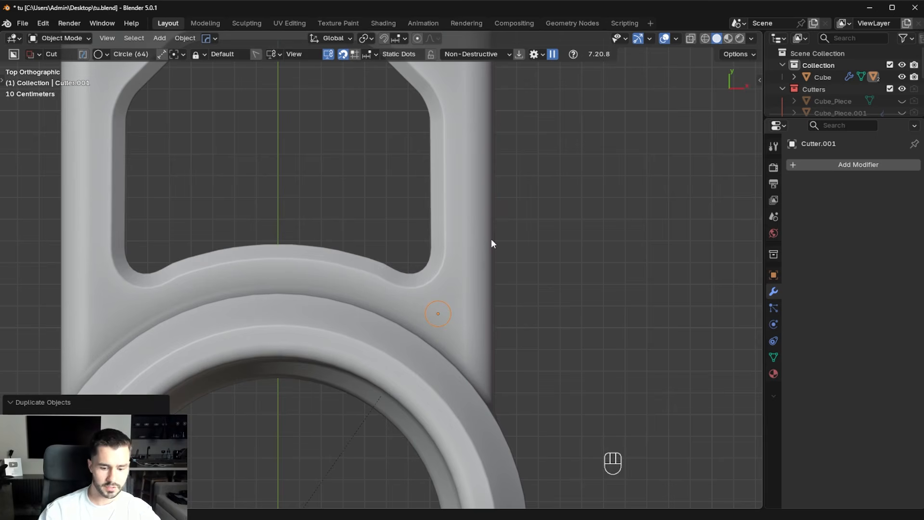
key(shift+d)
key(y)
click(578, 83)
shift+middle_drag(578, 82, 565, 233)
key(g)
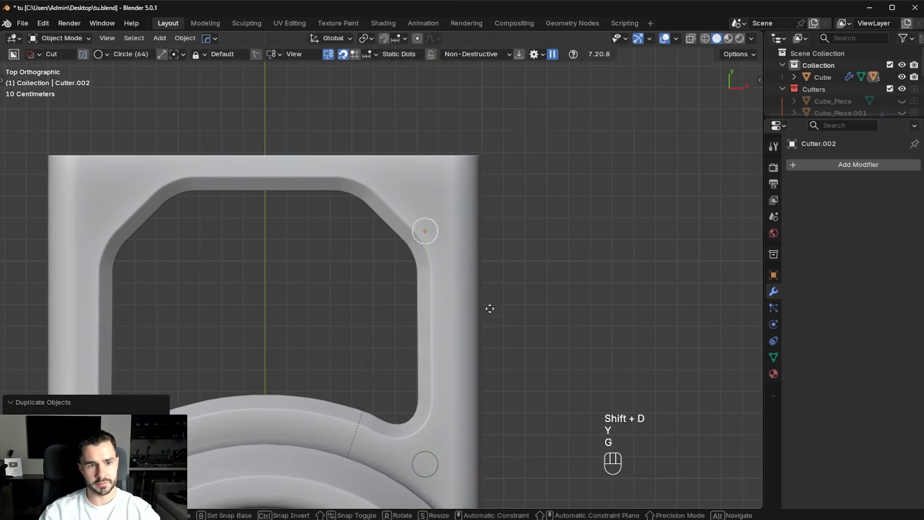
key(y)
click(498, 263)
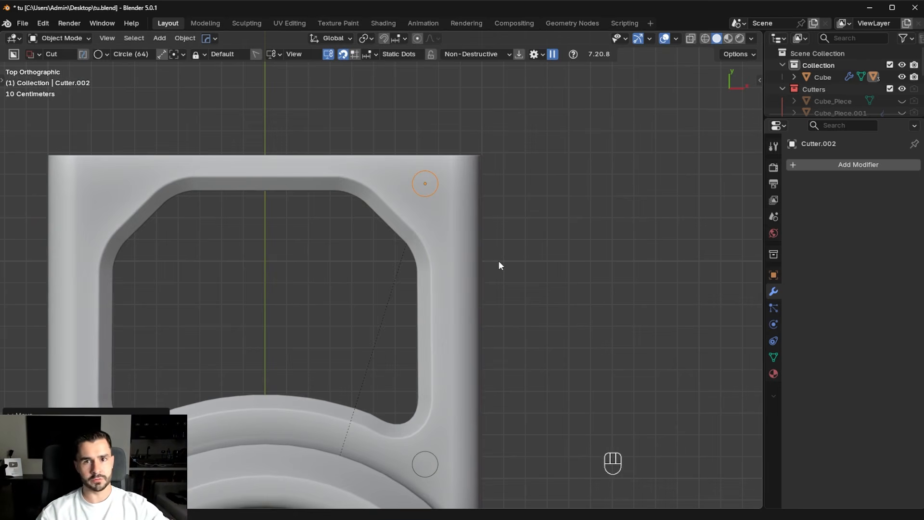
- Subtract the two new cutters from the body with a non-destructive Difference boolean
middle_drag(515, 266, 287, 181)
shift+click(244, 151)
shift+click(307, 201)
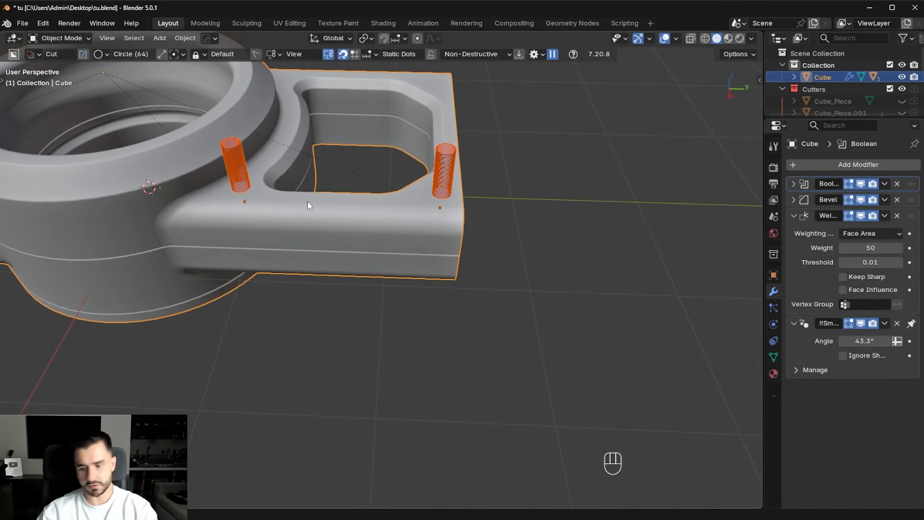
key(ctrl+KP_Subtract)
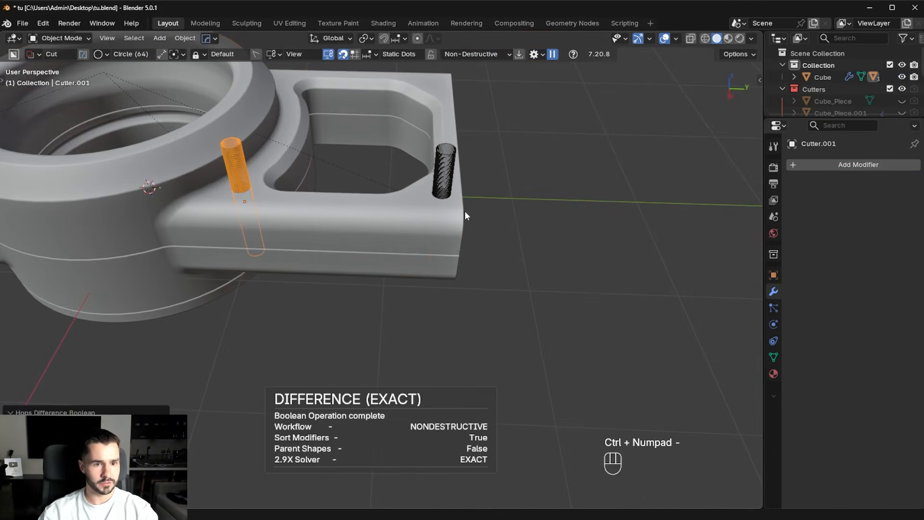
- Hide the three cylindrical hole cutters one by one
key(h)
scroll(417, 223, down, 5)
click(414, 219)
key(h)
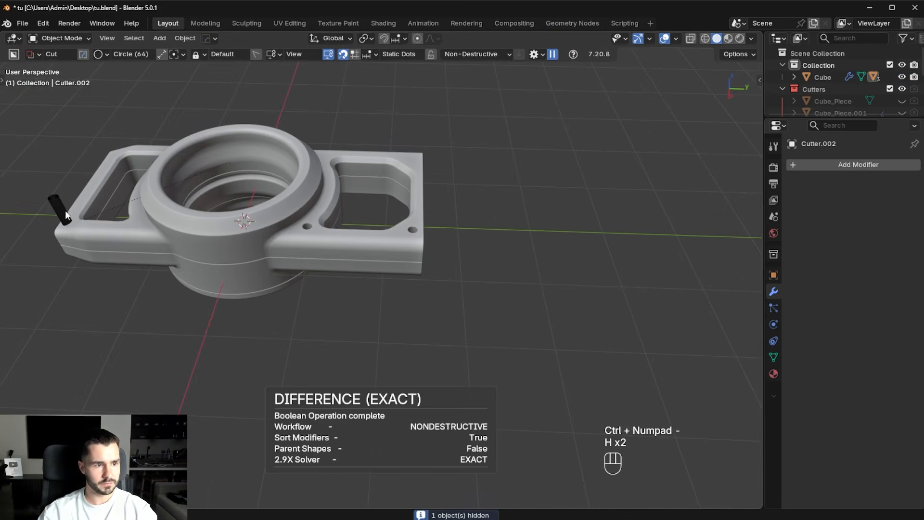
key(h)
- Mirror the body across the global X axis about the 3D cursor, then deselect everything and save the file
click(248, 242)
middle_drag(248, 242, 360, 230)
key(alt+x)
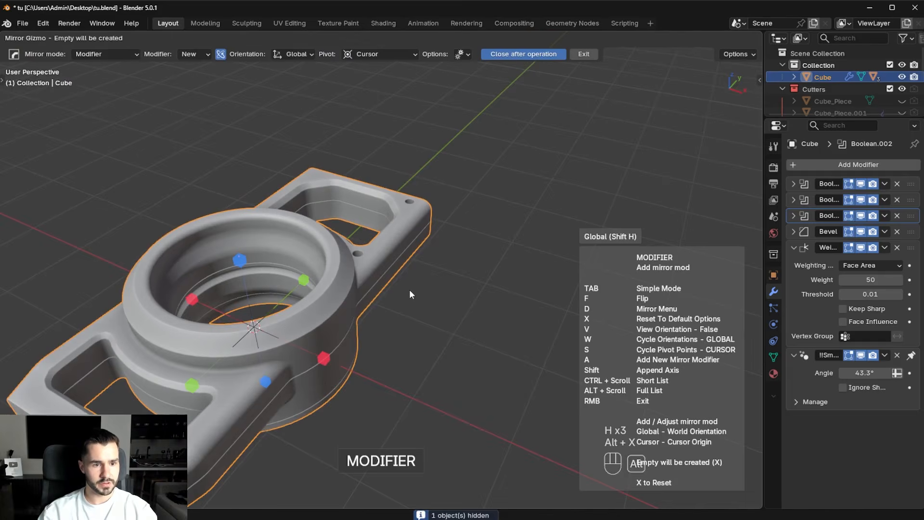
click(322, 357)
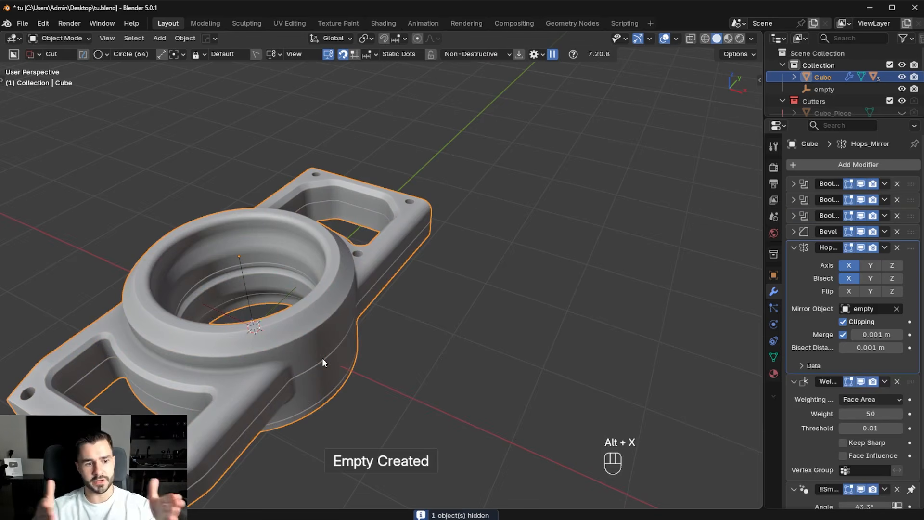
middle_drag(322, 357, 475, 312)
key(alt+a)
key(ctrl+s)
- Select the body and apply its booleans with the HardOps Csharp sharpen operation
scroll(474, 312, up, 3)
shift+middle_drag(426, 358, 298, 205)
scroll(410, 308, up, 5)
click(514, 317)
middle_drag(514, 316, 602, 282)
key(q)
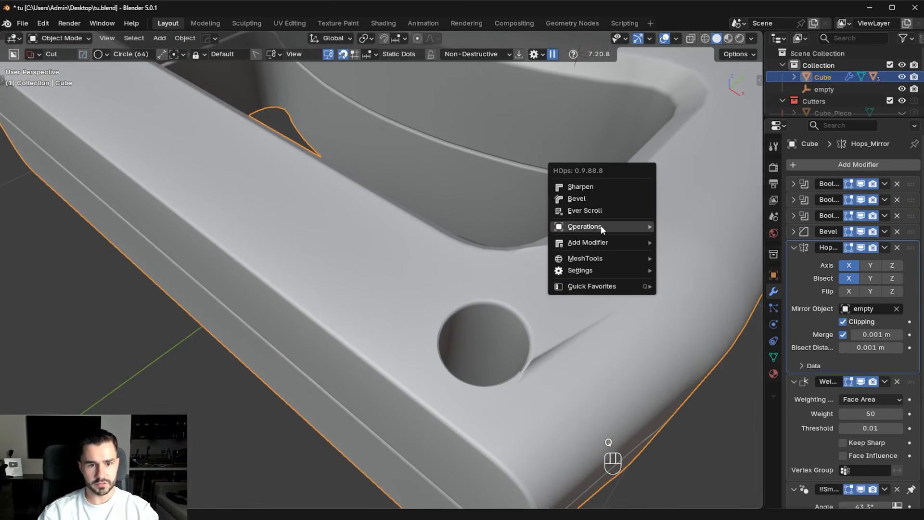
mouse_move(601, 227)
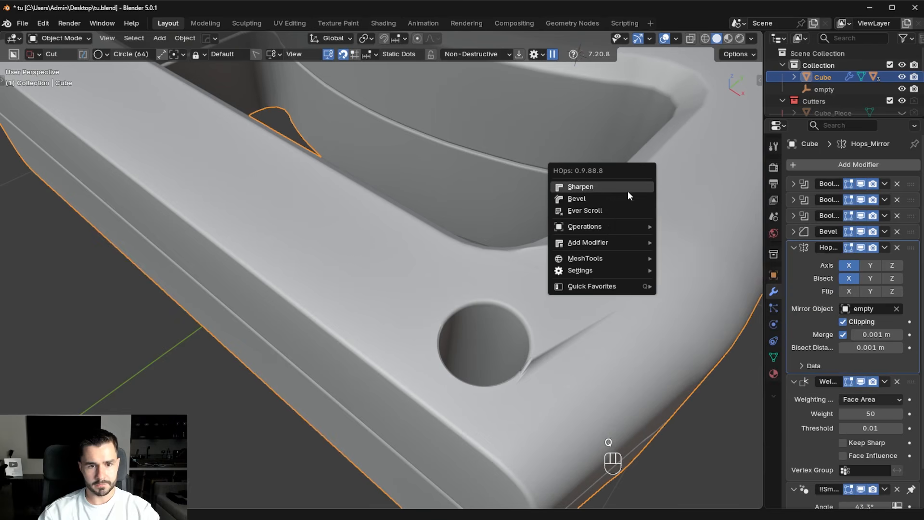
click(628, 191)
key(q)
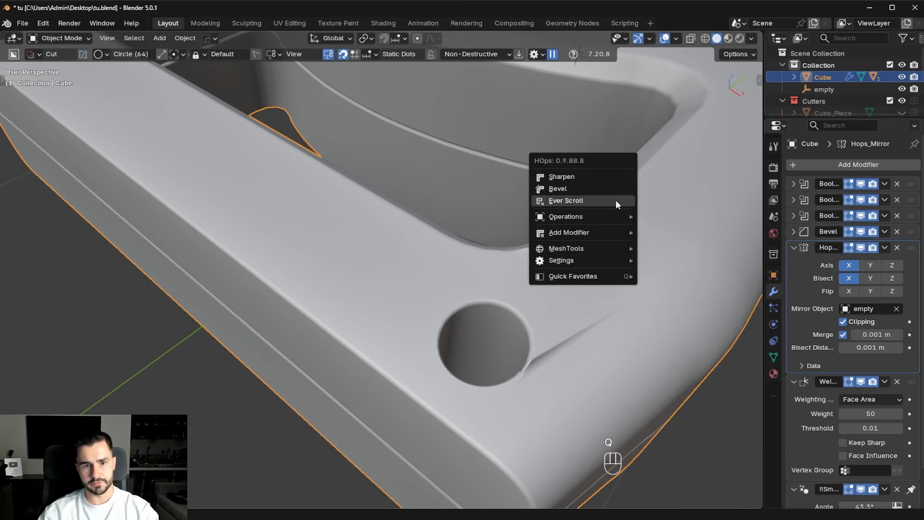
ctrl+click(597, 177)
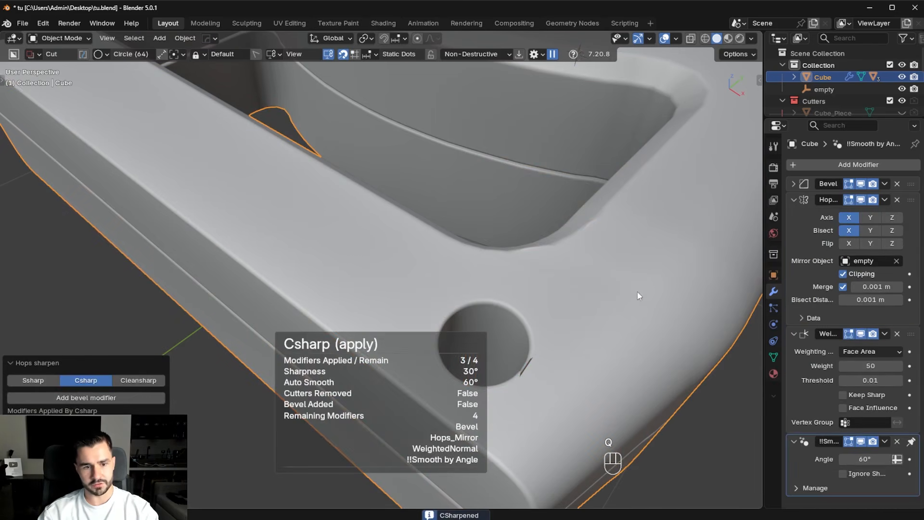
- Connect the slab-corner vertex to the rim of the hole beside the smaller opening and dissolve the old diagonal edge
key(Tab)
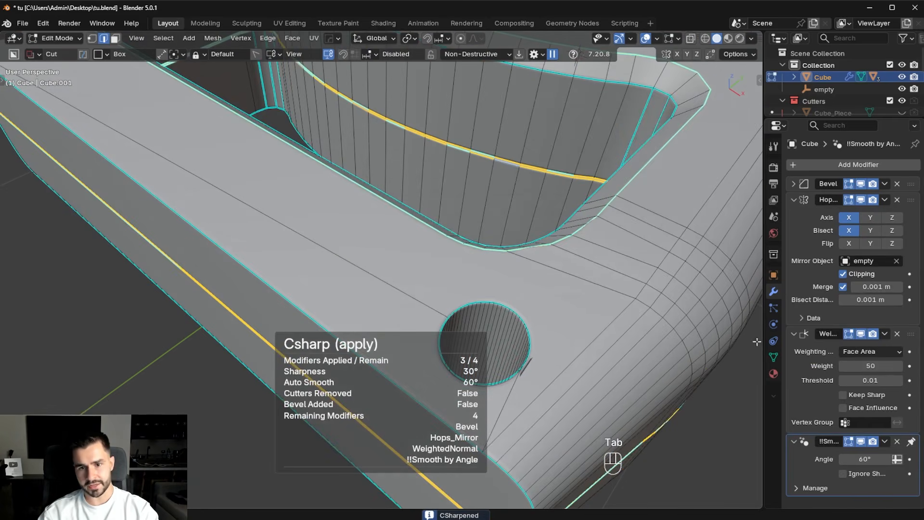
key(Tab)
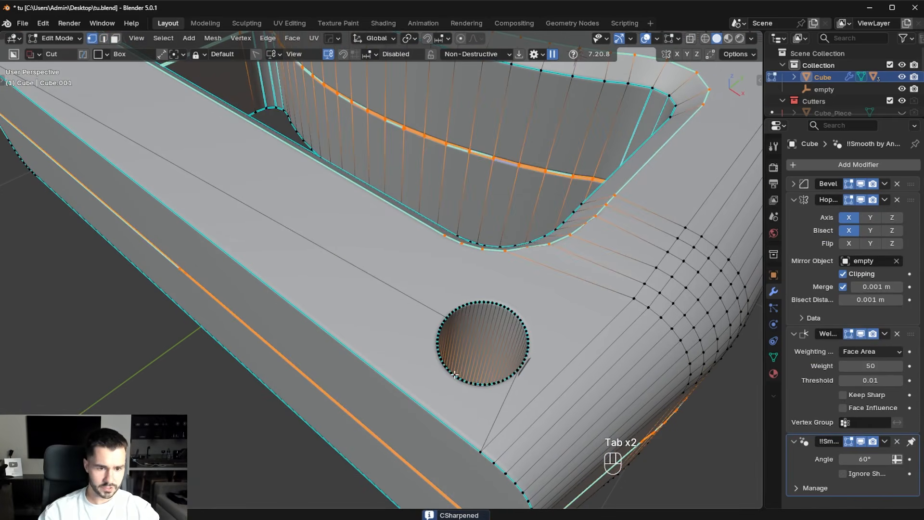
click(479, 451)
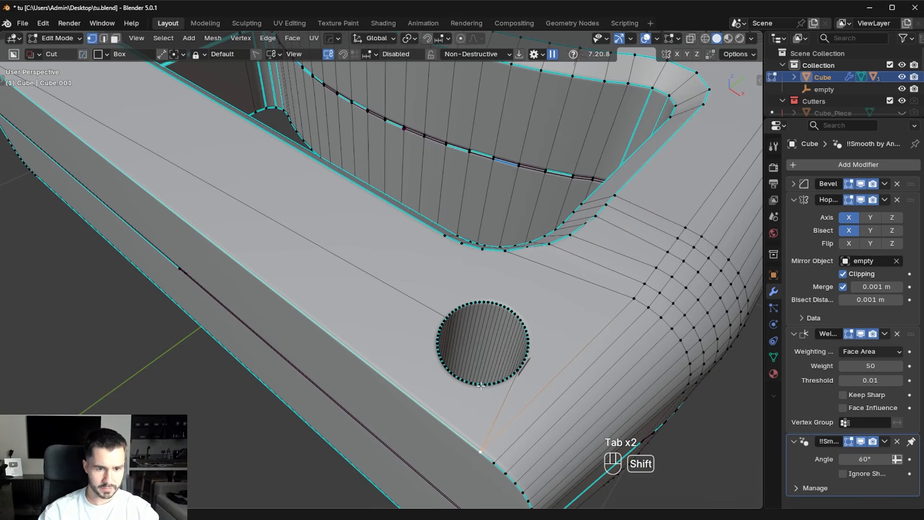
key(Tab)
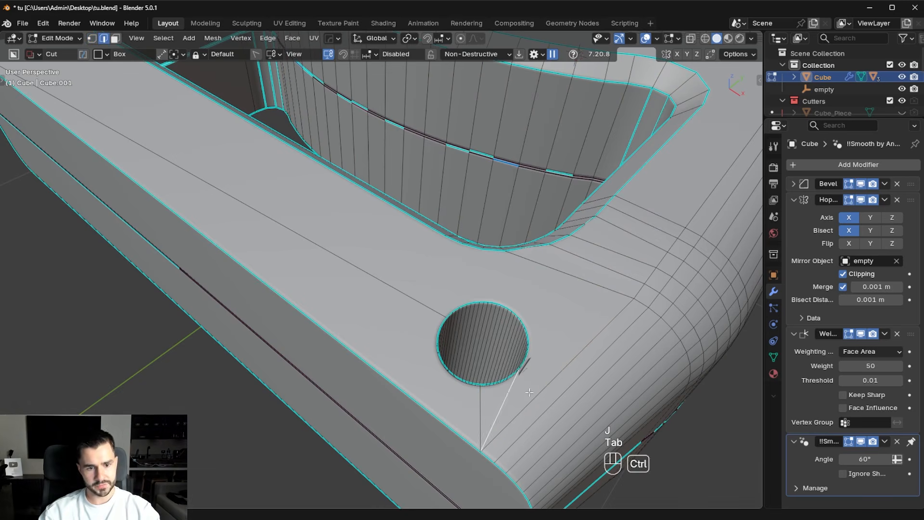
key(ctrl+x)
- Bevel the top rim of the hole beside the smaller opening by about 0.017 m with one segment
scroll(530, 380, up, 5)
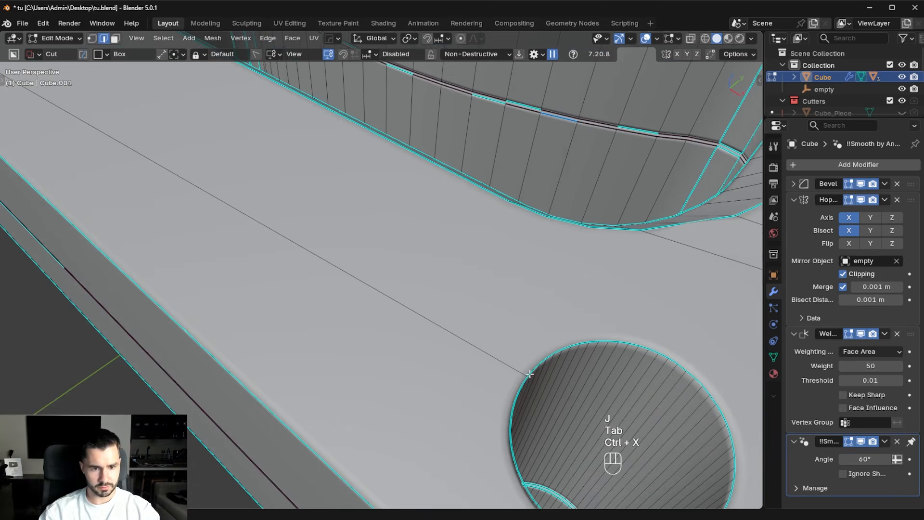
alt+middle_click(563, 343)
key(ctrl+b)
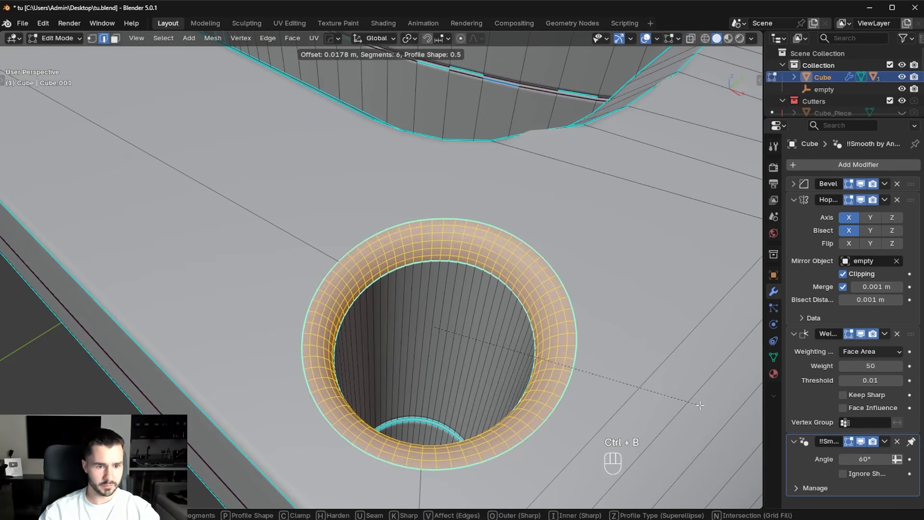
scroll(700, 406, down, 5)
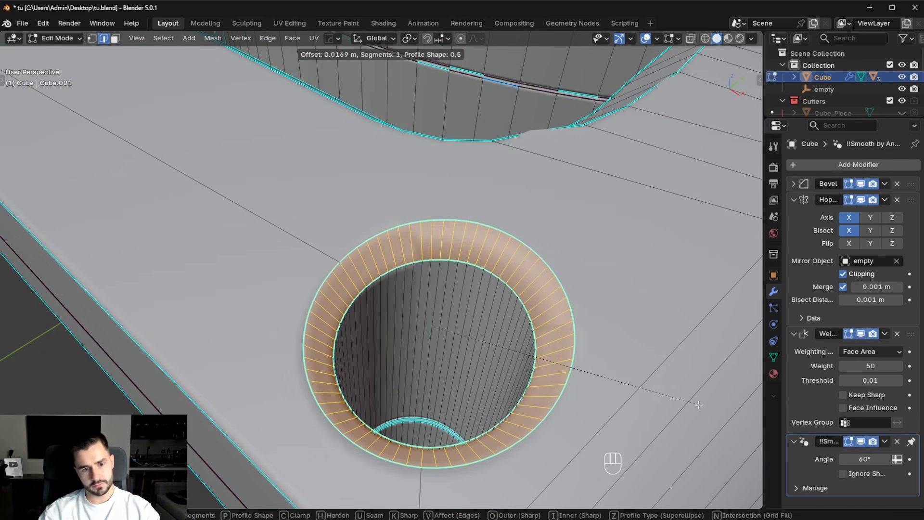
click(698, 405)
key(Tab)
key(q)
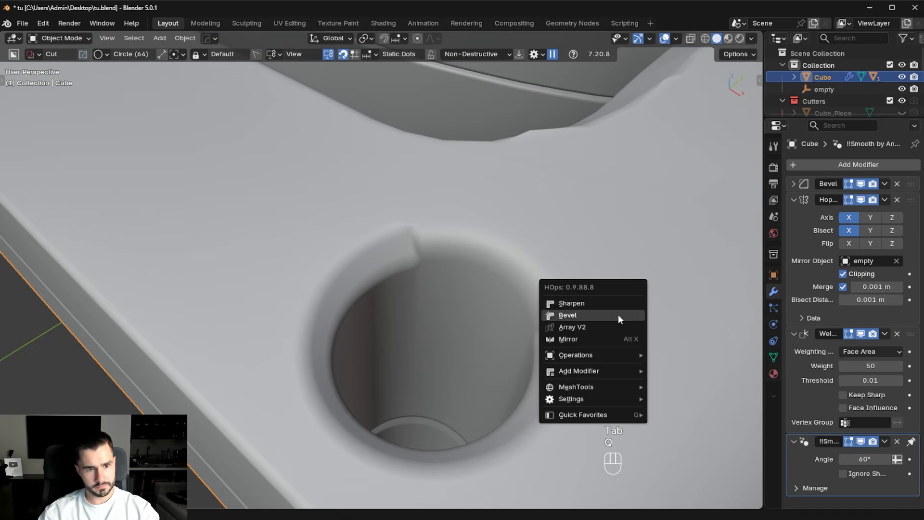
click(619, 314)
key(Escape)
key(q)
click(621, 314)
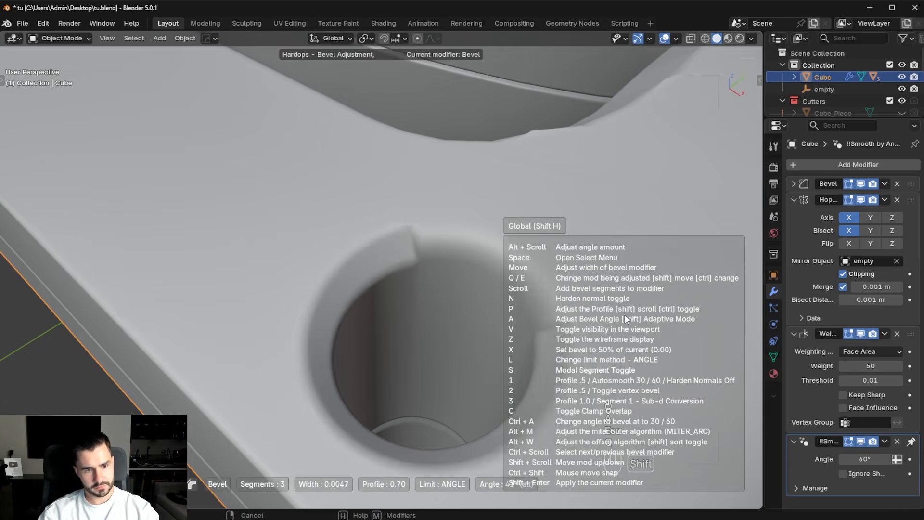
click(626, 315)
key(Tab)
key(ctrl+z)
key(ctrl+z)
key(ctrl+z)
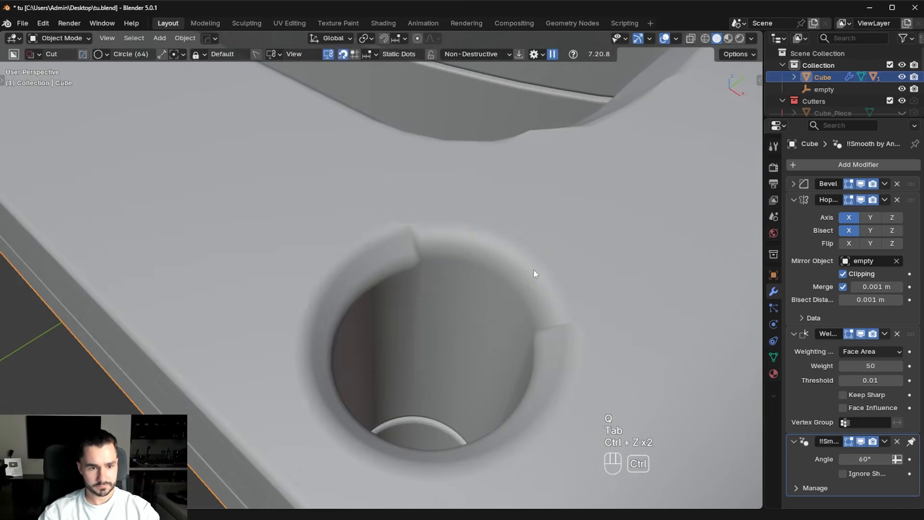
key(ctrl+z)
key(ctrl+shift+z)
key(Tab)
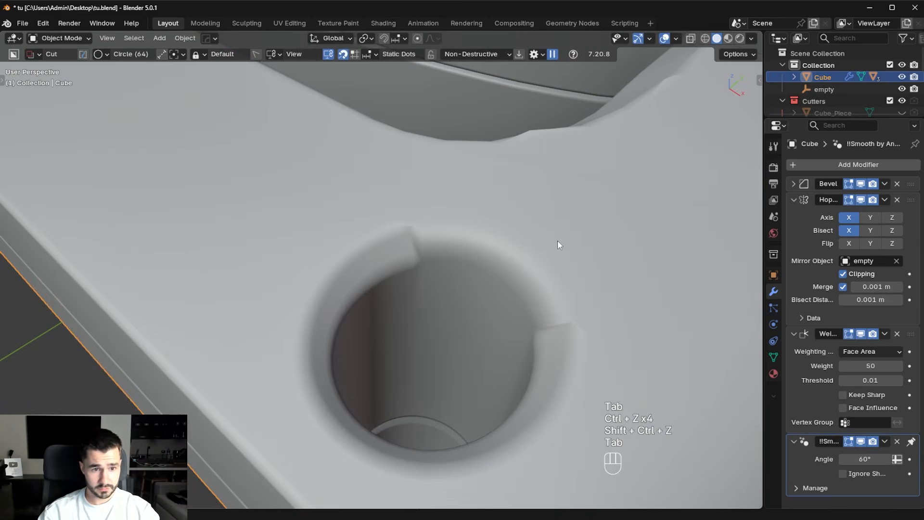
- Set the Bevel modifier's limit angle to 35.7°
click(794, 184)
drag(871, 277, 845, 277)
scroll(479, 334, down, 6)
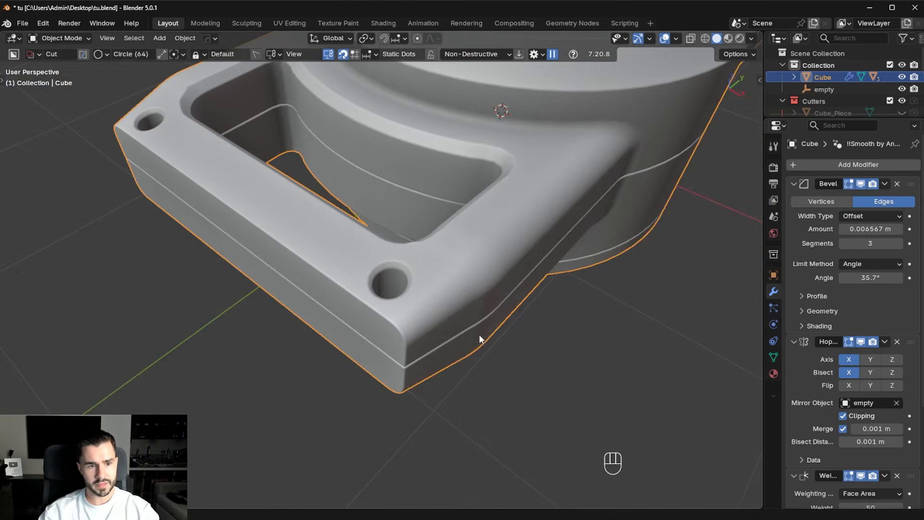
- Bevel the top rim of the hole at the larger opening's inner corner with one segment
middle_drag(479, 334, 447, 301)
key(Tab)
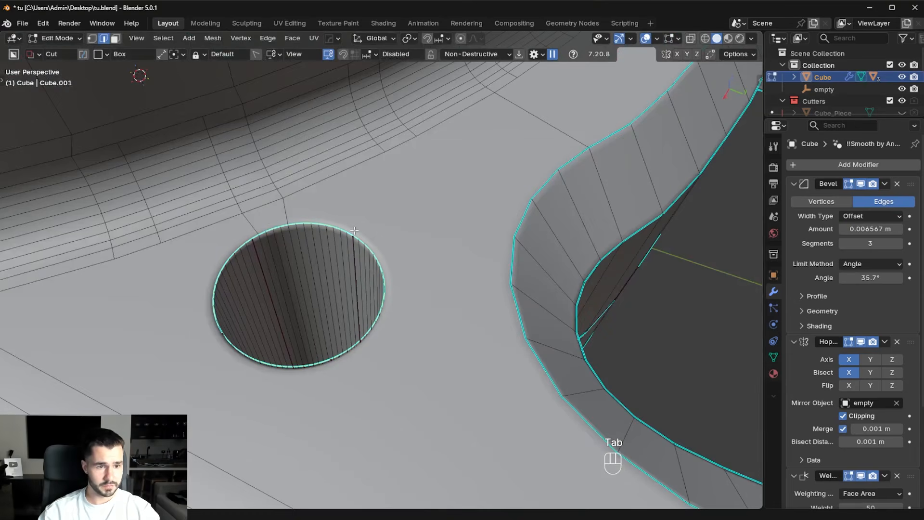
key(ctrl+b)
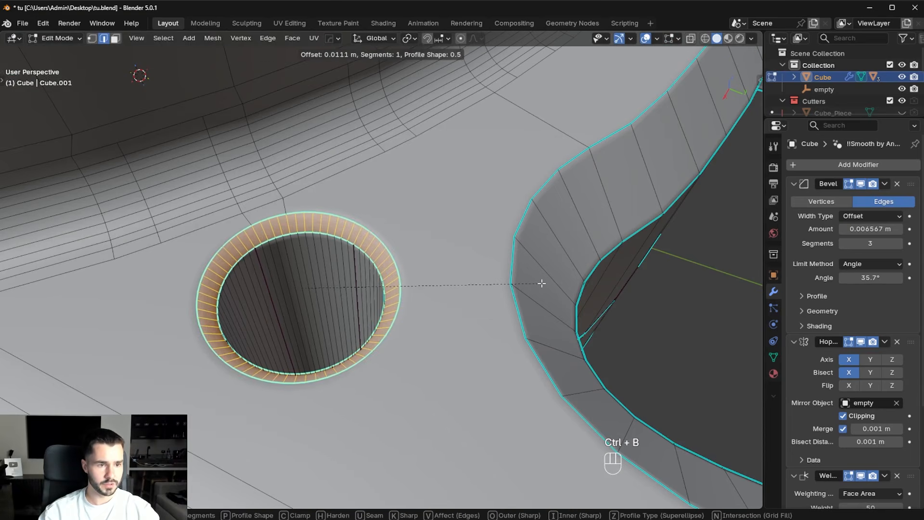
click(580, 286)
key(Tab)
- Select the whole mesh in Edit Mode and set the edges' mean crease and mean bevel weight to 0
scroll(501, 303, down, 10)
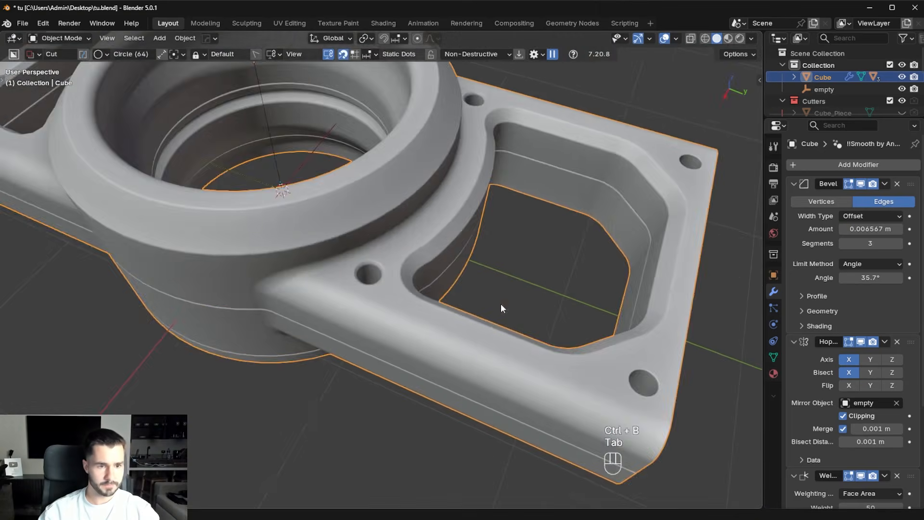
shift+middle_drag(639, 349, 500, 301)
scroll(500, 308, up, 7)
key(Tab)
click(503, 434)
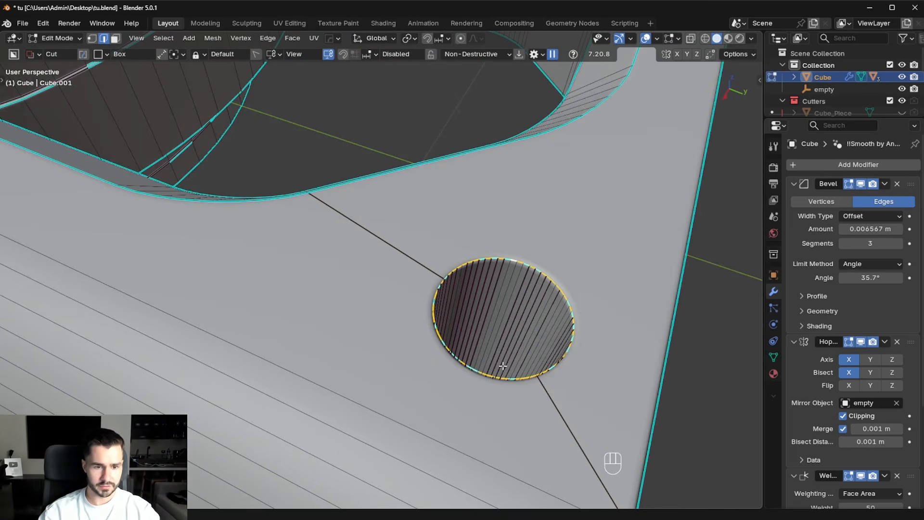
key(a)
key(n)
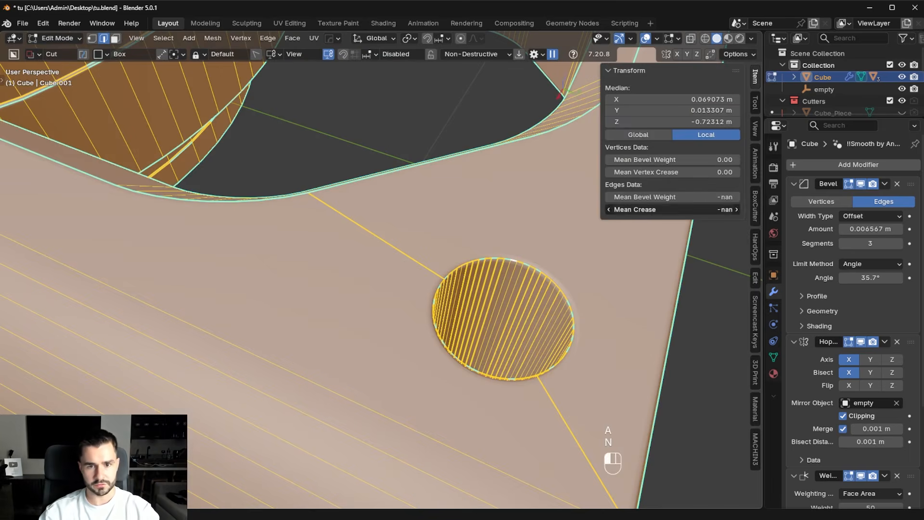
click(713, 208)
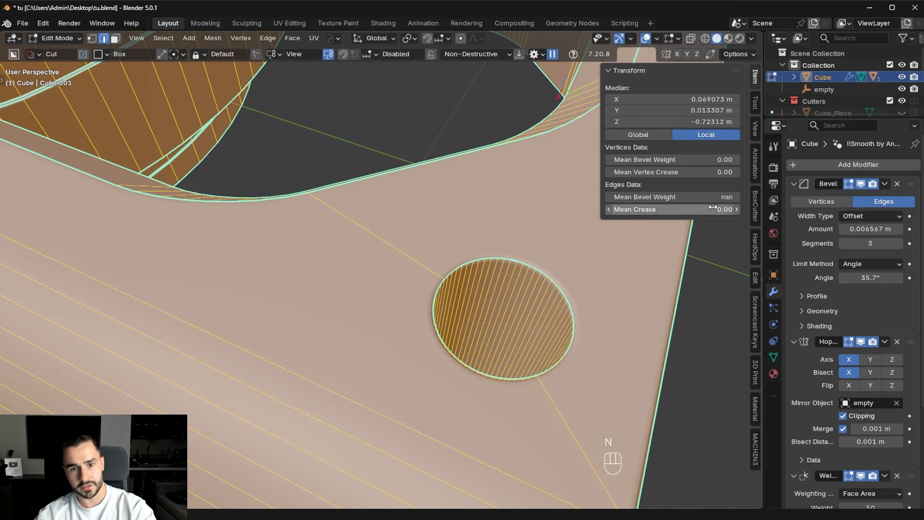
click(721, 197)
text(0)
key(Return)
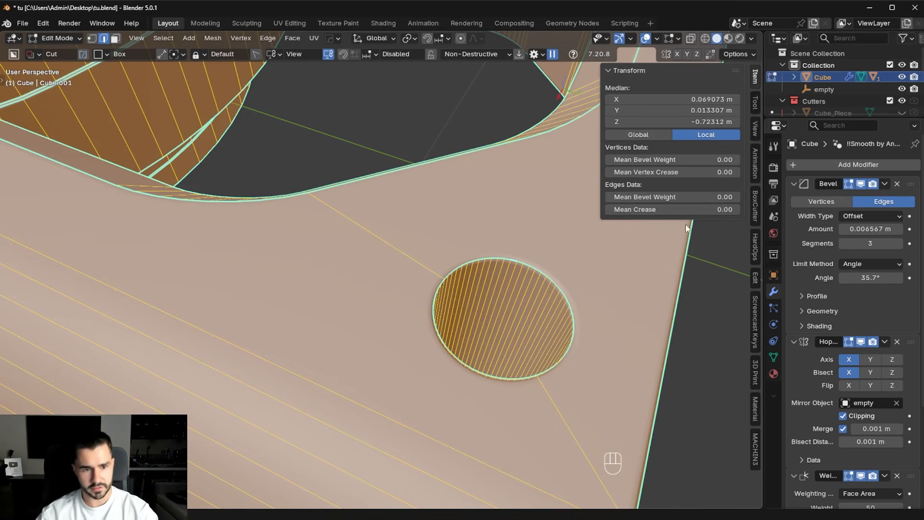
- Bevel the top rim of the hole at the larger opening's outer corner by 0.0192 m with one segment
alt+click(481, 257)
middle_drag(481, 257, 562, 313)
key(ctrl+b)
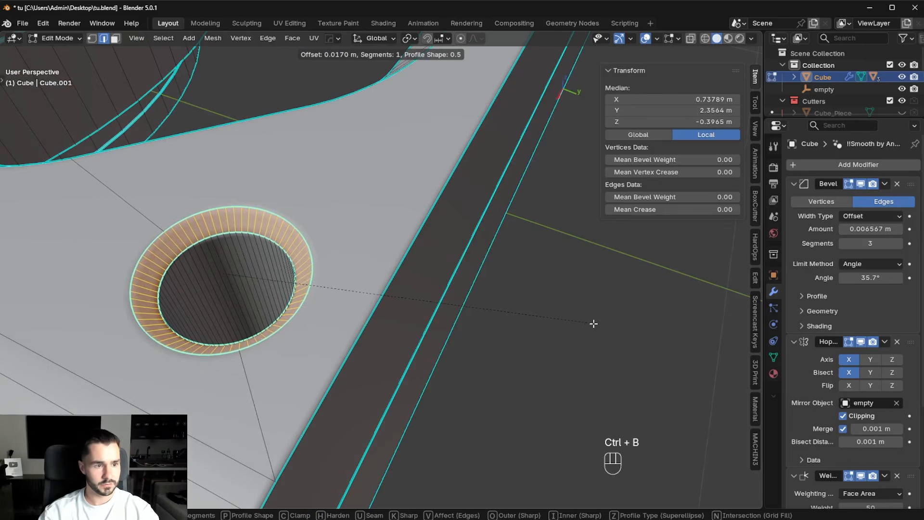
key(shift)
click(604, 325)
key(Tab)
scroll(340, 149, down, 7)
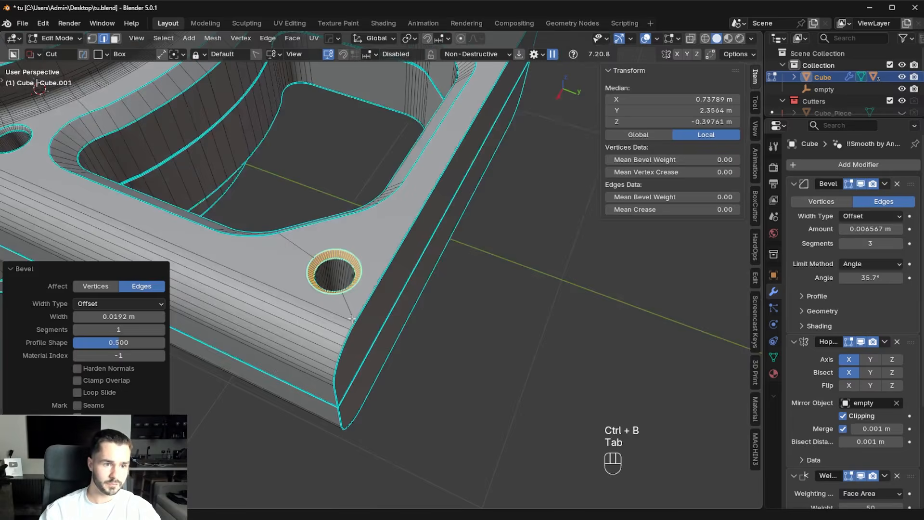
- Undo the last bevel on the rim of the hole at the larger opening's outer corner
key(Tab)
key(Tab)
click(359, 366)
key(ctrl+z)
key(ctrl+z)
key(ctrl+z)
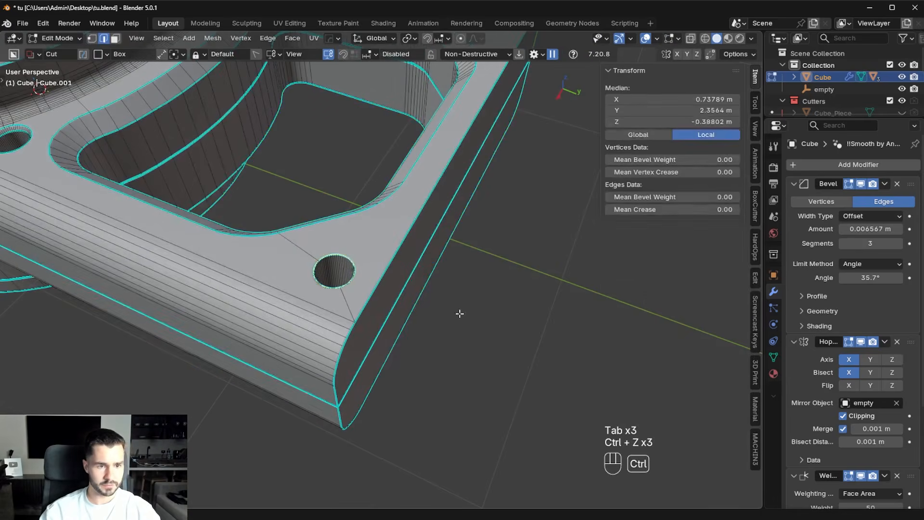
- Try beveling the outer-corner hole's top rim by about 0.0274 m with one segment
key(ctrl+b)
key(shift)
click(478, 318)
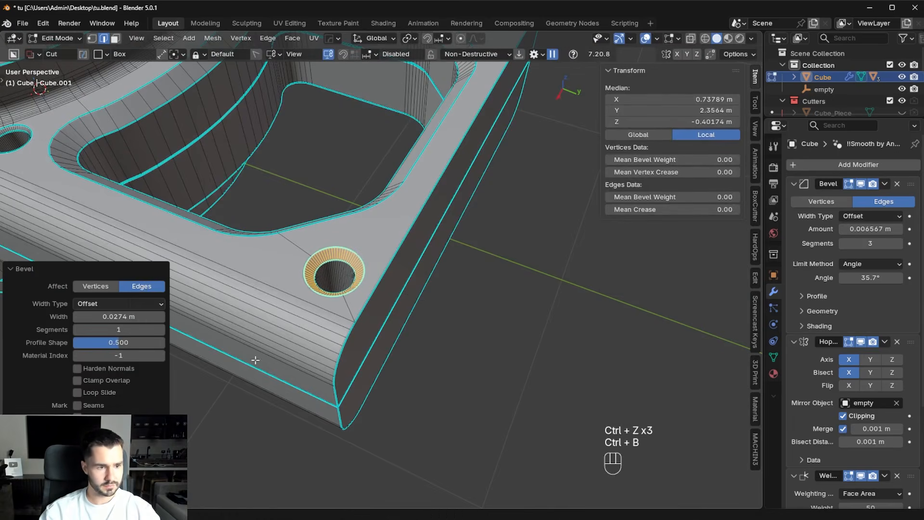
ctrl+click(136, 317)
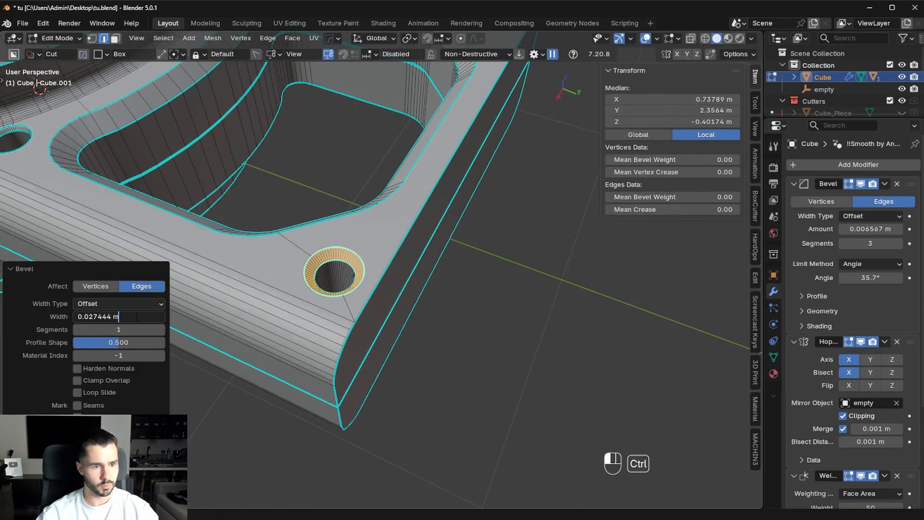
text(\)
key(Return)
ctrl+click(136, 317)
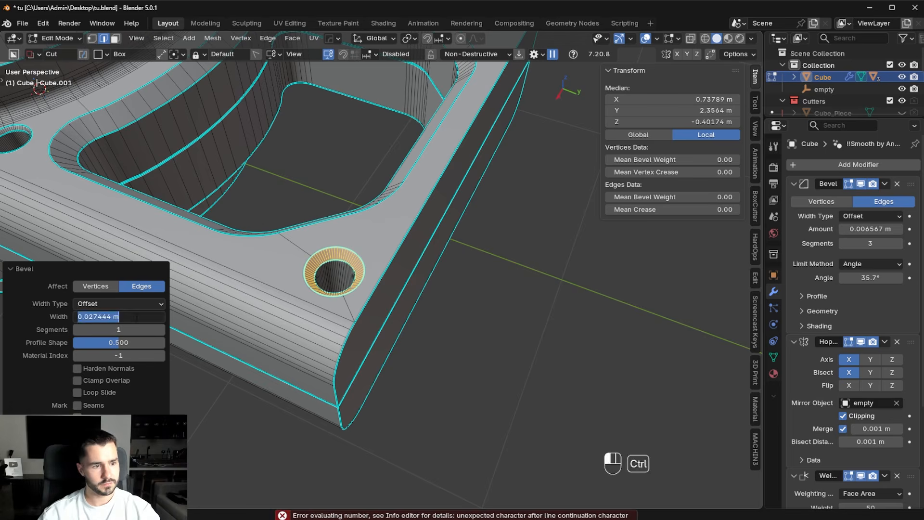
key(Tab)
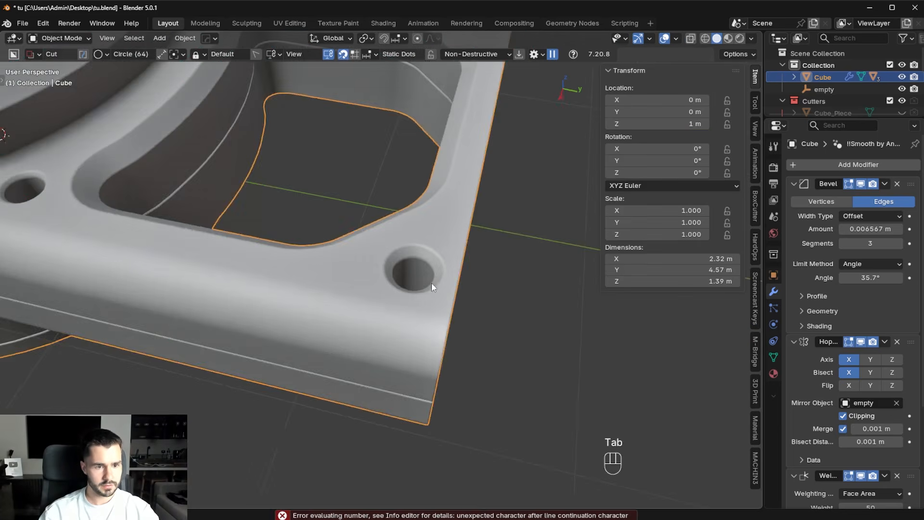
scroll(432, 287, up, 3)
key(ctrl+z)
key(ctrl+z)
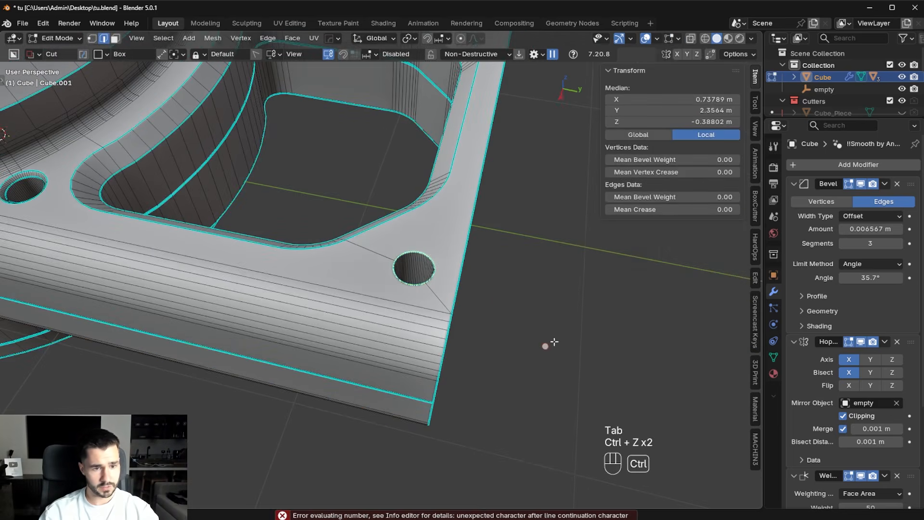
- Try another bevel width on the outer-corner hole's rim, check it in Object Mode and undo it
key(ctrl+b)
click(577, 352)
key(Tab)
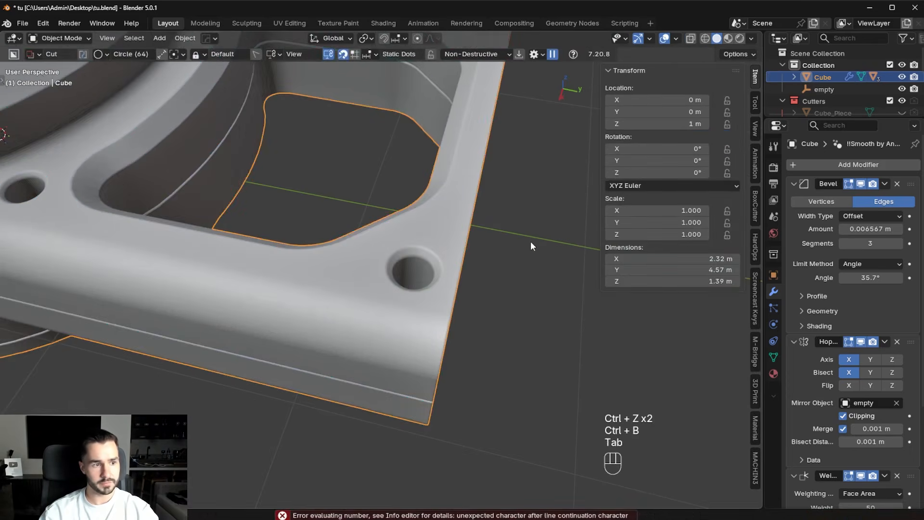
scroll(531, 241, up, 3)
key(Tab)
key(ctrl+z)
key(ctrl+z)
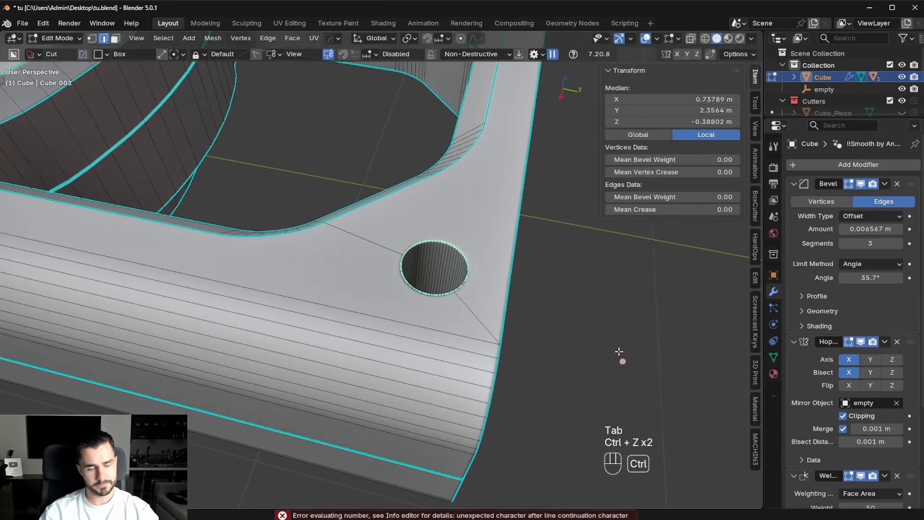
- Bevel the top rim of the outer-corner hole by about 0.0185 m with one segment
key(ctrl+b)
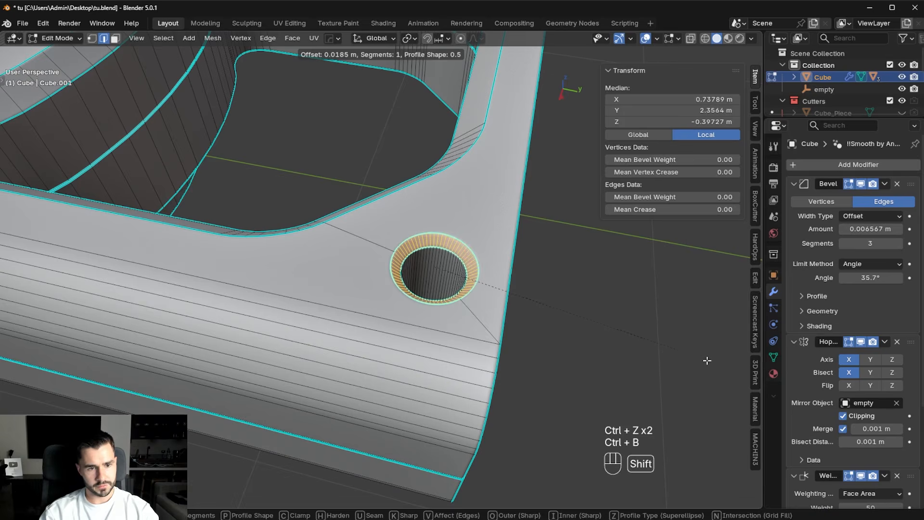
click(707, 361)
key(Tab)
- Select the body in Object Mode and save the file
scroll(529, 276, down, 4)
middle_drag(457, 275, 438, 316)
scroll(434, 279, down, 4)
key(alt+a)
click(361, 166)
key(ctrl+s)
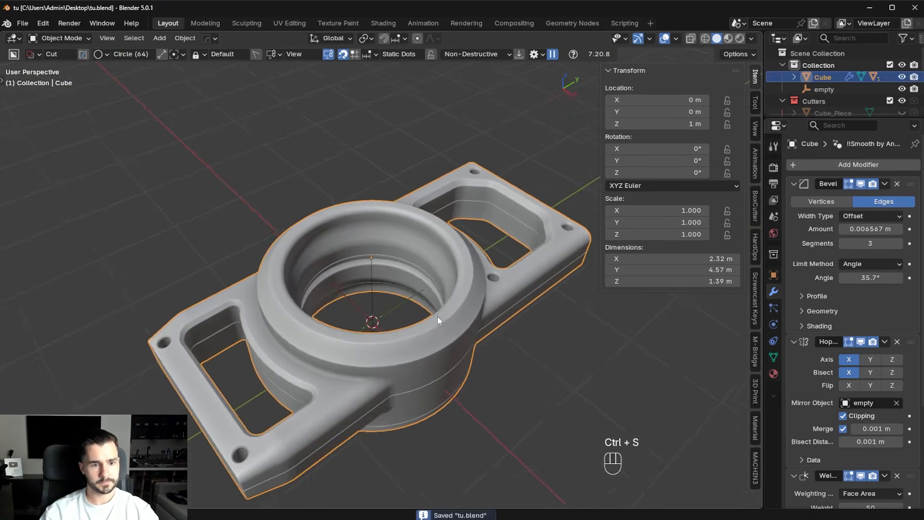
- Apply the body's mirror modifier with HardOps Smart Apply and collapse the Bevel and Weighted Normal settings
shift+middle_drag(437, 316, 451, 309)
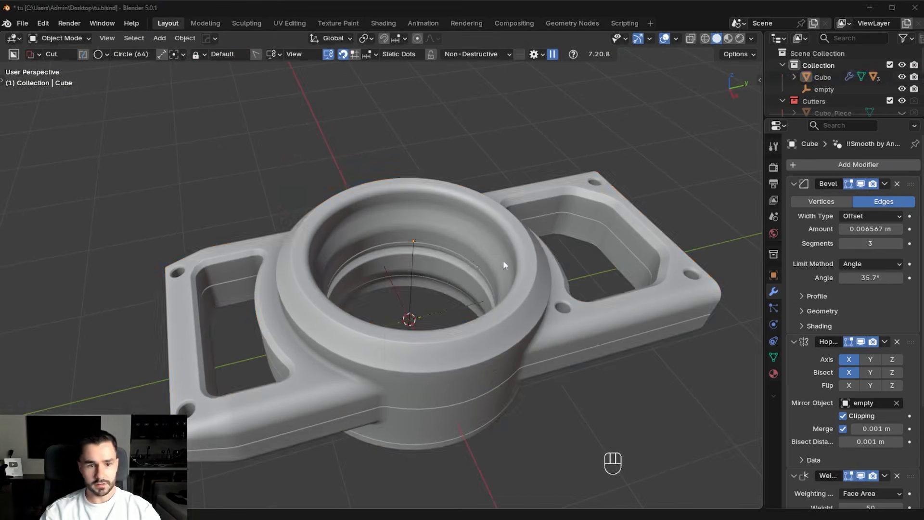
click(473, 262)
key(q)
mouse_move(404, 305)
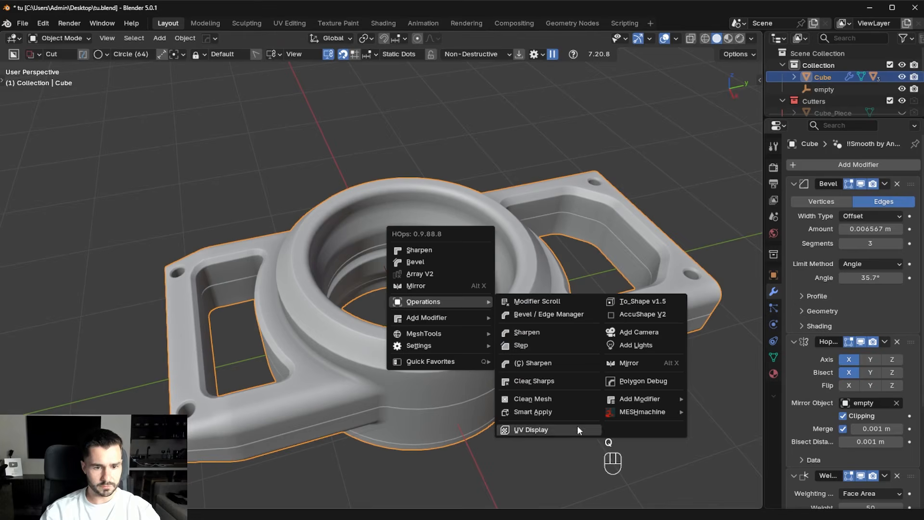
click(573, 411)
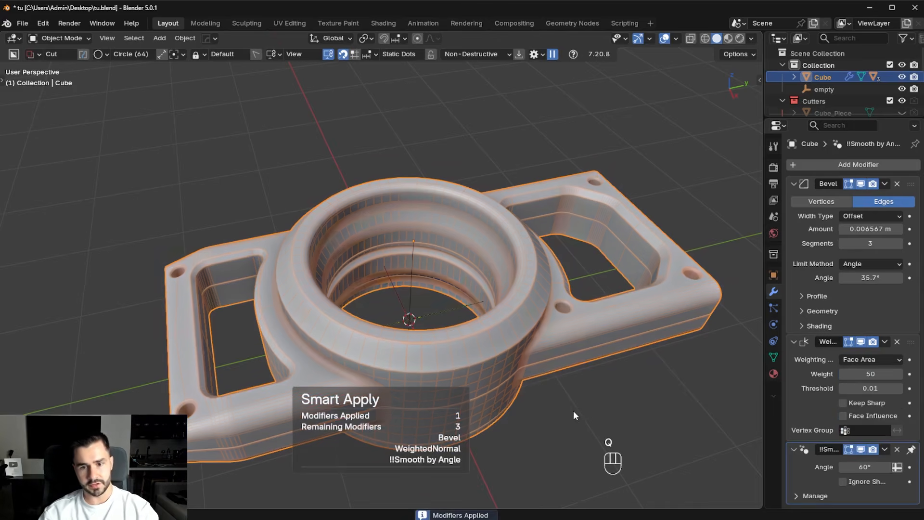
click(794, 184)
click(794, 198)
key(KP_7)
key(shift+a)
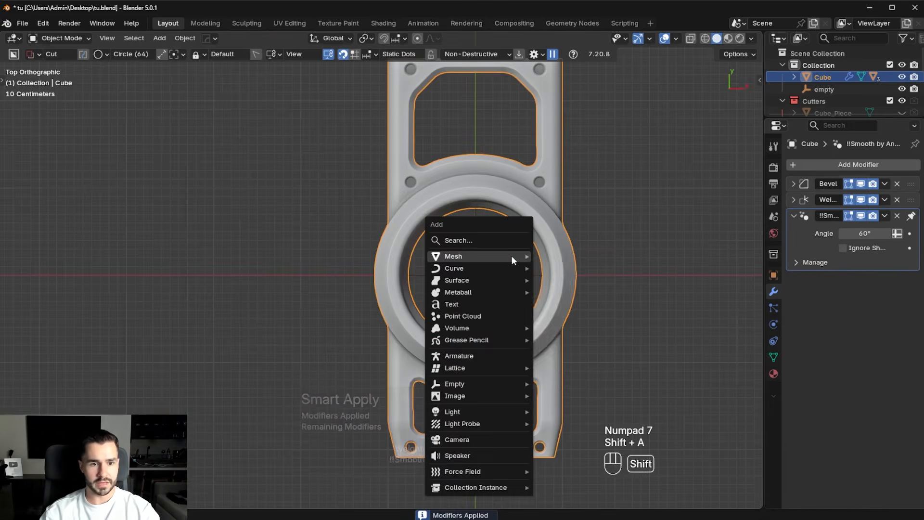
middle_drag(472, 301, 369, 236)
- Extract two adjacent faces of the ring's inner wall, just above the groove, as a separate piece
key(Tab)
middle_drag(400, 192, 365, 241)
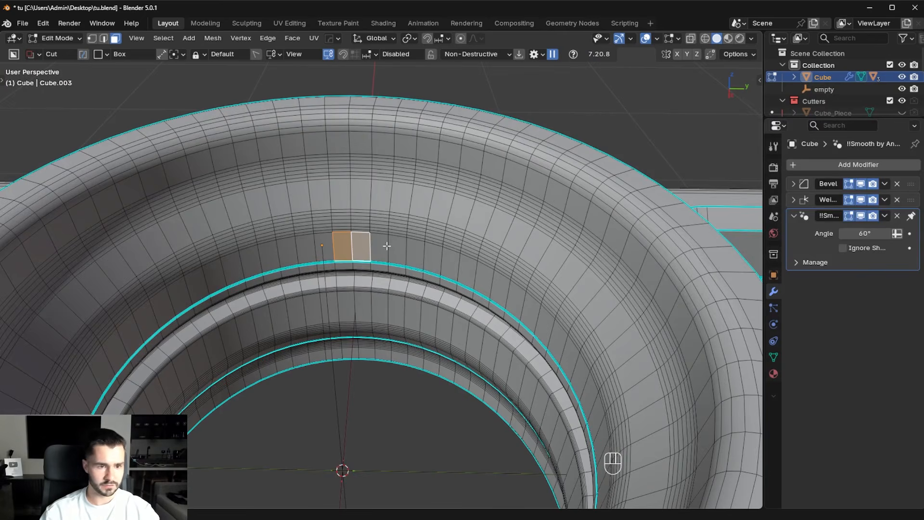
middle_drag(411, 267, 423, 255)
key(q)
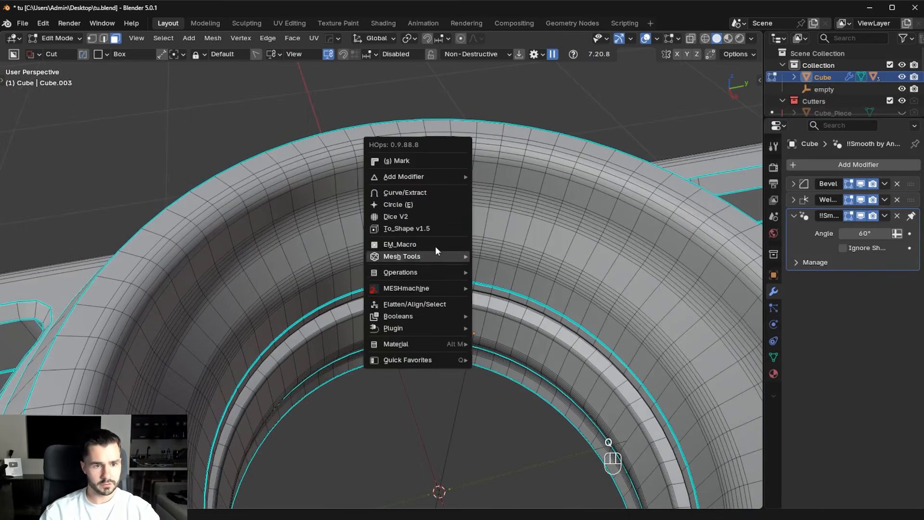
ctrl+click(426, 192)
middle_drag(425, 192, 454, 271)
right_click(479, 247)
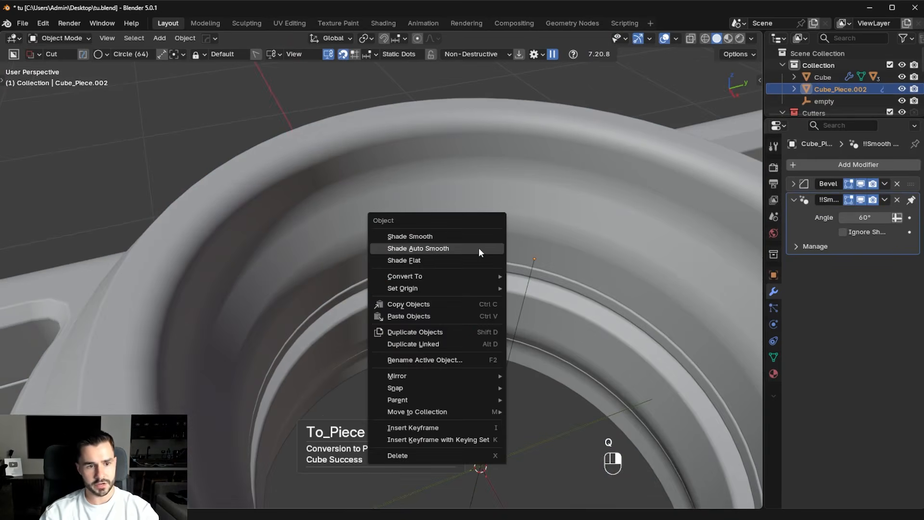
mouse_move(452, 287)
click(535, 287)
key(s)
key(z)
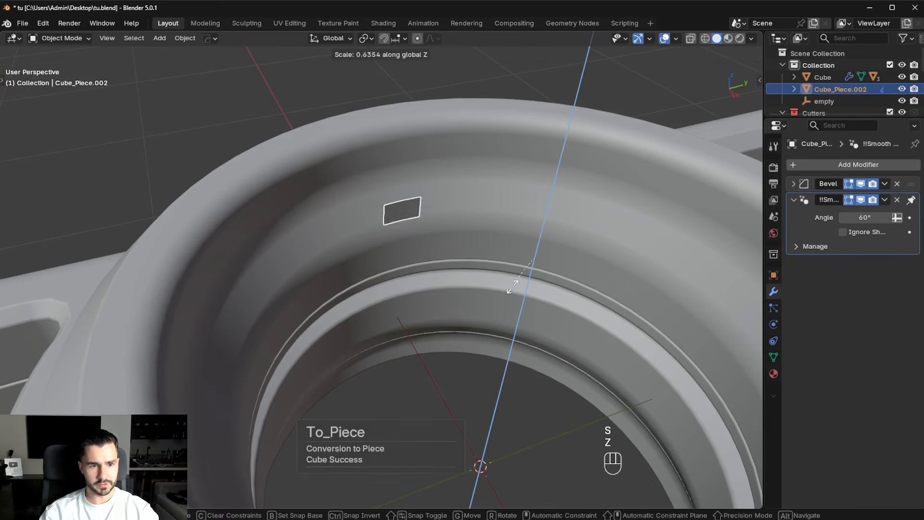
key(Escape)
- Set the extracted piece's origin to its geometry and stretch it along Z into a tall strip
right_click(472, 317)
mouse_move(470, 320)
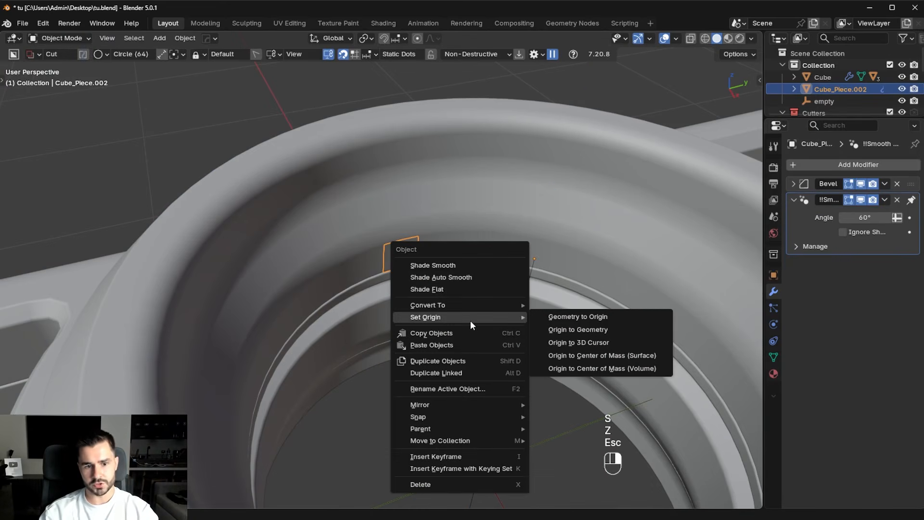
click(576, 329)
middle_drag(458, 305, 428, 303)
key(s)
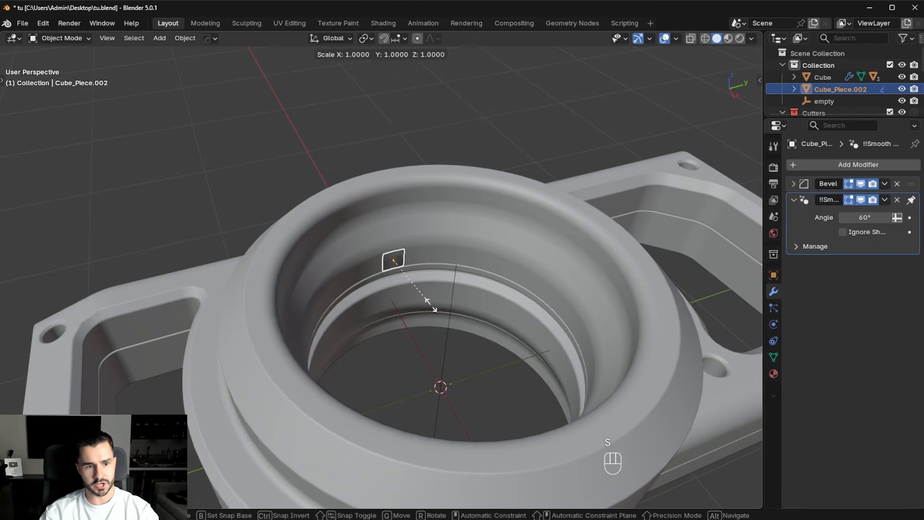
key(z)
click(692, 301)
- Thicken the tall strip with a HardOps Solidify modifier
middle_drag(491, 301, 521, 304)
key(q)
mouse_move(550, 376)
click(584, 386)
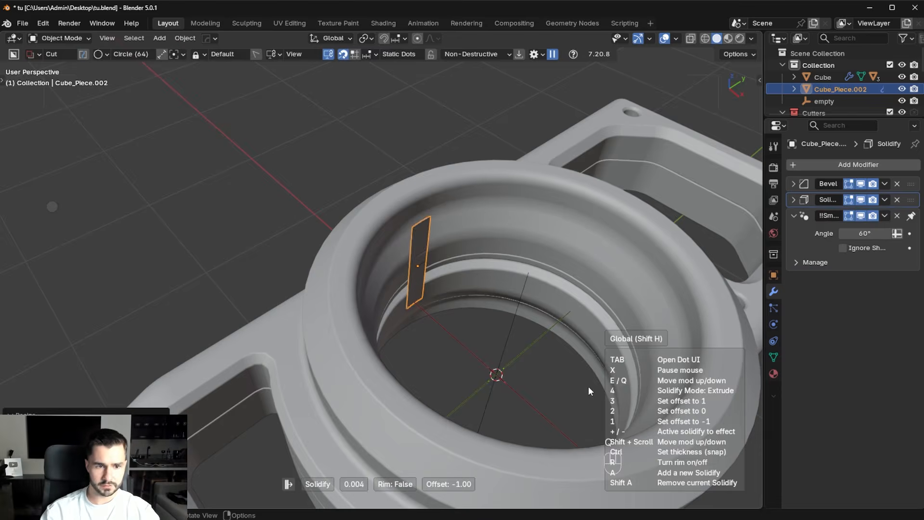
click(593, 388)
- Move the strip along X into the ring's inner wall and shorten it along Z
key(KP_7)
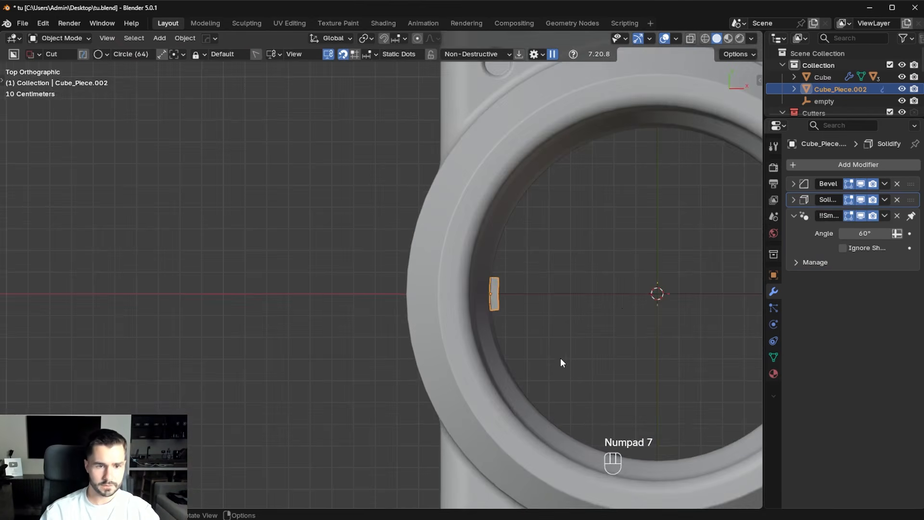
scroll(560, 357, up, 4)
key(g)
key(x)
click(484, 283)
middle_drag(484, 283, 527, 392)
key(s)
key(z)
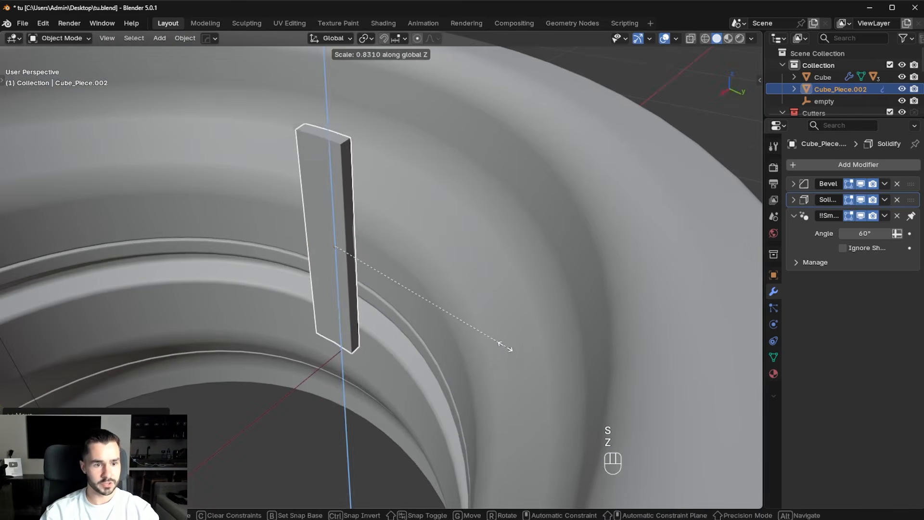
click(435, 311)
middle_drag(435, 311, 385, 283)
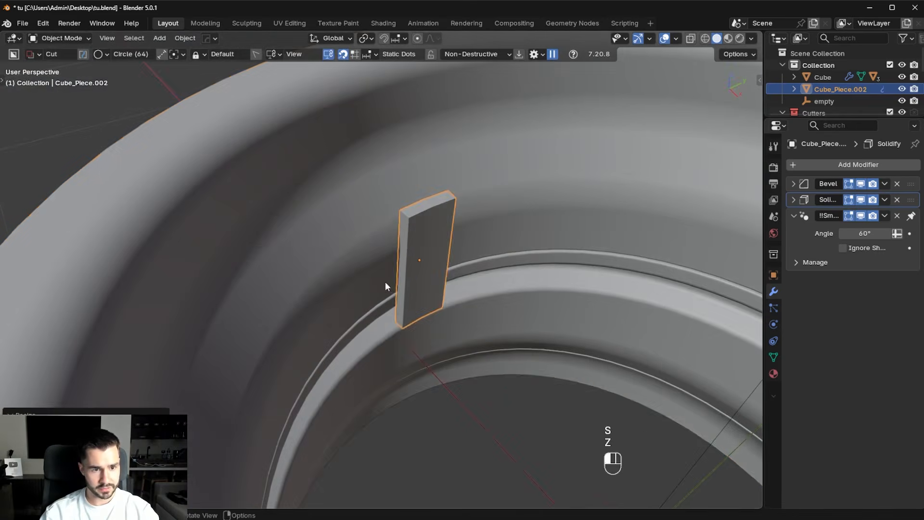
click(385, 283)
key(Tab)
key(space)
key(c)
drag(392, 252, 404, 313)
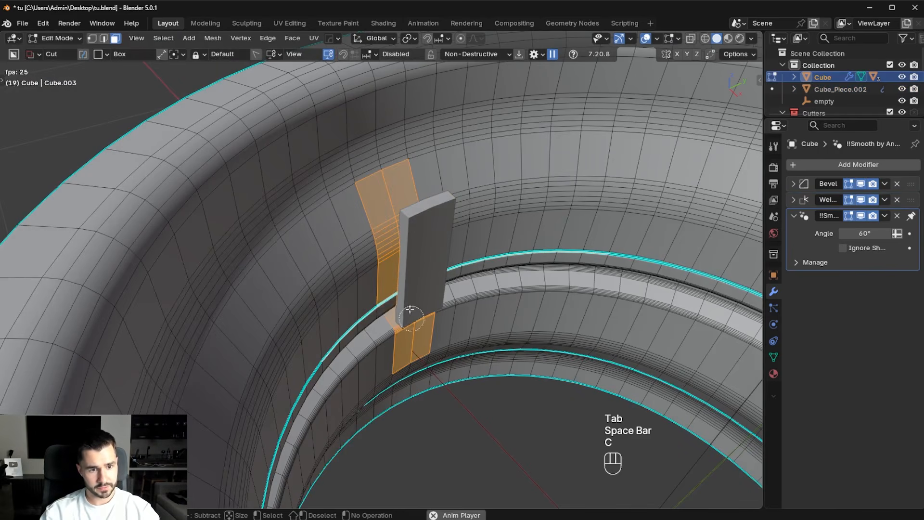
key(Escape)
key(Escape)
key(alt+a)
key(space)
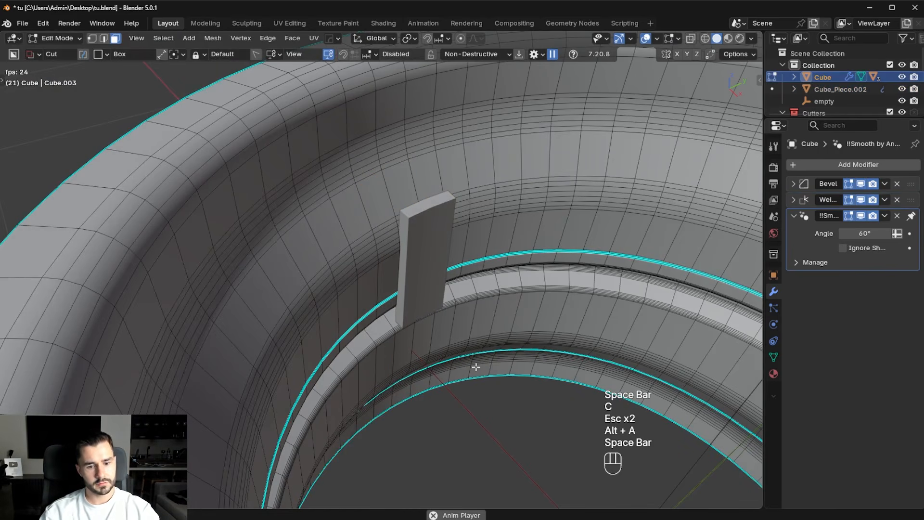
key(Tab)
- Cut the strip out of the body's inner ring wall with a Boolean difference
click(429, 249)
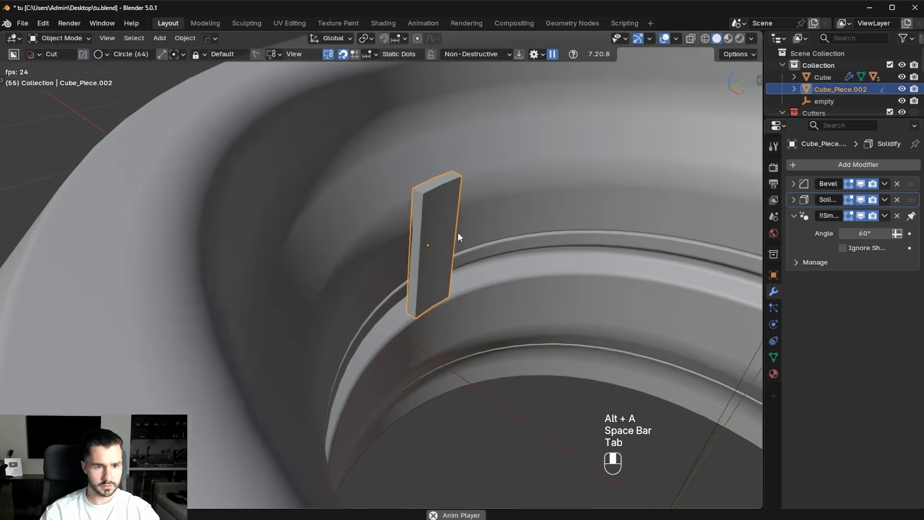
shift+click(499, 207)
key(ctrl+KP_Subtract)
middle_drag(499, 207, 458, 222)
scroll(458, 222, up, 3)
- Test the body's Bevel amount and limit angle, and remove its Weighted Normal modifier
click(823, 201)
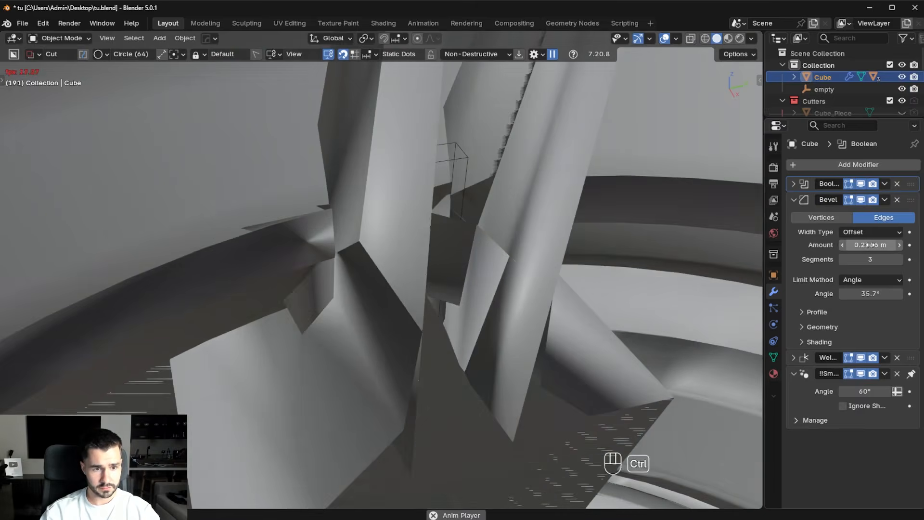
key(ctrl+z)
click(795, 200)
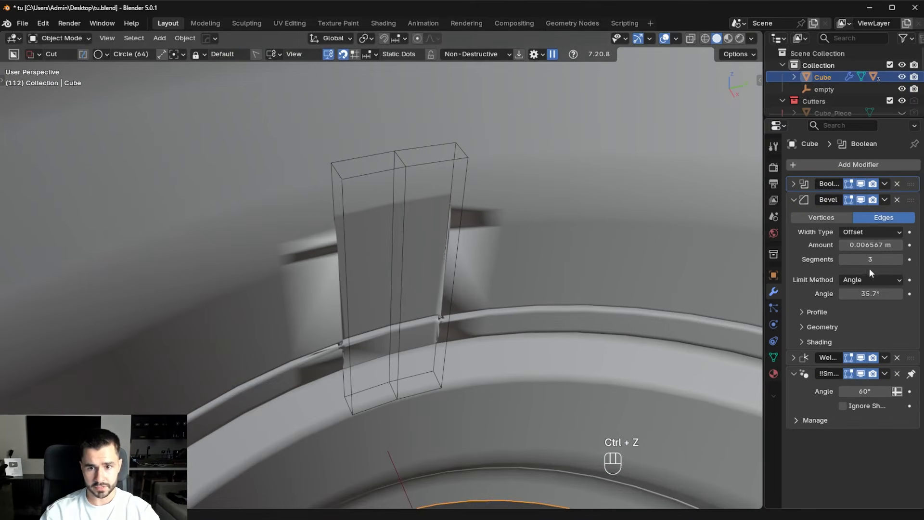
drag(870, 294, 842, 293)
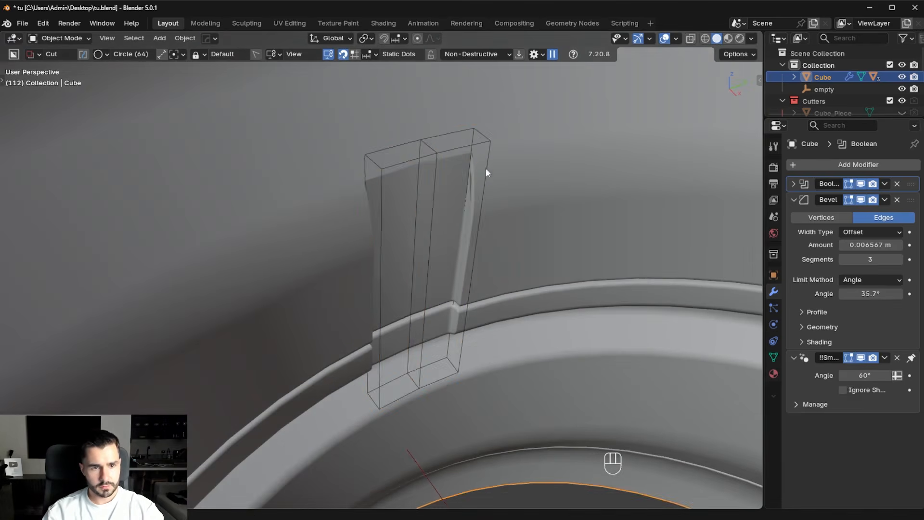
click(478, 144)
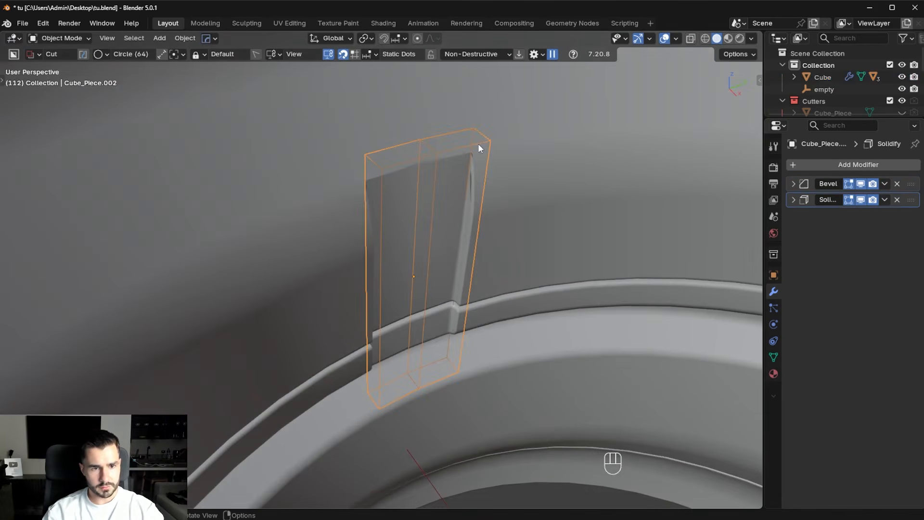
middle_drag(478, 143, 487, 235)
key(KP_7)
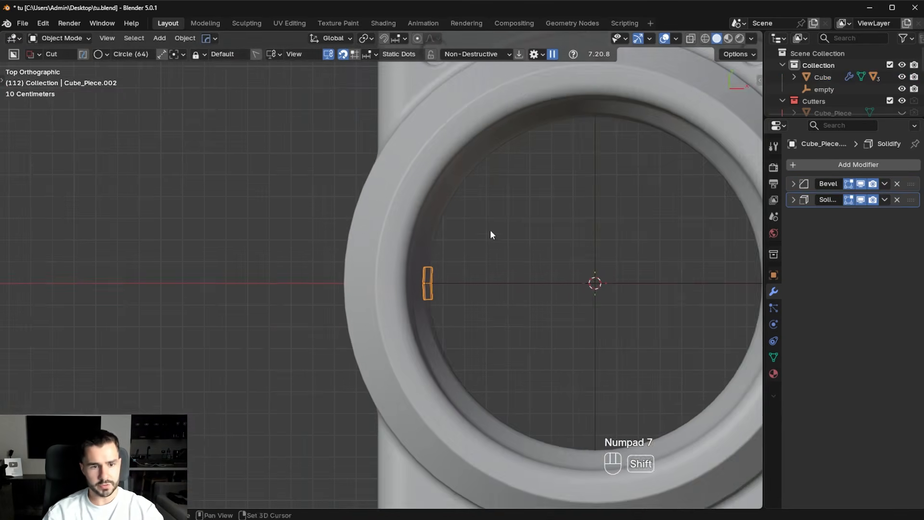
key(q)
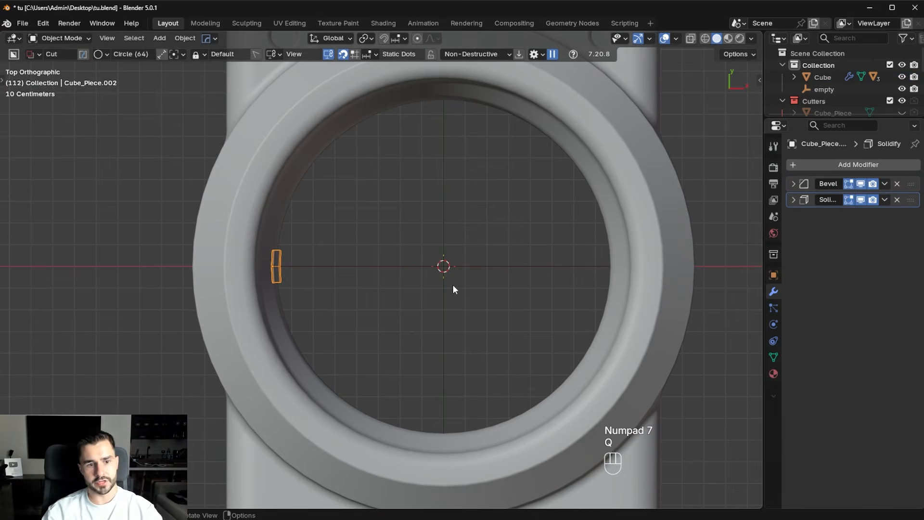
- Select the face loop around the top of the body's ring and snap the 3D cursor to its centre
click(530, 332)
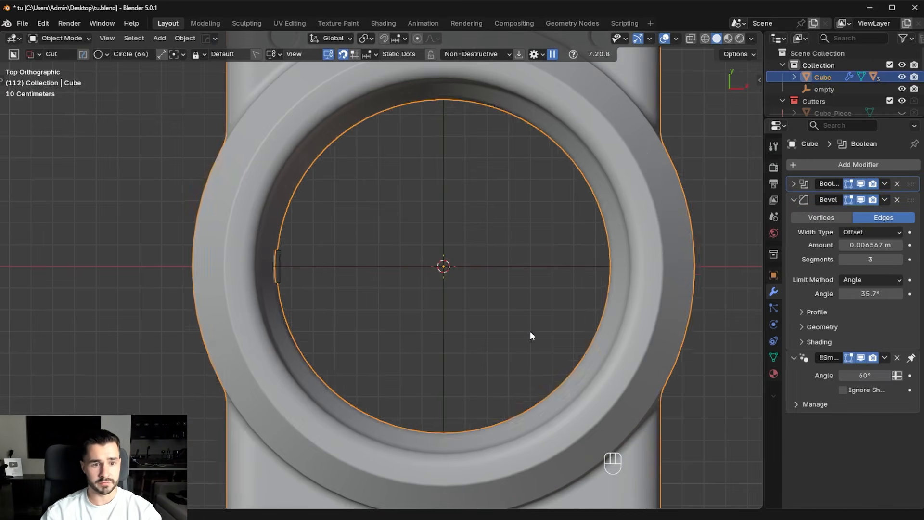
scroll(513, 296, down, 3)
key(g)
key(Escape)
key(Tab)
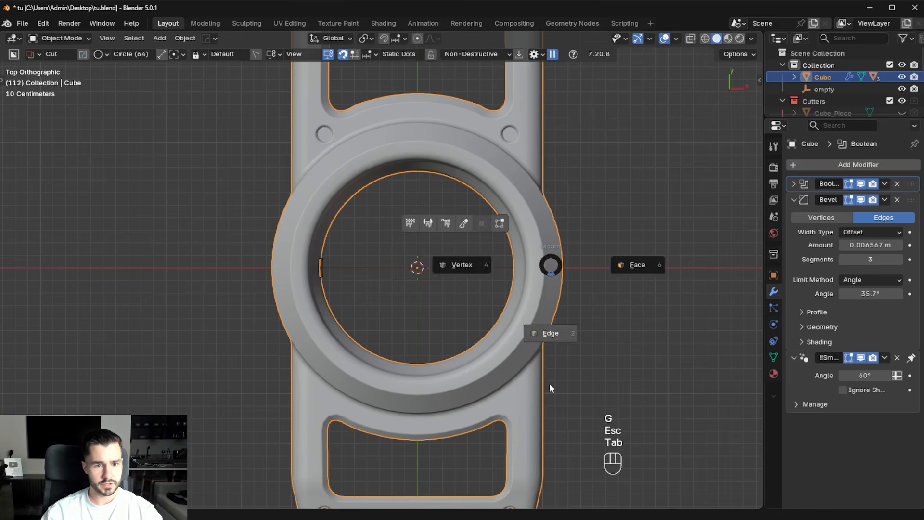
key(Tab)
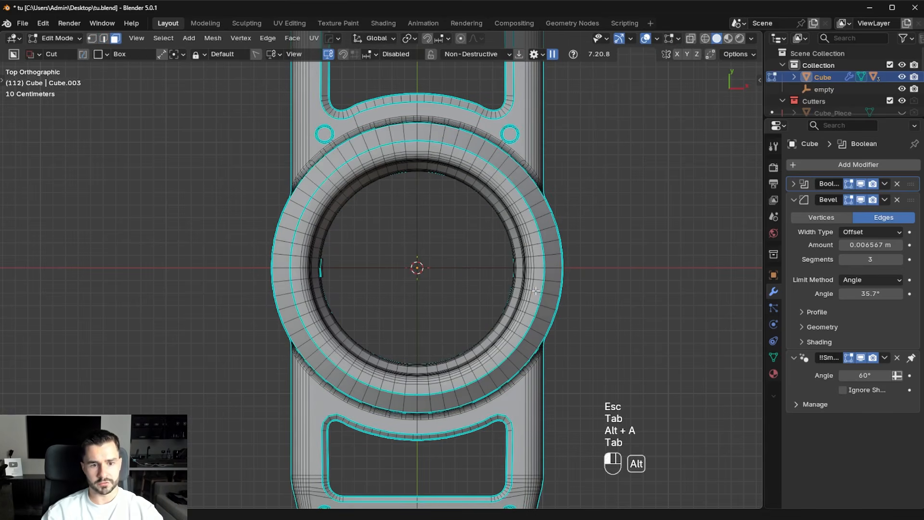
alt+click(535, 290)
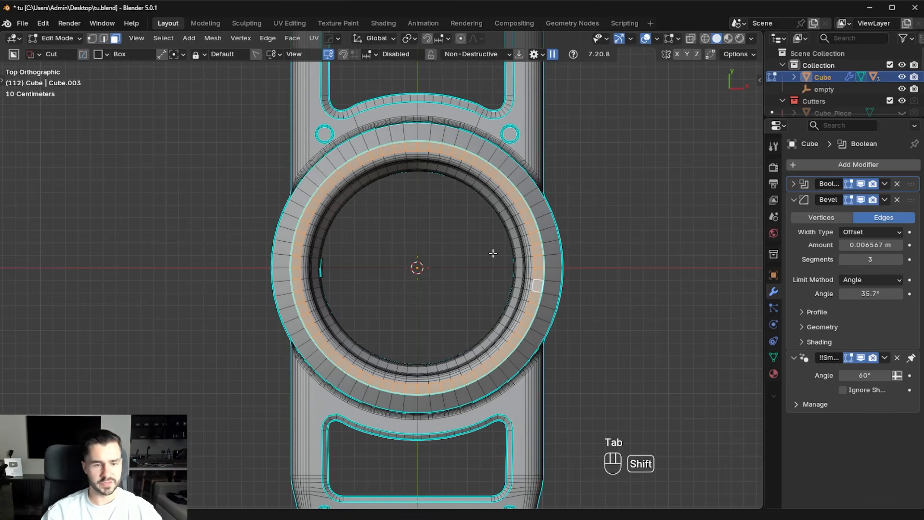
key(shift+s)
key(shift+s)
click(491, 358)
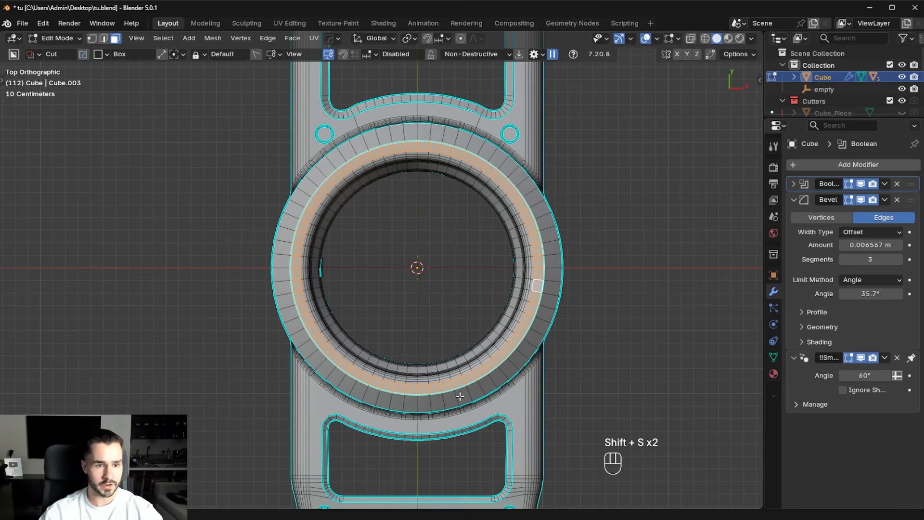
key(Tab)
- Add an Array modifier to the strip cutter on the ring's inner wall and widen the modifier settings area
middle_drag(491, 358, 327, 226)
click(327, 227)
key(KP_7)
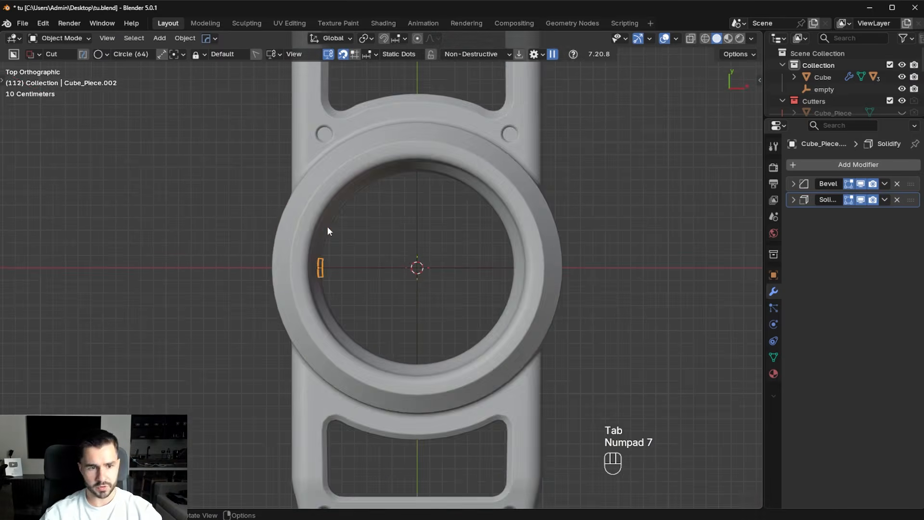
scroll(474, 275, up, 4)
key(q)
click(485, 378)
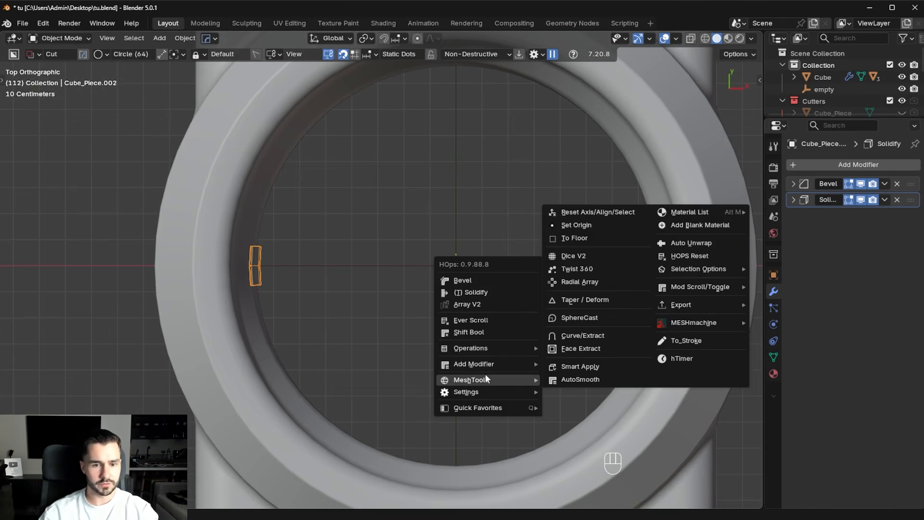
shift+middle_drag(359, 270, 440, 258)
click(864, 164)
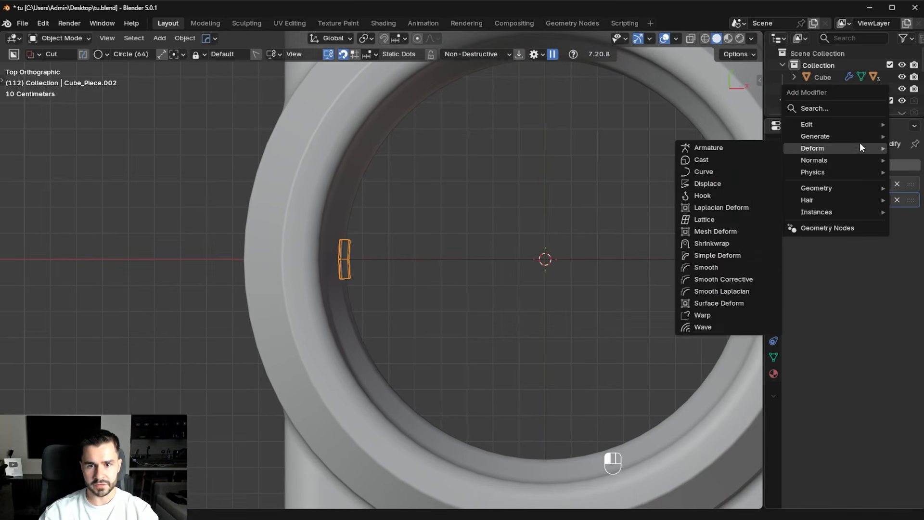
mouse_move(813, 137)
click(736, 142)
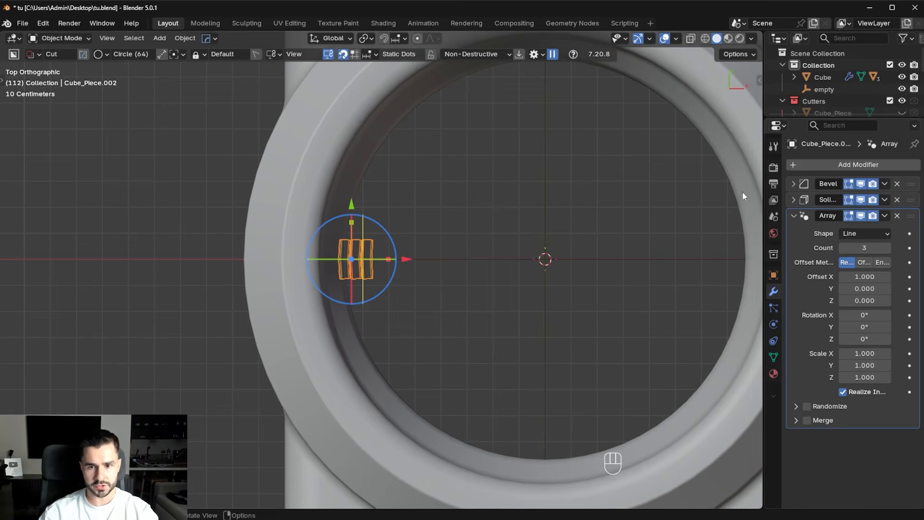
drag(760, 269, 644, 268)
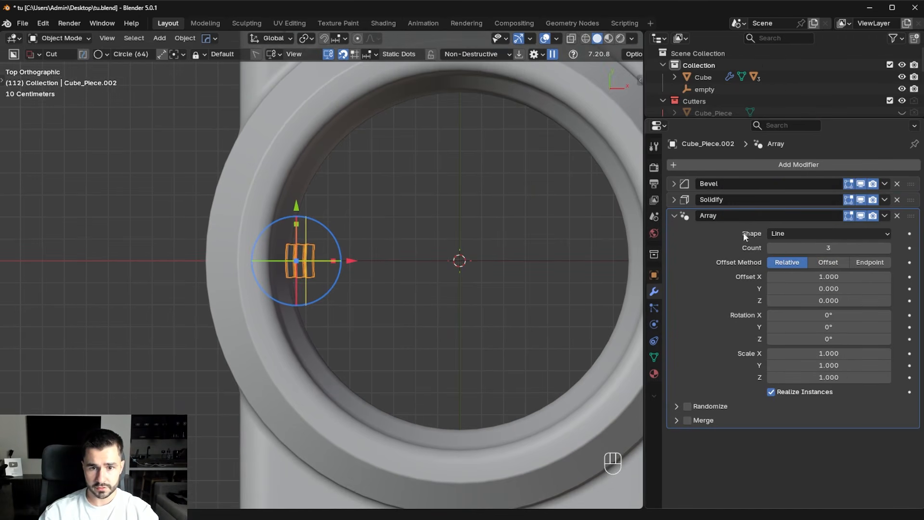
- Compare the array's Relative and Offset methods and set its shape to Circle
click(829, 261)
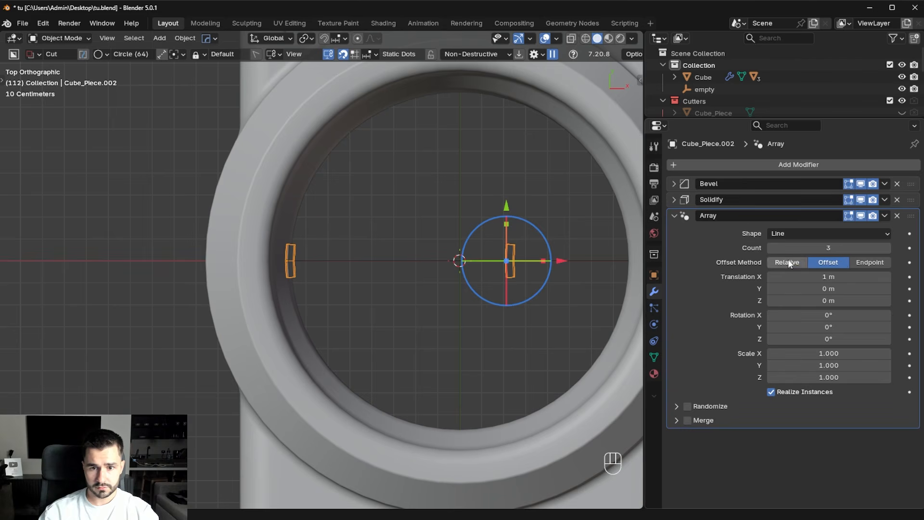
click(789, 263)
click(828, 262)
click(808, 234)
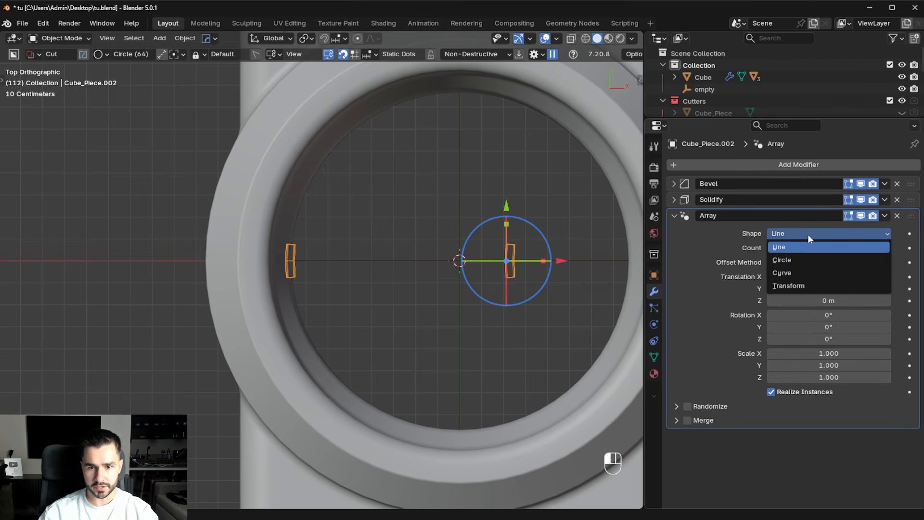
click(796, 260)
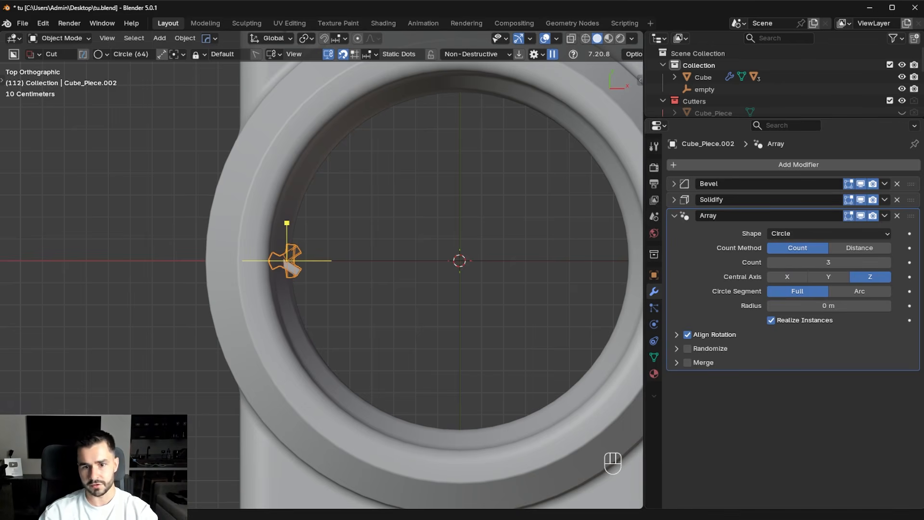
- Set the strip cutter's origin to the 3D cursor at the ring's centre
click(505, 23)
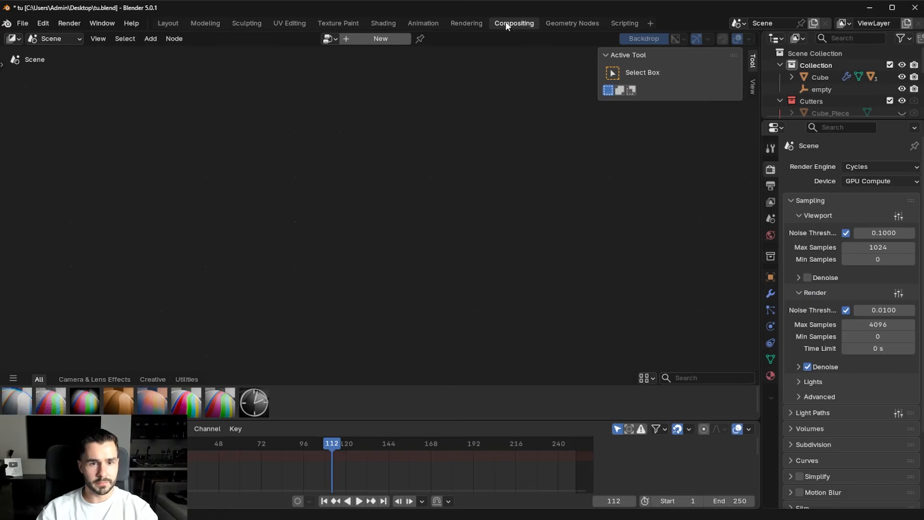
click(167, 23)
right_click(472, 183)
mouse_move(474, 183)
click(553, 207)
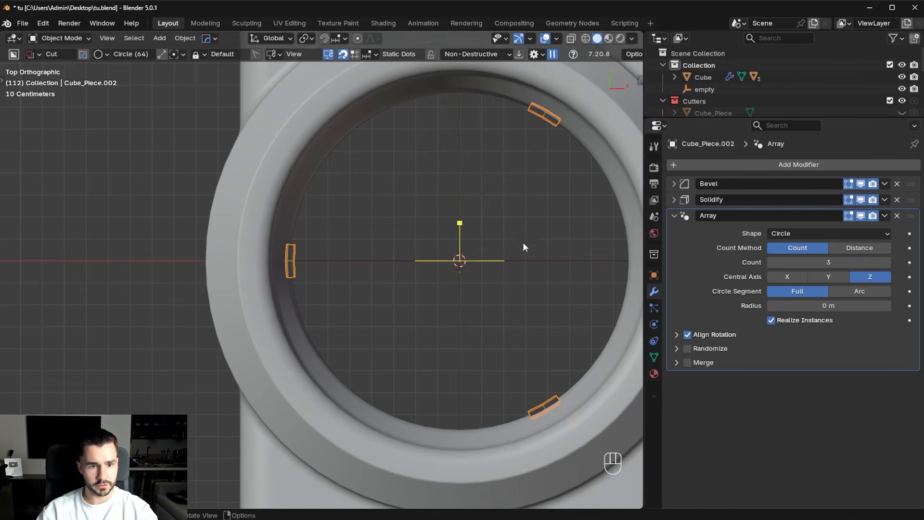
- Raise the strip array's count to 15 and hide the cutter to inspect the notches
shift+middle_drag(523, 243, 487, 246)
click(888, 264)
click(888, 265)
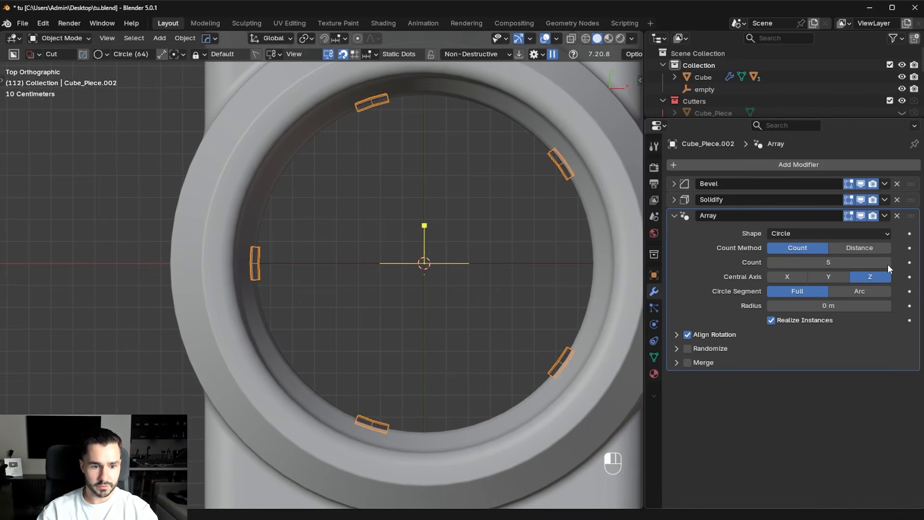
click(888, 264)
click(888, 264)
click(888, 265)
click(888, 265)
click(888, 264)
click(888, 264)
click(888, 264)
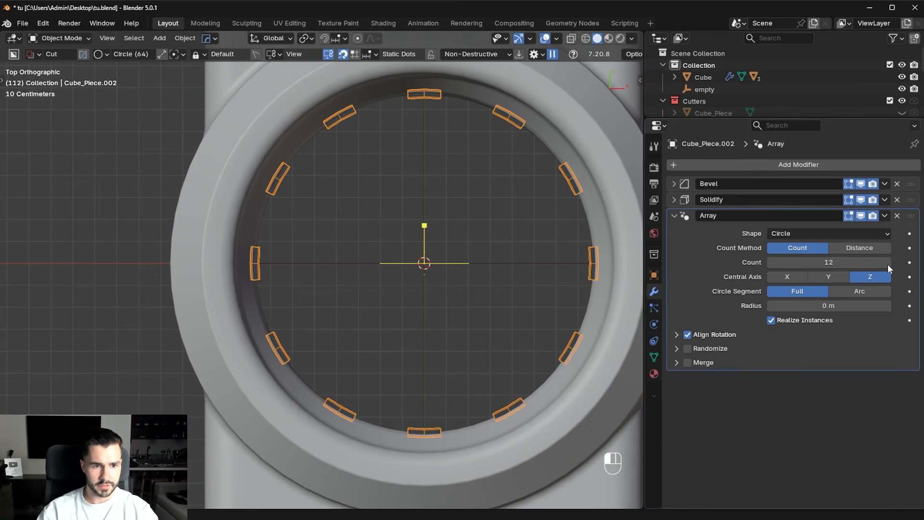
click(888, 264)
click(888, 264)
click(888, 264)
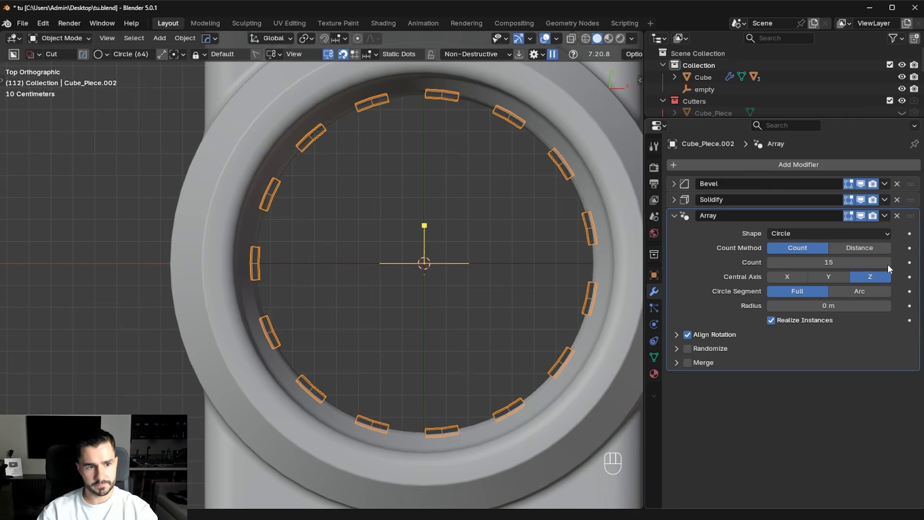
key(h)
middle_drag(521, 336, 408, 284)
scroll(356, 258, down, 8)
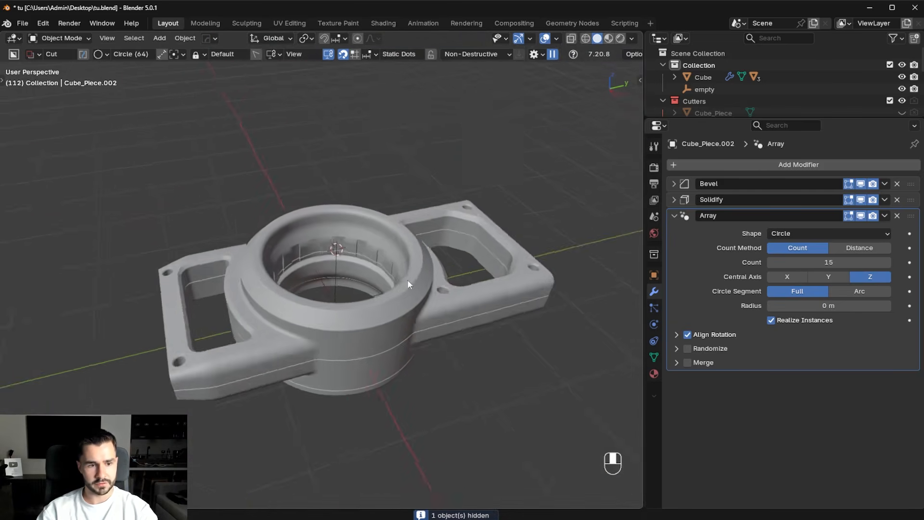
scroll(410, 269, up, 4)
- Bring back the body's strip cutter with Ever Scroll, set its array count to 20 and hide it again
click(416, 240)
key(q)
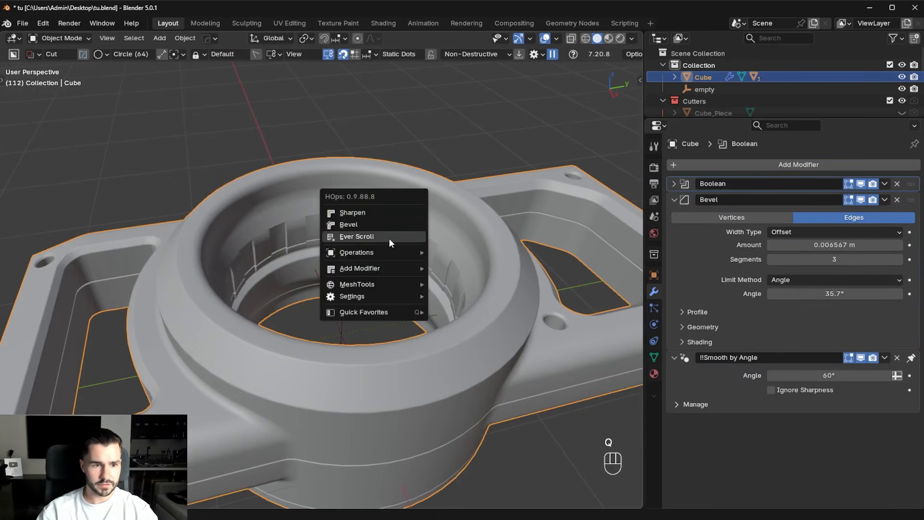
click(389, 239)
drag(838, 260, 864, 259)
key(h)
scroll(375, 239, down, 3)
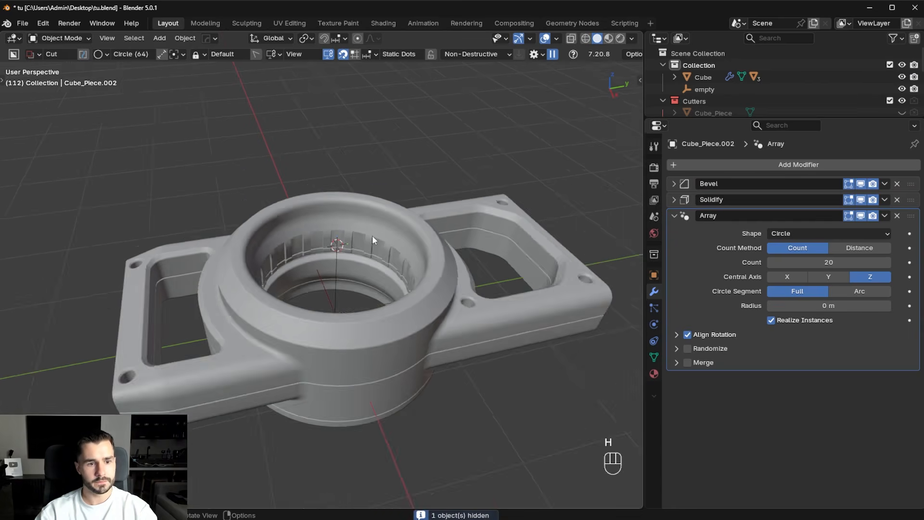
- Set the body's Bevel limit angle to 47.8° and save the file
middle_drag(376, 239, 373, 214)
scroll(373, 215, down, 4)
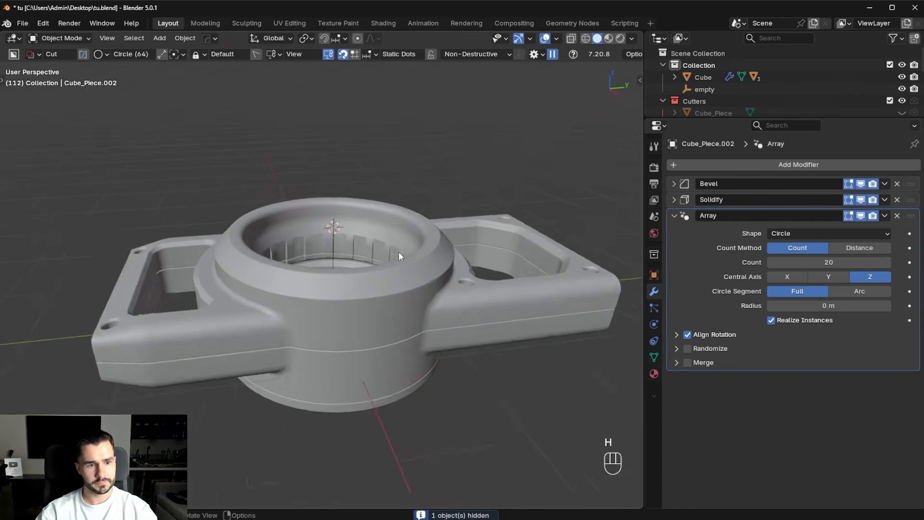
click(485, 316)
key(ctrl+s)
- Switch the viewport to rendered shading and enable the MaterialWorks HDRI lighting
drag(636, 342, 783, 337)
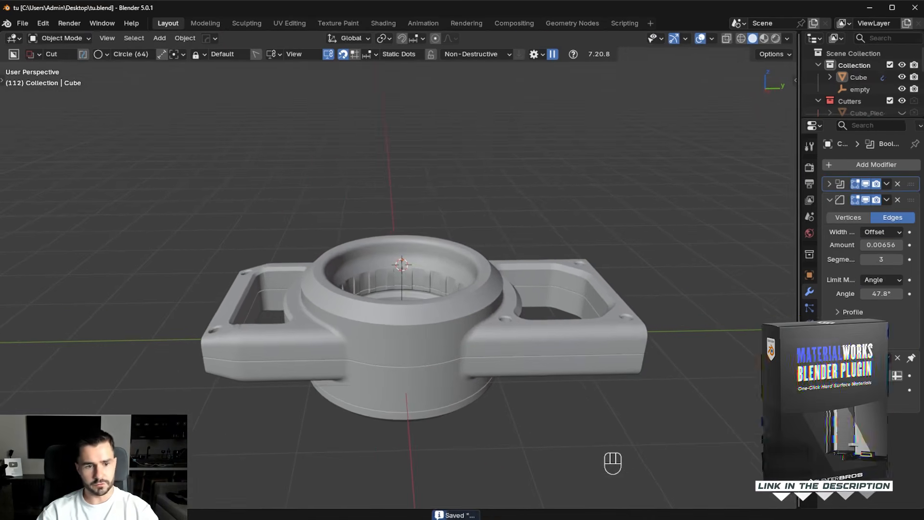
key(z)
mouse_move(522, 248)
shift+middle_down()
mouse_move(499, 245)
mouse_move(500, 230)
shift+middle_up()
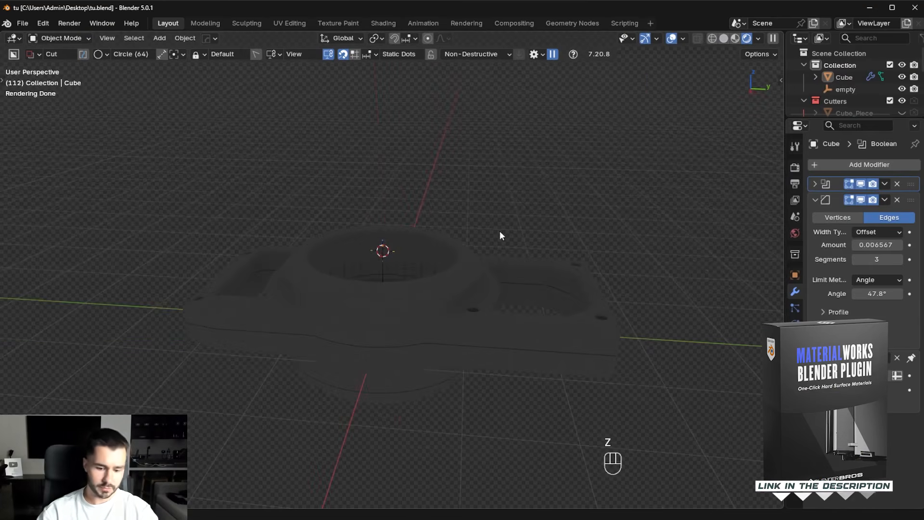
key(n)
click(776, 356)
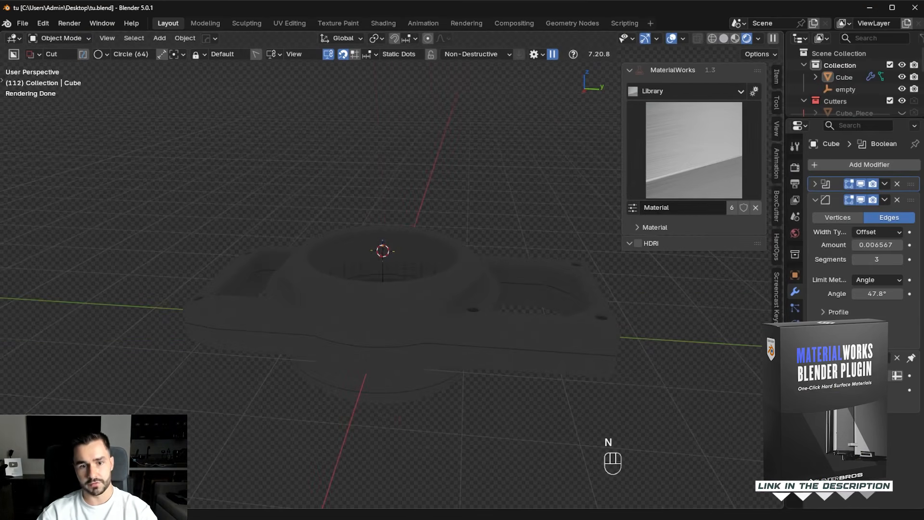
click(638, 243)
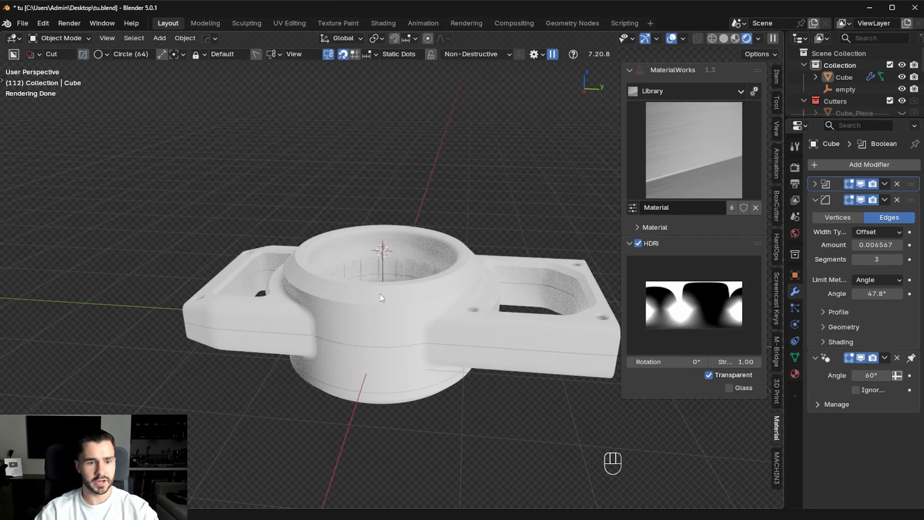
- Select the body and assign it the Alluminium material from the MaterialWorks library
key(shift+a)
click(468, 327)
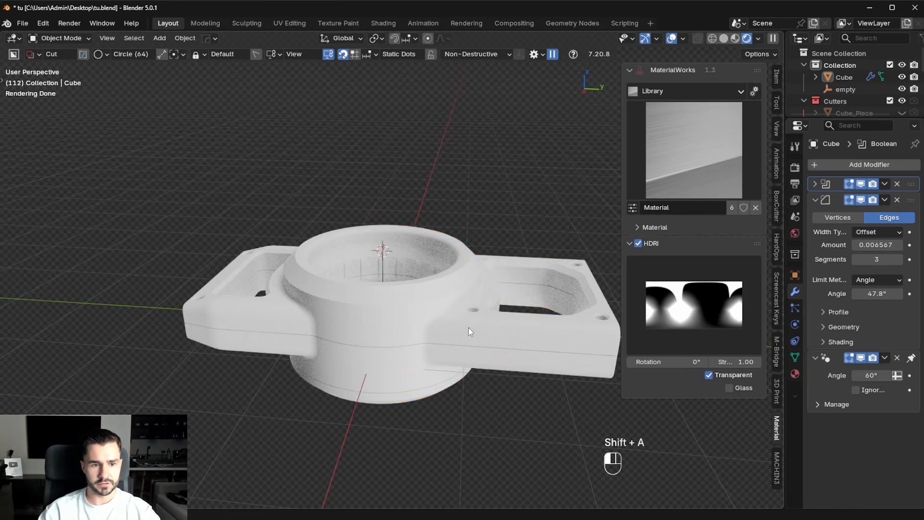
key(shift+a)
click(674, 164)
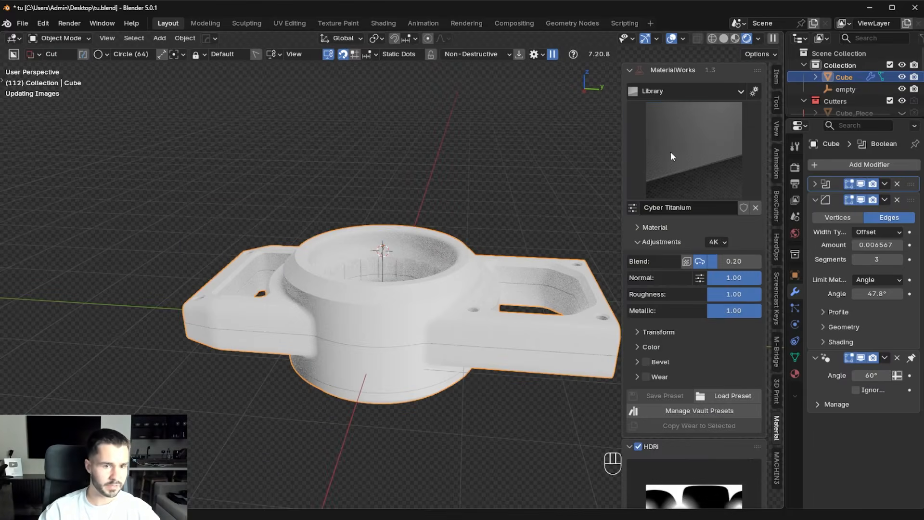
click(674, 151)
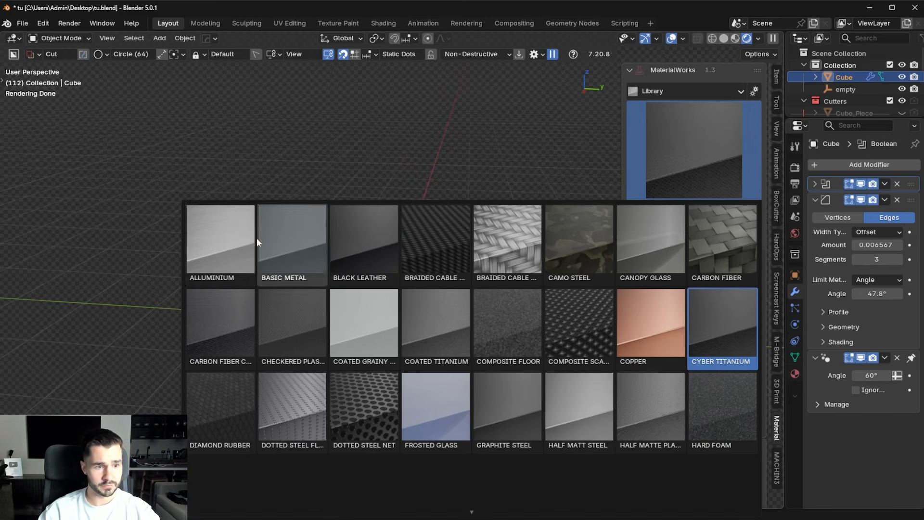
click(201, 232)
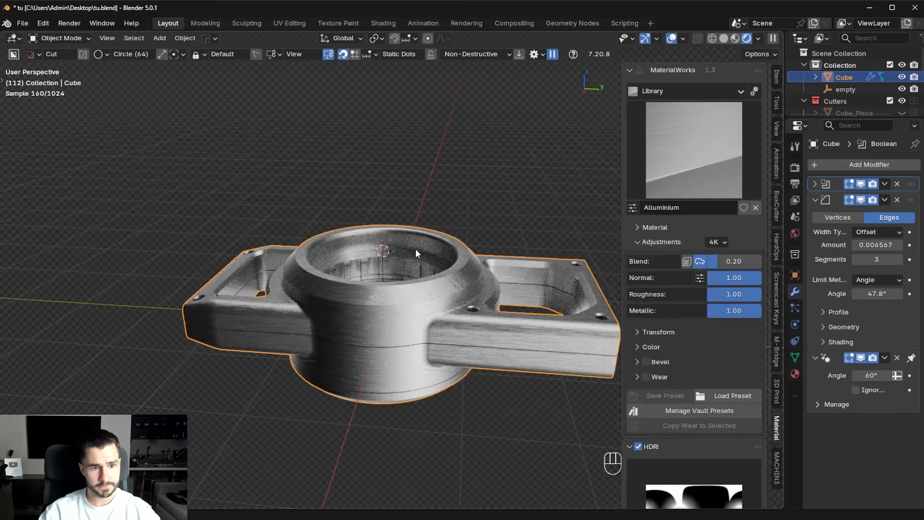
- Try the LC Aluminium library material on the body and undo that change
click(664, 174)
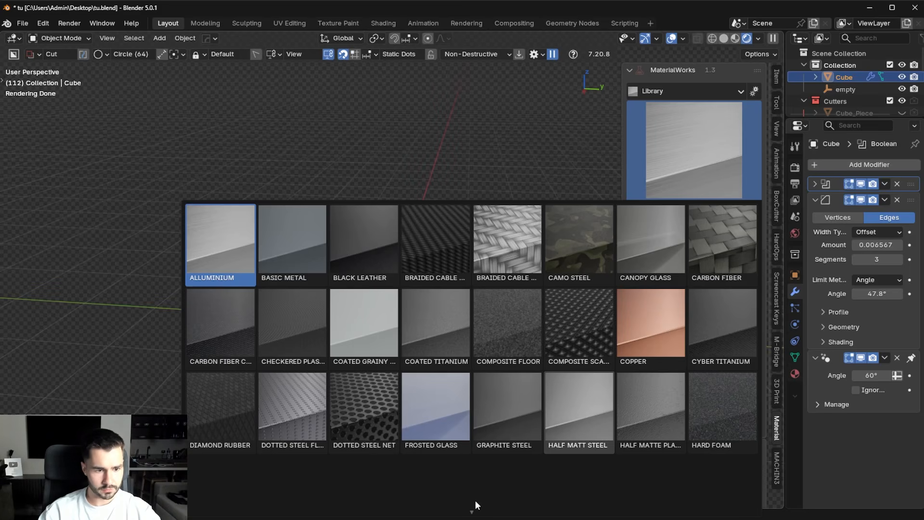
scroll(463, 389, down, 3)
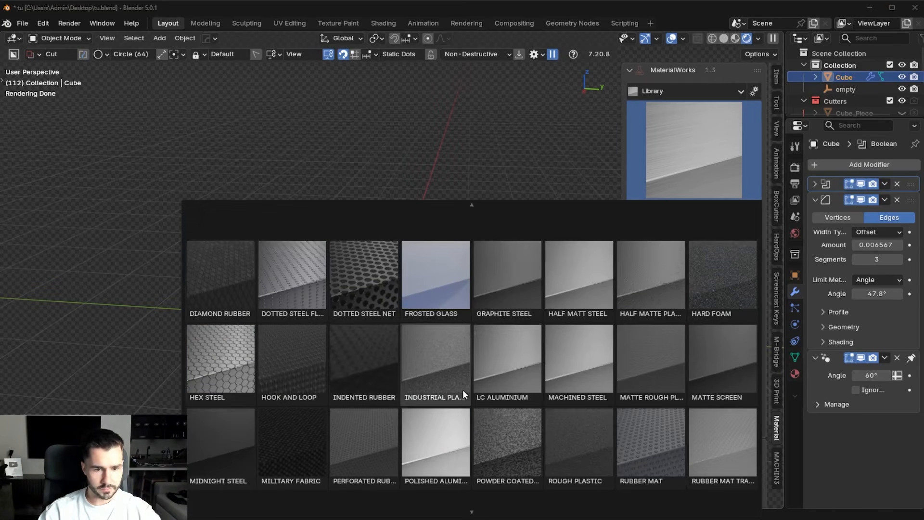
click(498, 363)
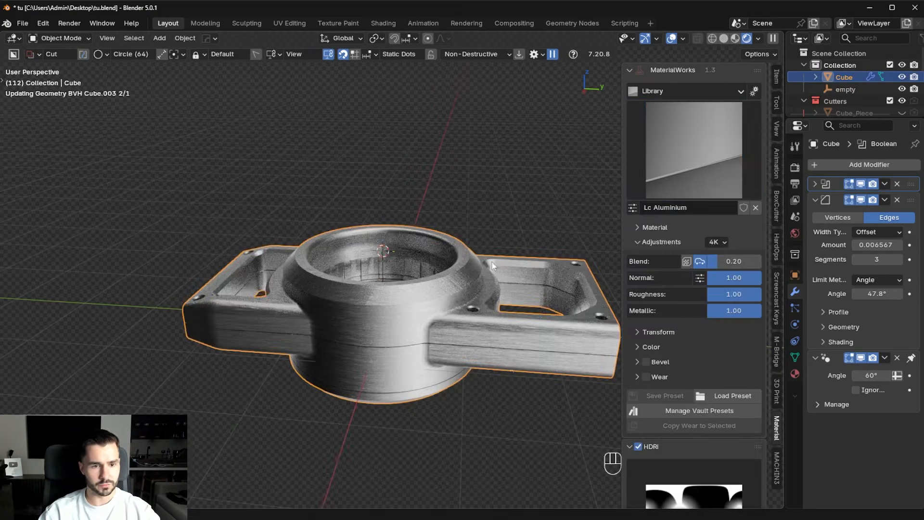
middle_drag(417, 359, 473, 340)
key(ctrl+z)
- Save the file and add a plane, lowering it 1 m along Z and scaling it up into a large ground plane
key(ctrl+s)
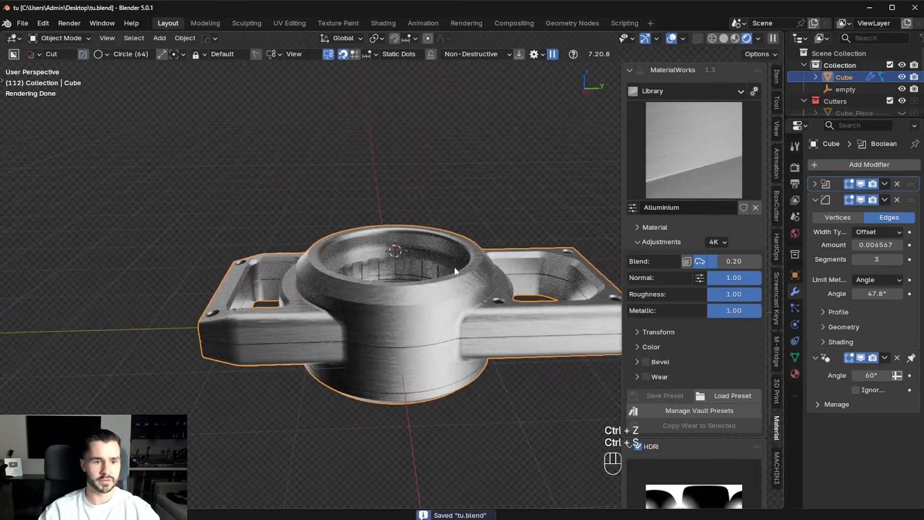
key(shift+a)
mouse_move(458, 253)
click(530, 266)
key(g)
key(z)
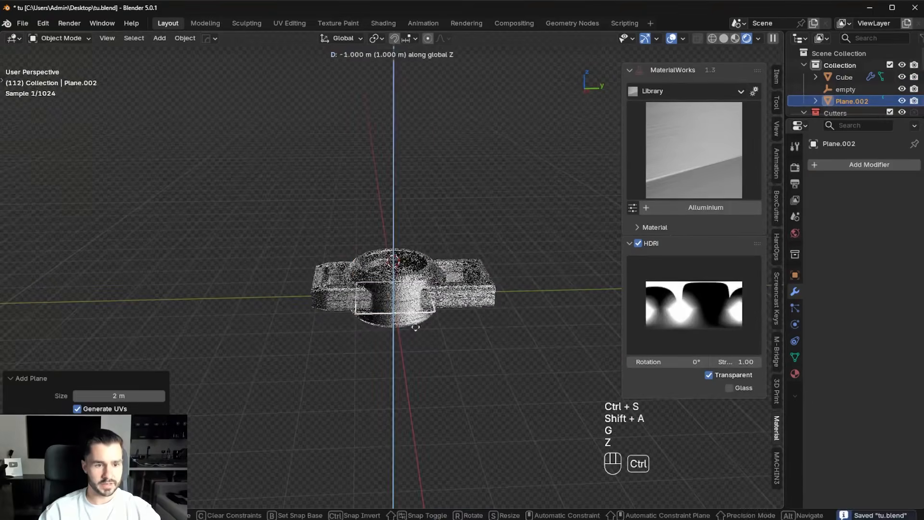
key(s)
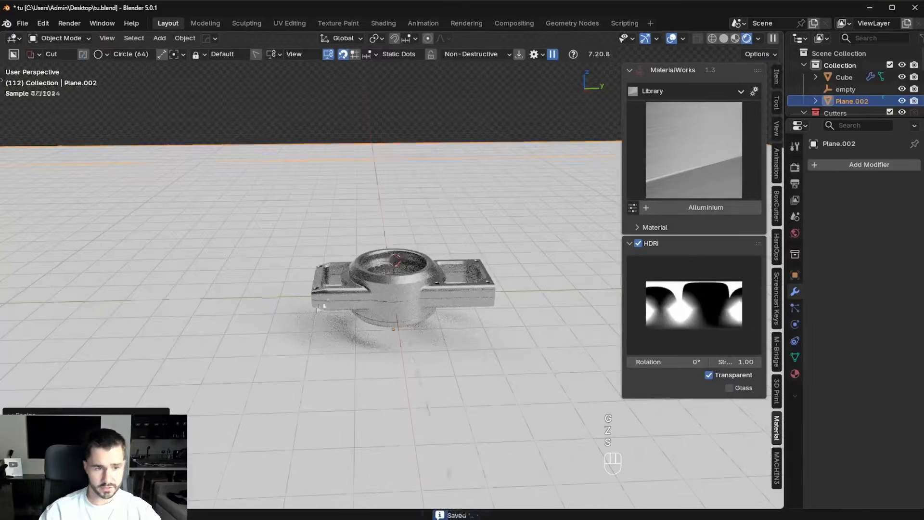
- Set the scale of the body's Alluminium material to 2, deselect everything and save the file
middle_drag(320, 305, 476, 313)
scroll(355, 270, up, 2)
scroll(417, 312, up, 4)
click(450, 298)
scroll(449, 299, up, 4)
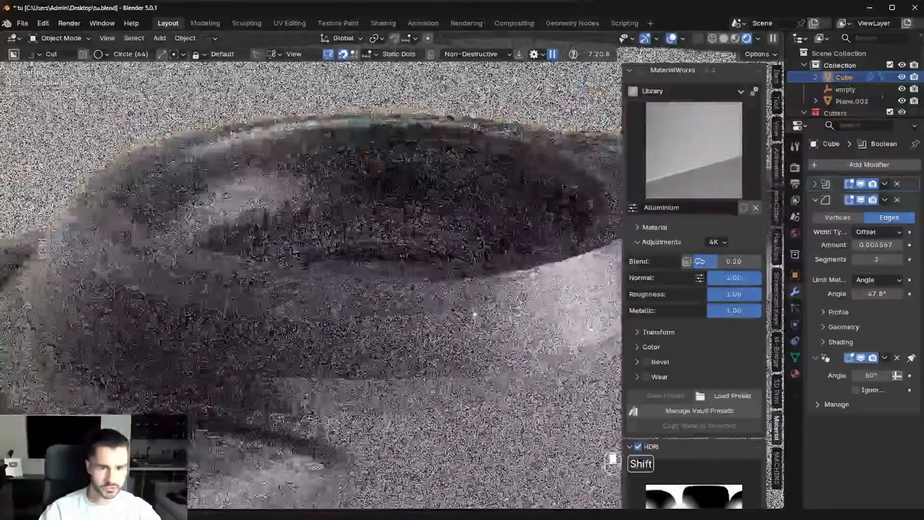
drag(717, 351, 753, 351)
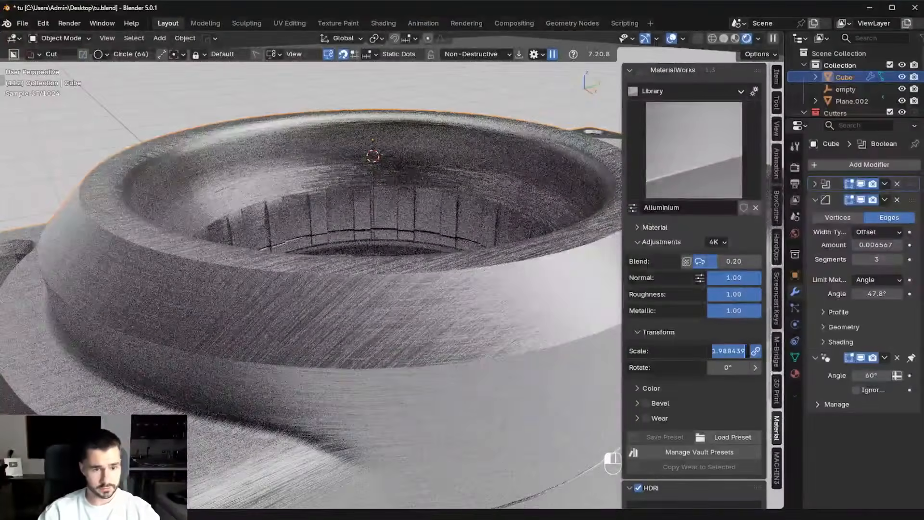
text(2)
key(Return)
scroll(484, 308, down, 5)
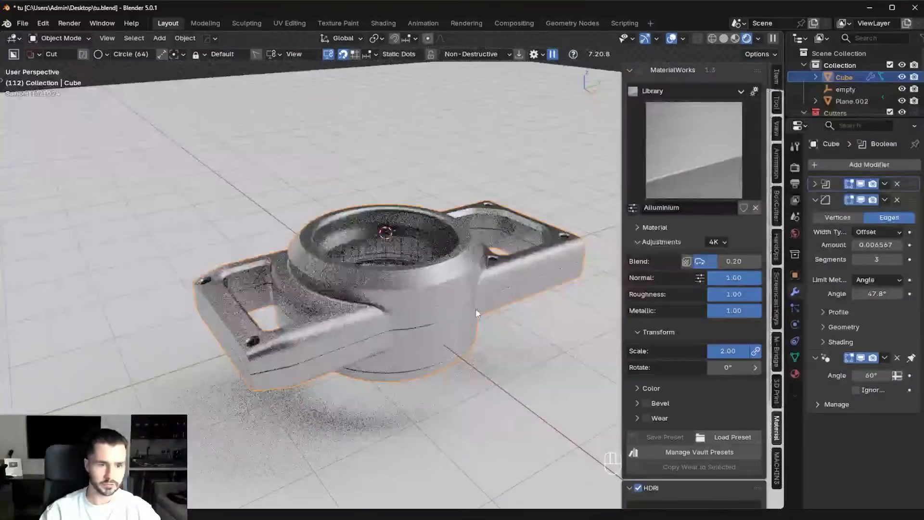
scroll(476, 308, up, 3)
key(alt+a)
scroll(476, 308, down, 5)
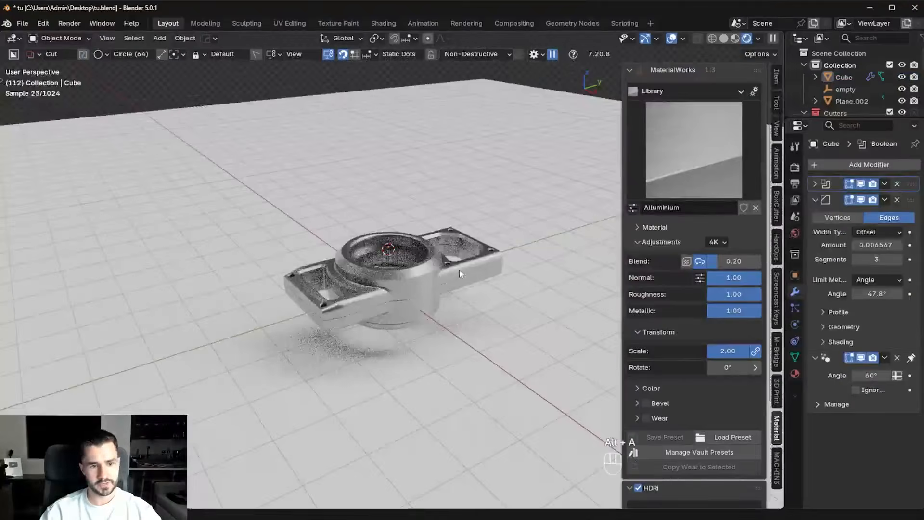
key(ctrl+s)
key(KP_5)
key(KP_5)
key(KP_5)
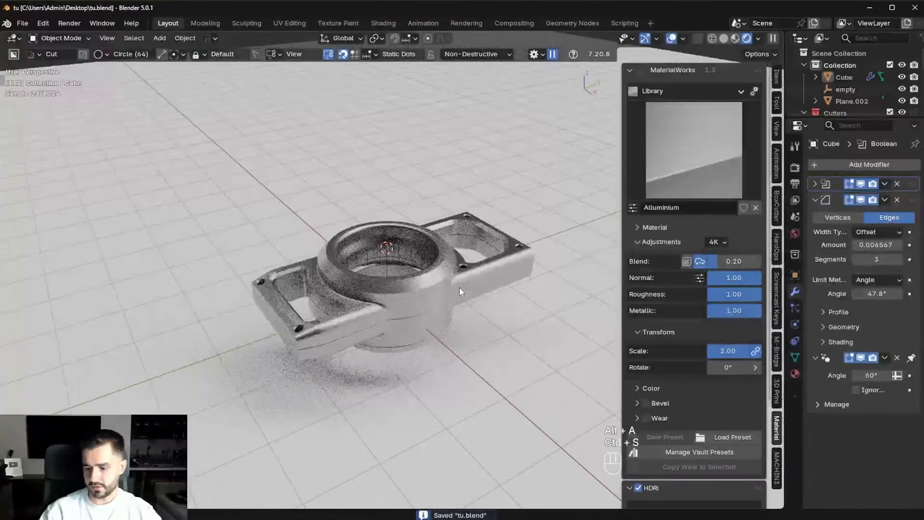
key(KP_5)
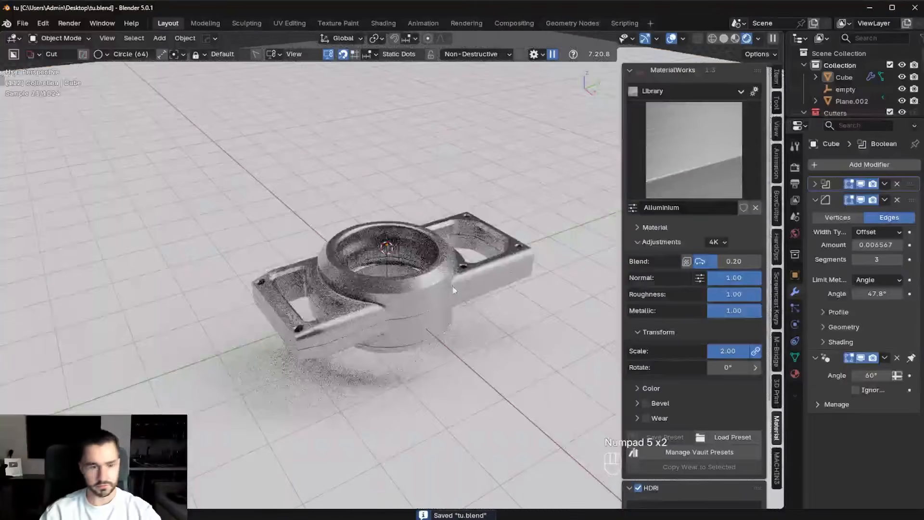
- Try a new material with an adjusted base colour on the ground plane and remove its material slot
click(453, 288)
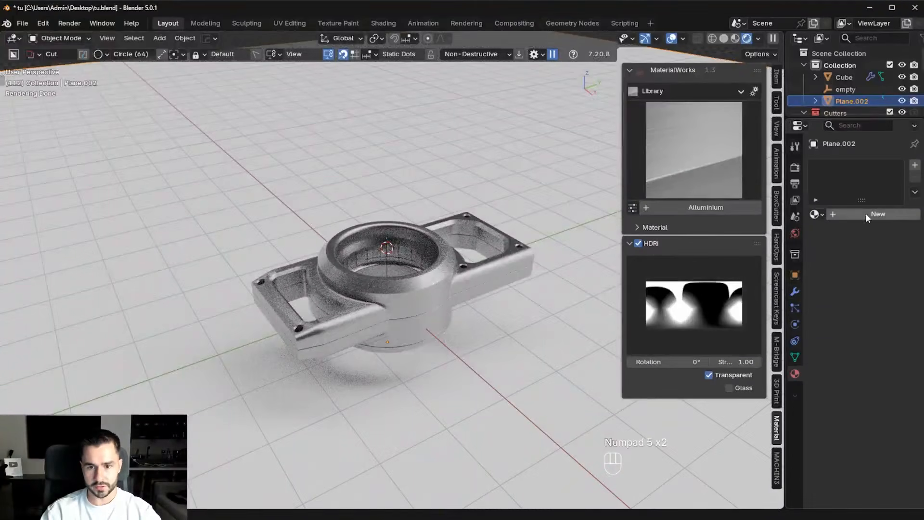
click(866, 212)
click(882, 287)
mouse_move(894, 90)
mouse_down()
mouse_move(894, 137)
mouse_move(894, 86)
mouse_up()
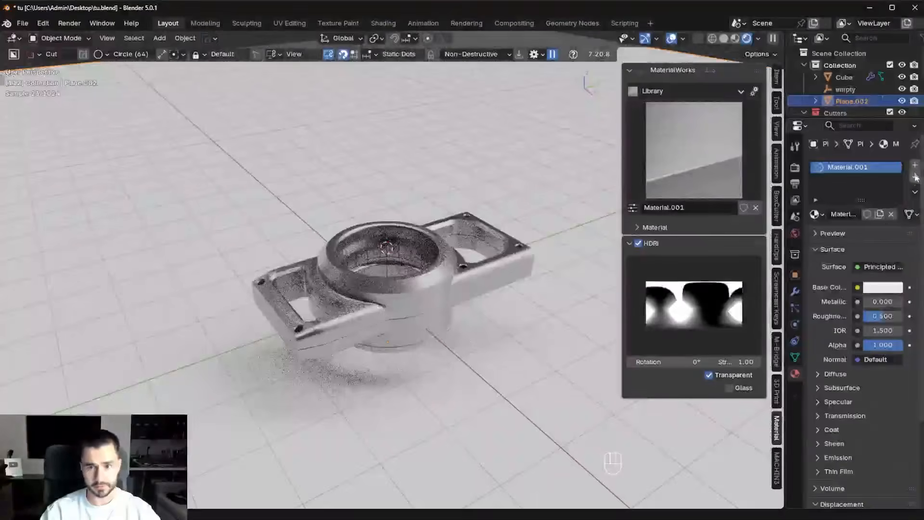
click(914, 177)
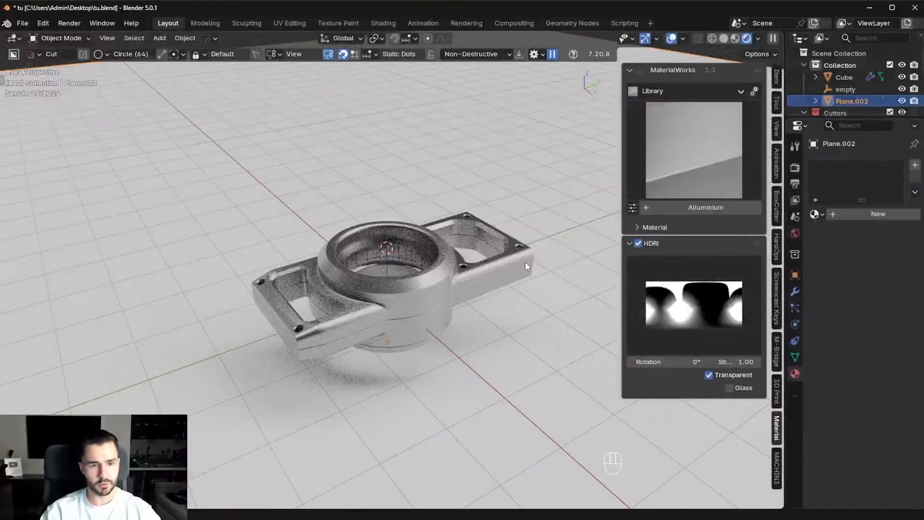
- Add a camera, align it to the current view and set its focal length to 250 mm
key(n)
key(shift+a)
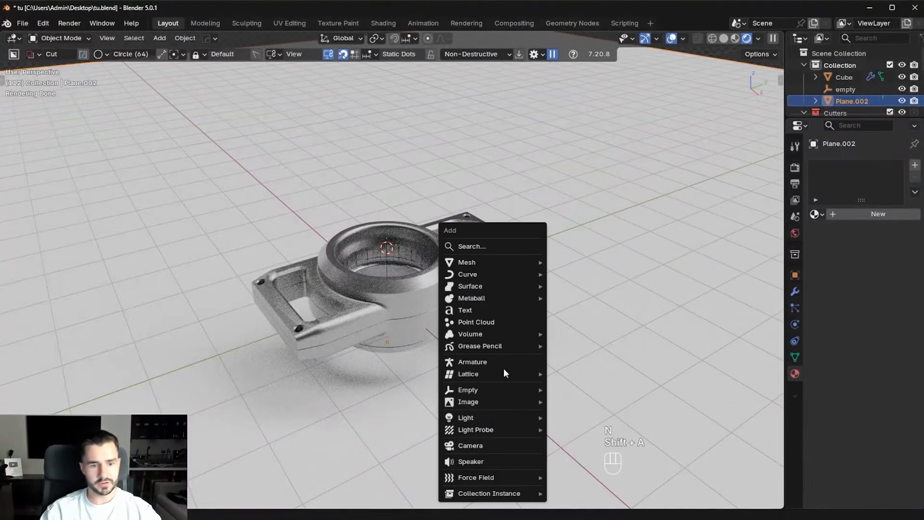
click(484, 446)
click(105, 38)
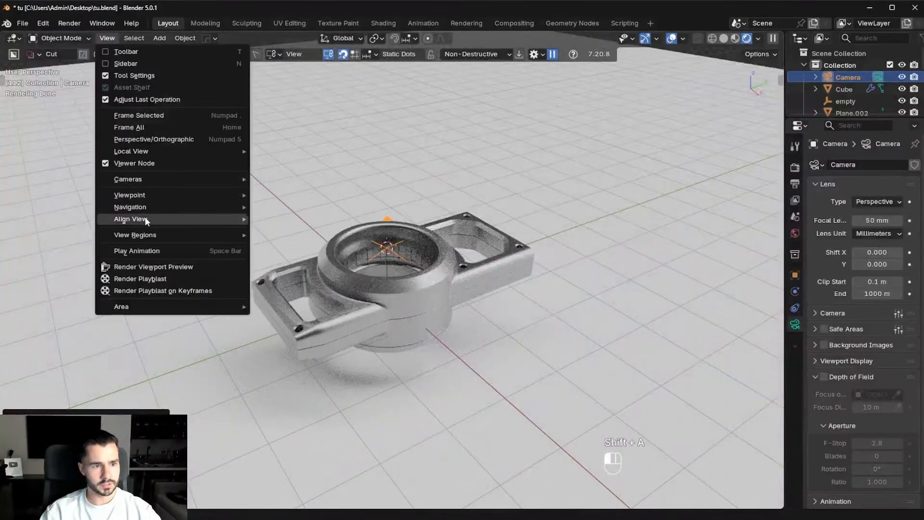
click(298, 236)
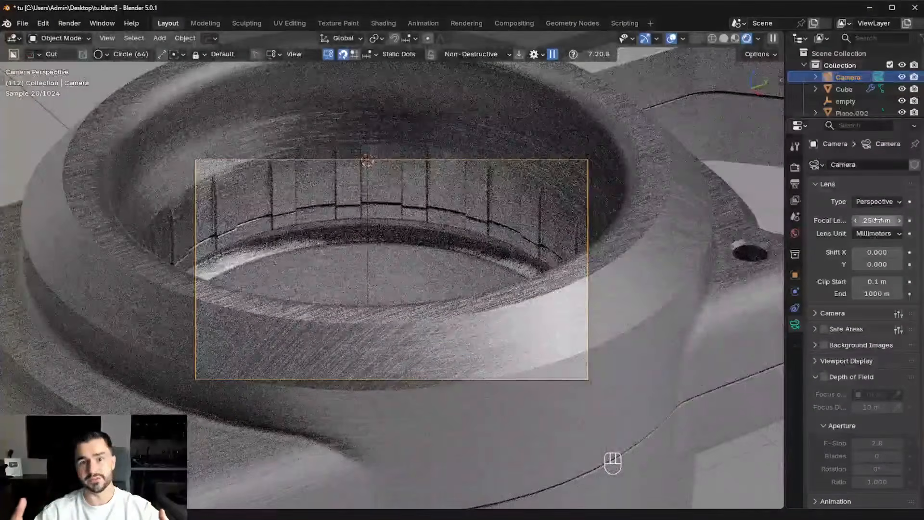
- Move the camera back from the body along its local Z axis and enable Render Region for the output
key(g)
key(z)
key(z)
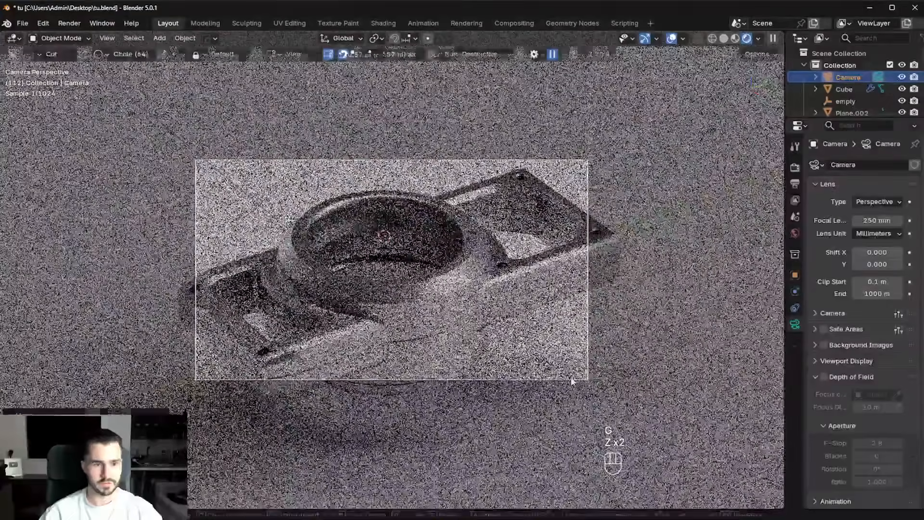
click(572, 382)
click(796, 184)
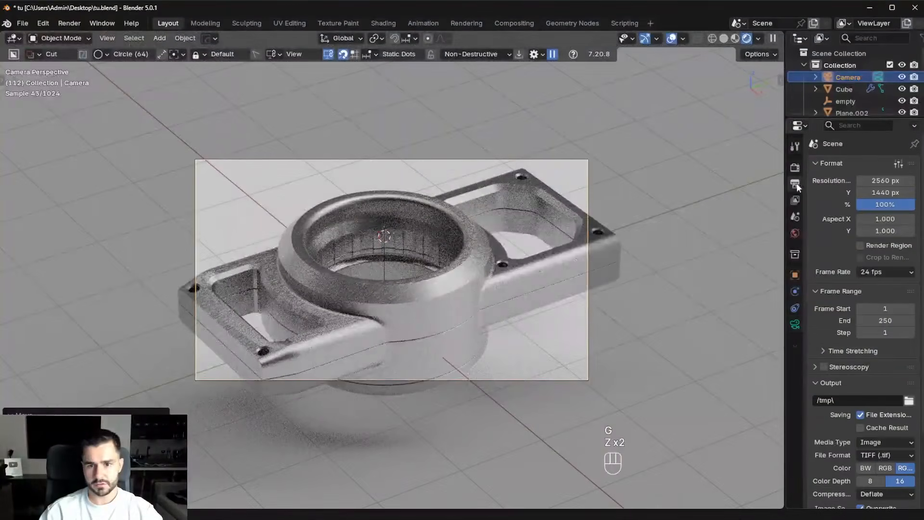
click(860, 245)
- Reposition the camera along its local Z and sideways to fit the whole body in frame, and hide the viewport overlays
key(g)
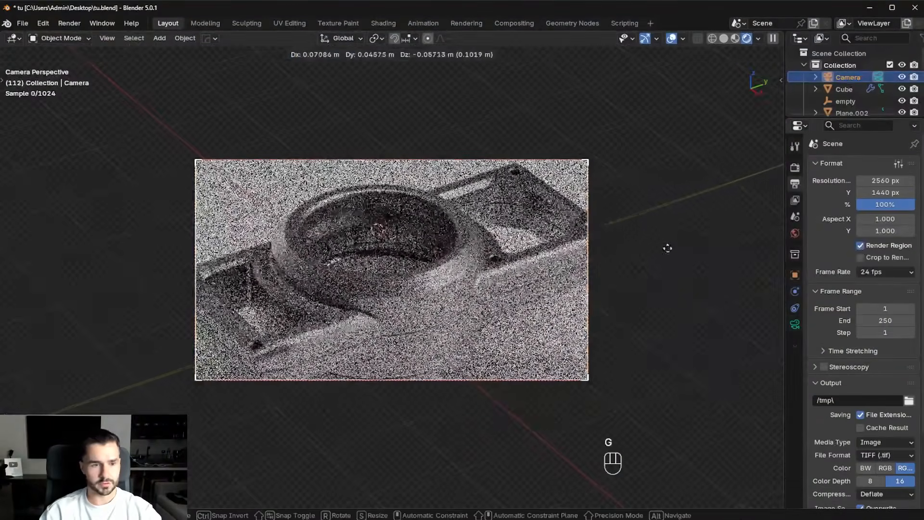
key(z)
key(z)
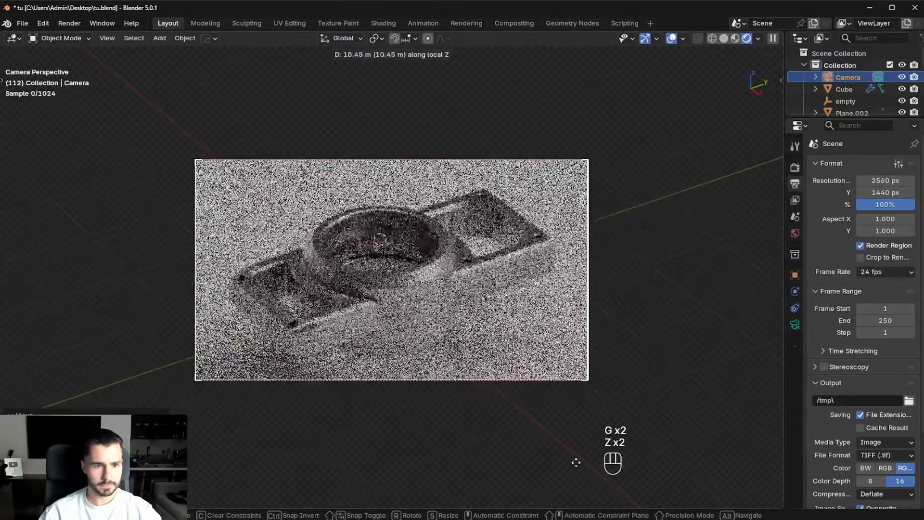
click(590, 334)
key(g)
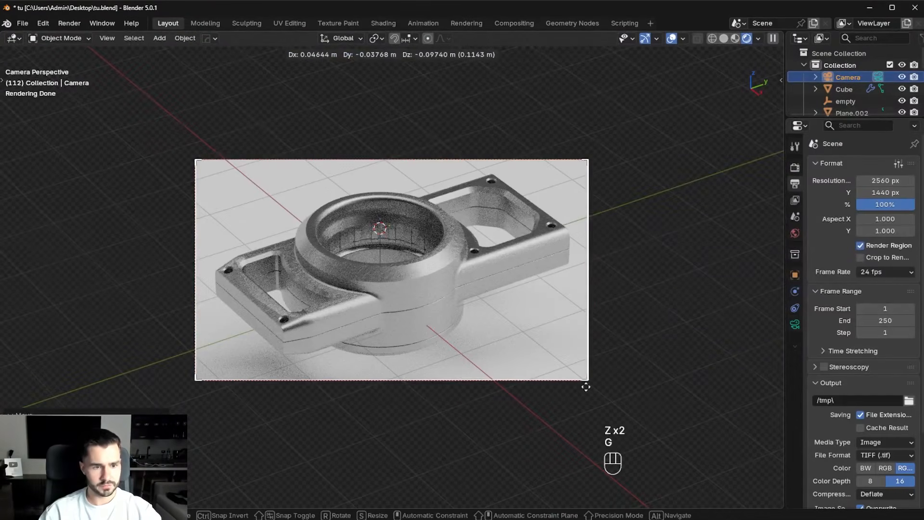
click(671, 39)
scroll(540, 181, up, 1)
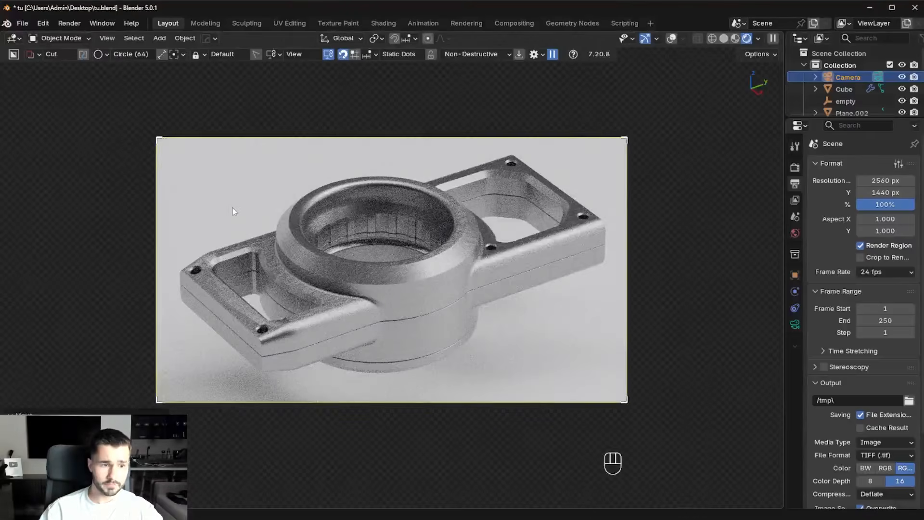
- Raise the ground plane along Z in the right side view to meet the body's underside, and return to camera view
click(232, 210)
key(g)
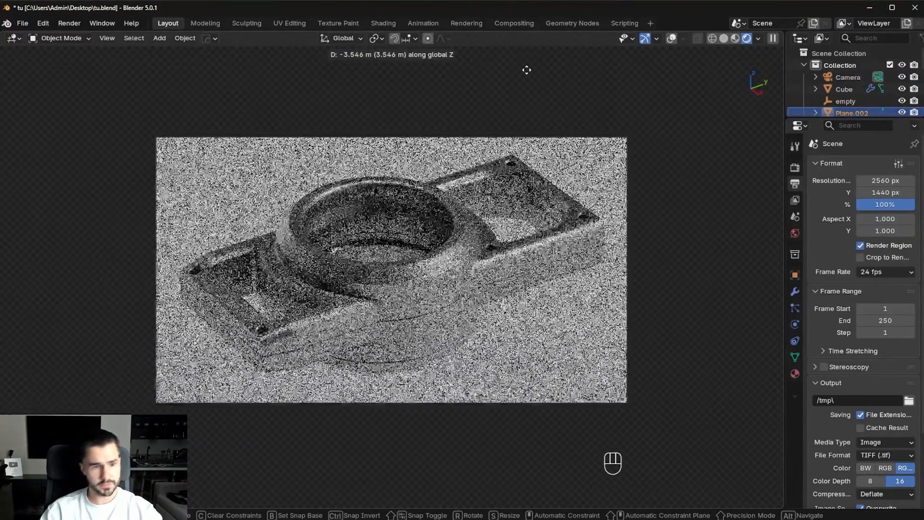
key(Escape)
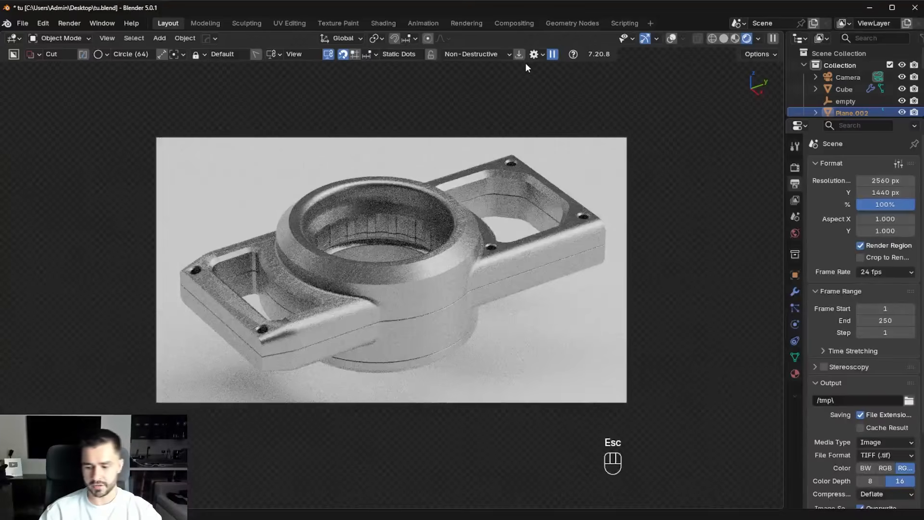
key(KP_3)
scroll(595, 210, up, 4)
key(g)
key(z)
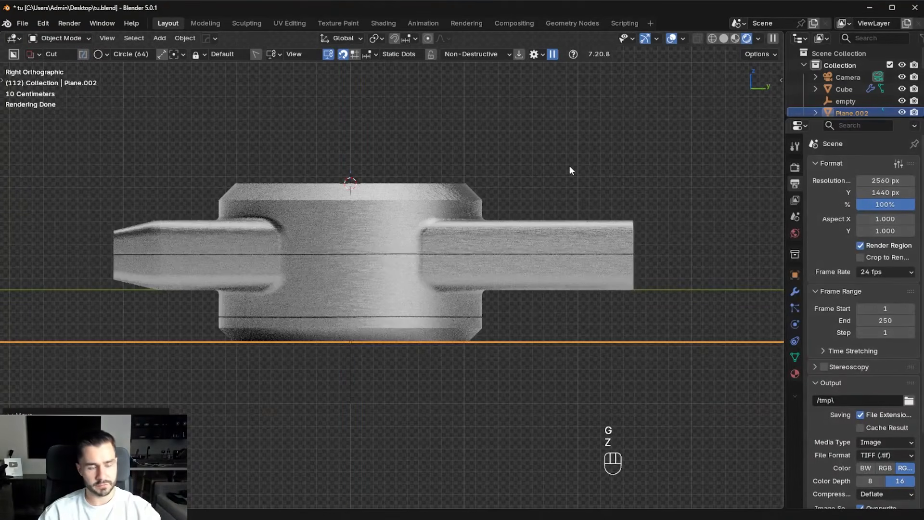
key(KP_0)
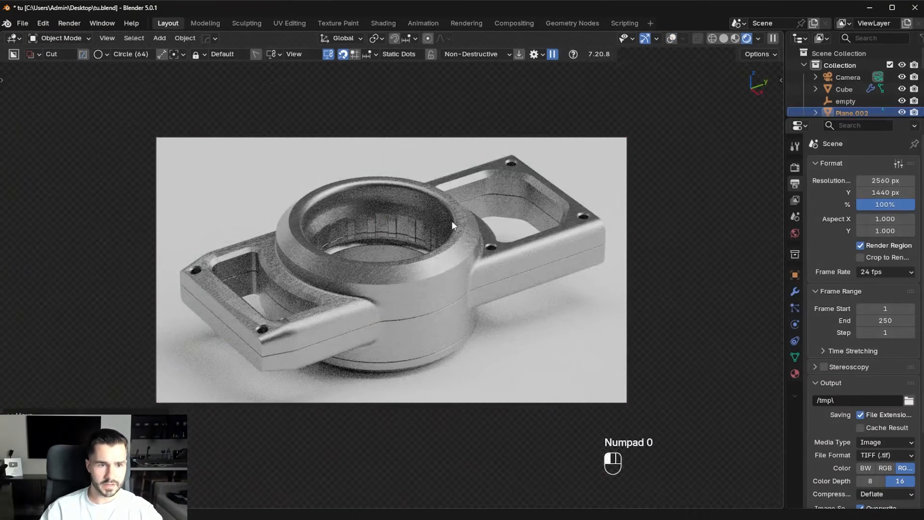
- Select the body's Boolean object for the radial notches inside the ring and delete it
click(452, 221)
key(q)
click(452, 221)
click(452, 221)
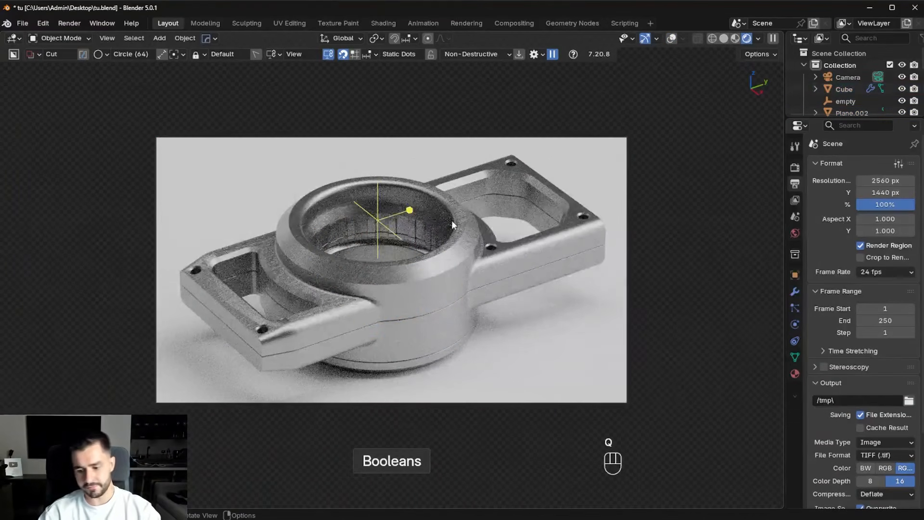
key(Delete)
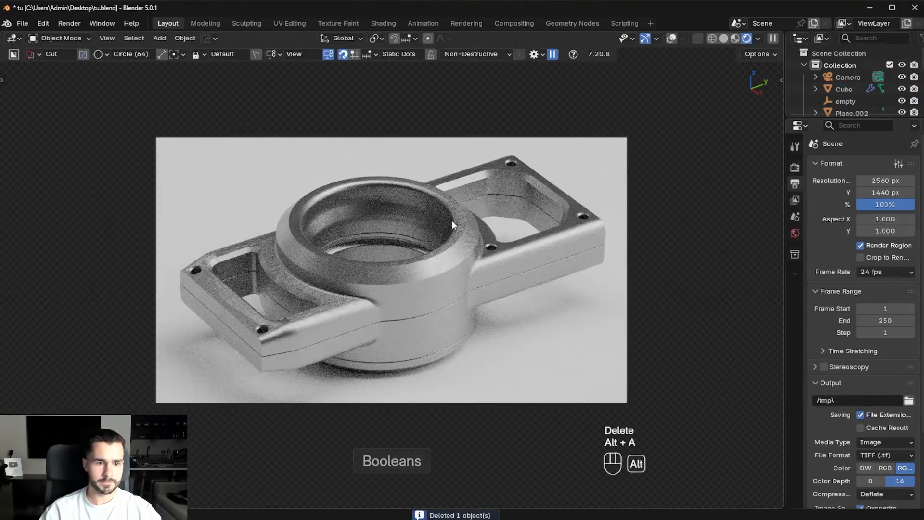